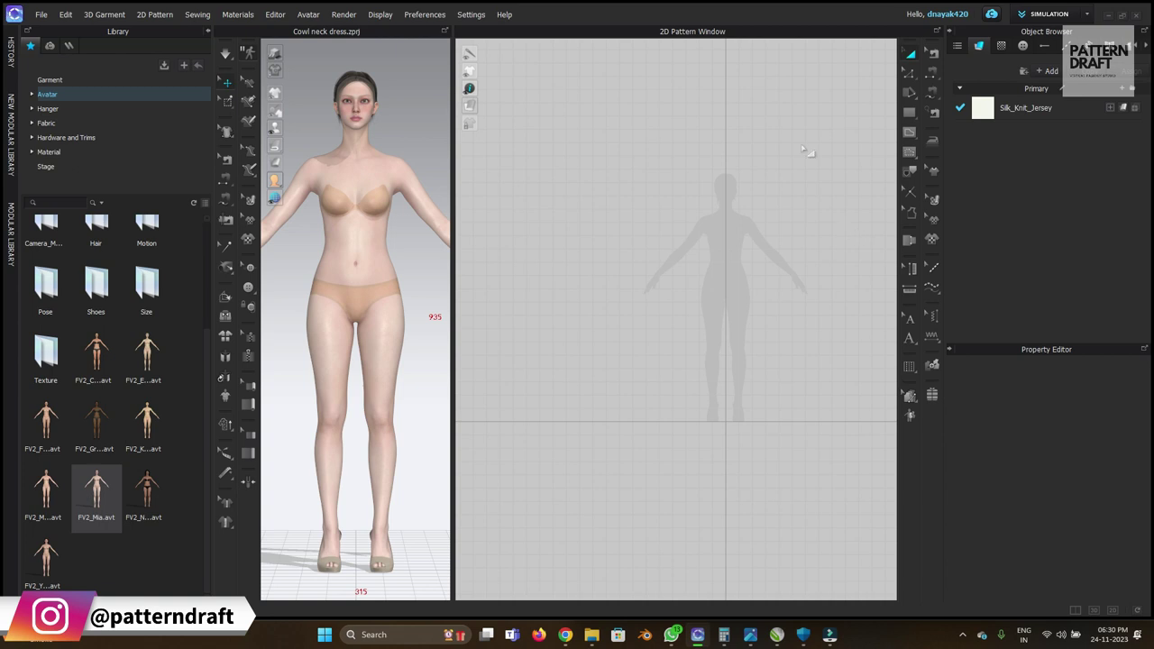
Draw a rectangle about 6.7 in wide and 13.6 in tall over the avatar's left torso silhouette and unfold it symmetrically across its centre edge.
{"action": "key", "text": "s"}
{"action": "scroll", "coordinate": [719, 280], "scroll_direction": "up", "scroll_amount": 4}
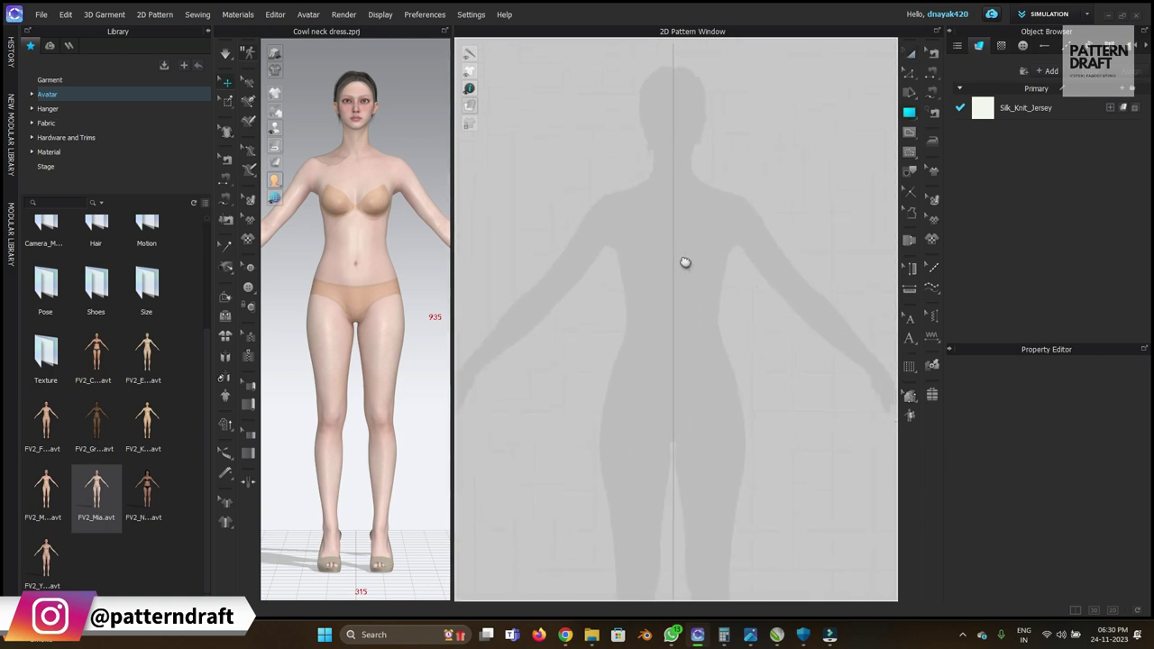
{"action": "left_click_drag", "start_coordinate": [570, 164], "coordinate": [660, 343]}
{"action": "left_click", "coordinate": [681, 246]}
{"action": "left_click", "coordinate": [659, 231]}
{"action": "right_click", "coordinate": [659, 227]}
{"action": "left_click", "coordinate": [771, 412]}
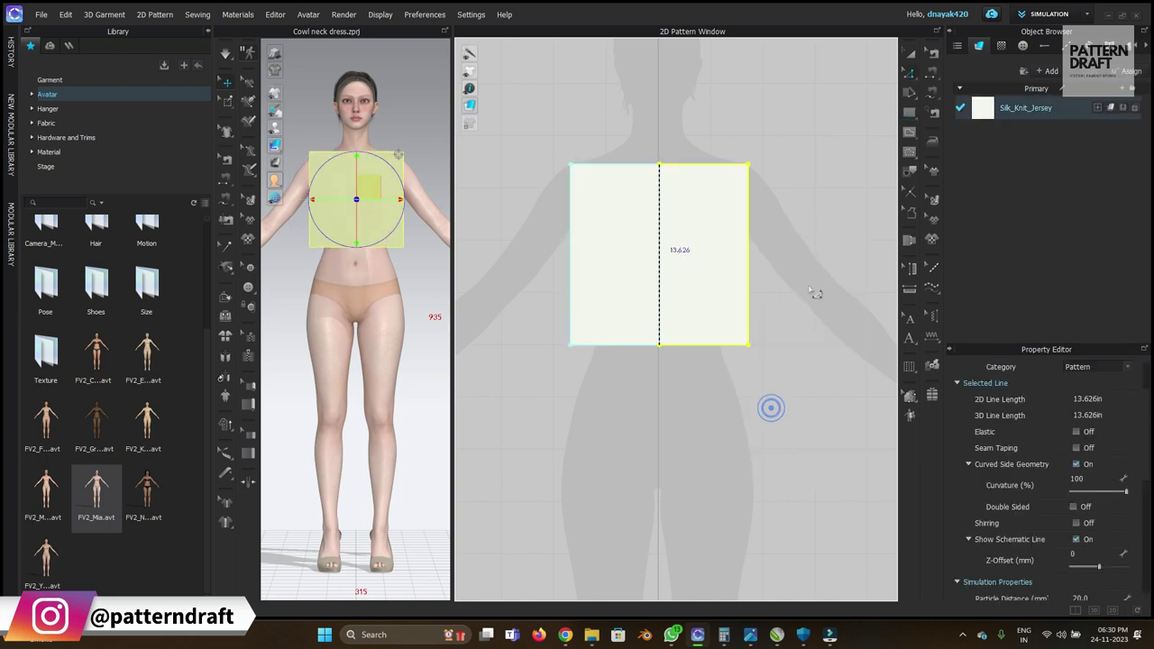
Add points for the neck, about 2.5 in from the centre, and the shoulder on the top edge, and for the underarm on the side edge.
{"action": "left_click", "coordinate": [704, 109]}
{"action": "scroll", "coordinate": [660, 158], "scroll_direction": "up", "scroll_amount": 3}
{"action": "scroll", "coordinate": [644, 160], "scroll_direction": "down", "scroll_amount": 1}
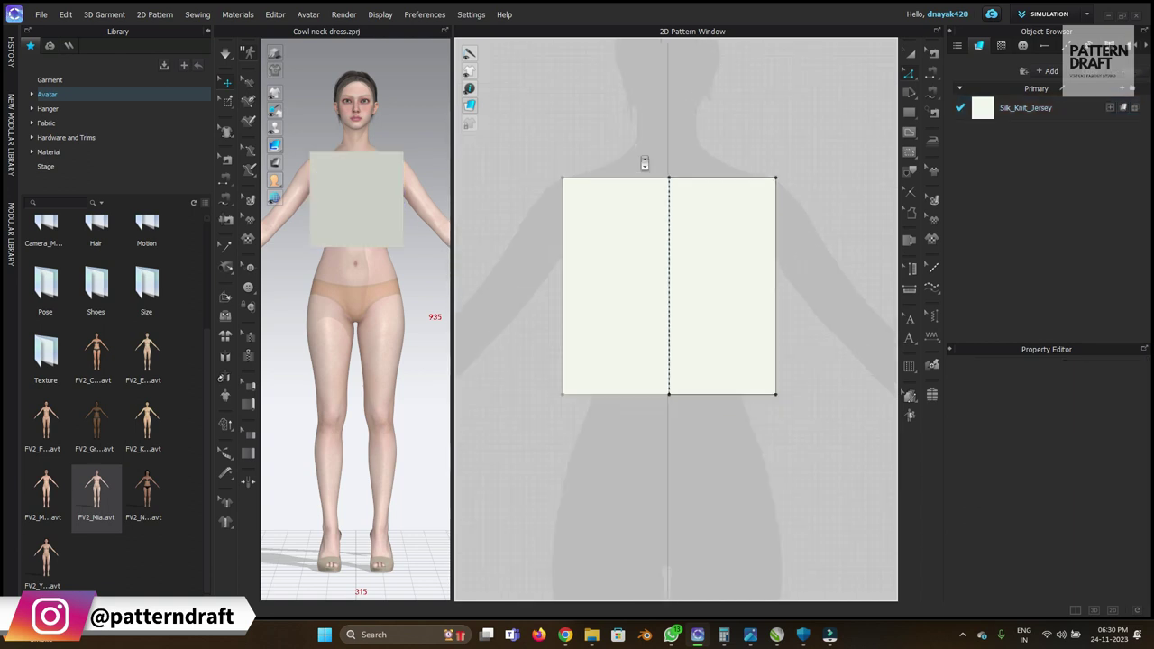
{"action": "scroll", "coordinate": [645, 163], "scroll_direction": "up", "scroll_amount": 2}
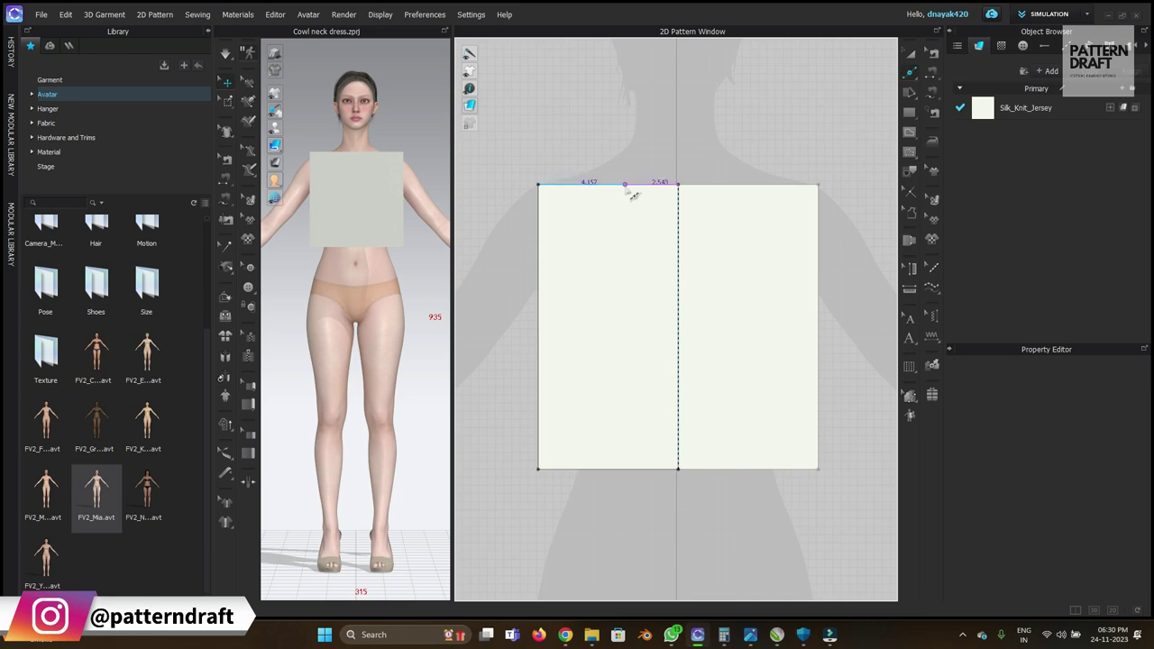
{"action": "left_click", "coordinate": [630, 189]}
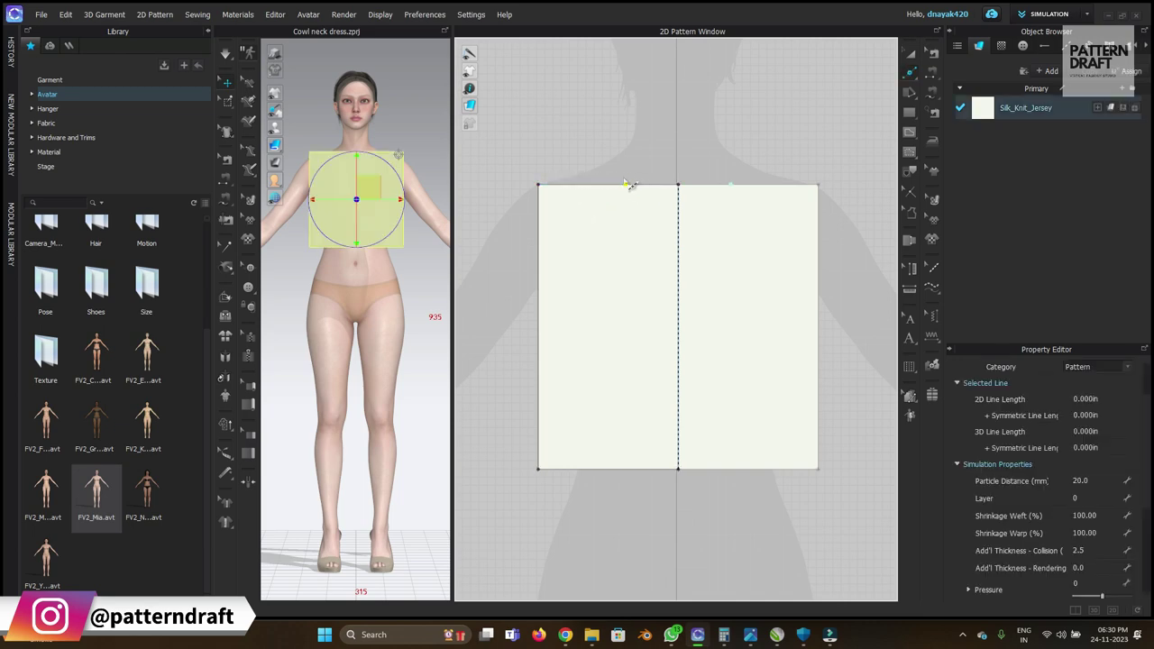
{"action": "left_click", "coordinate": [564, 184]}
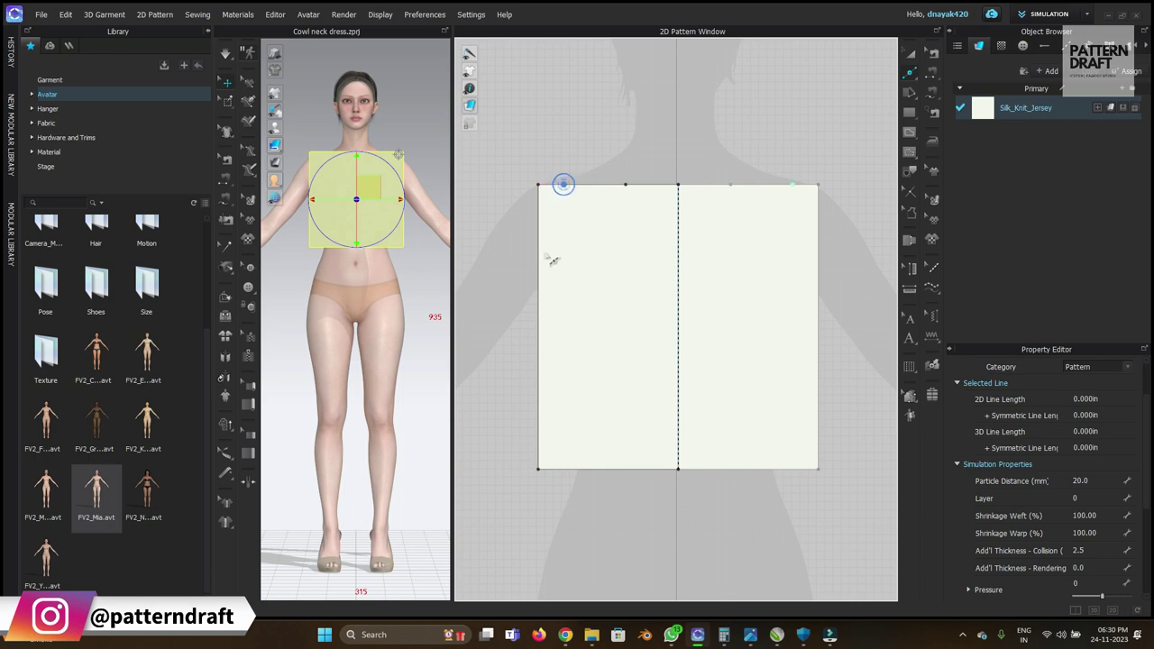
{"action": "left_click", "coordinate": [538, 303]}
Delete the rectangle's outer top corner point and lower the shoulder point by 1.5 in.
{"action": "key", "text": "z"}
{"action": "left_click_drag", "start_coordinate": [526, 173], "coordinate": [565, 202]}
{"action": "key", "text": "Delete"}
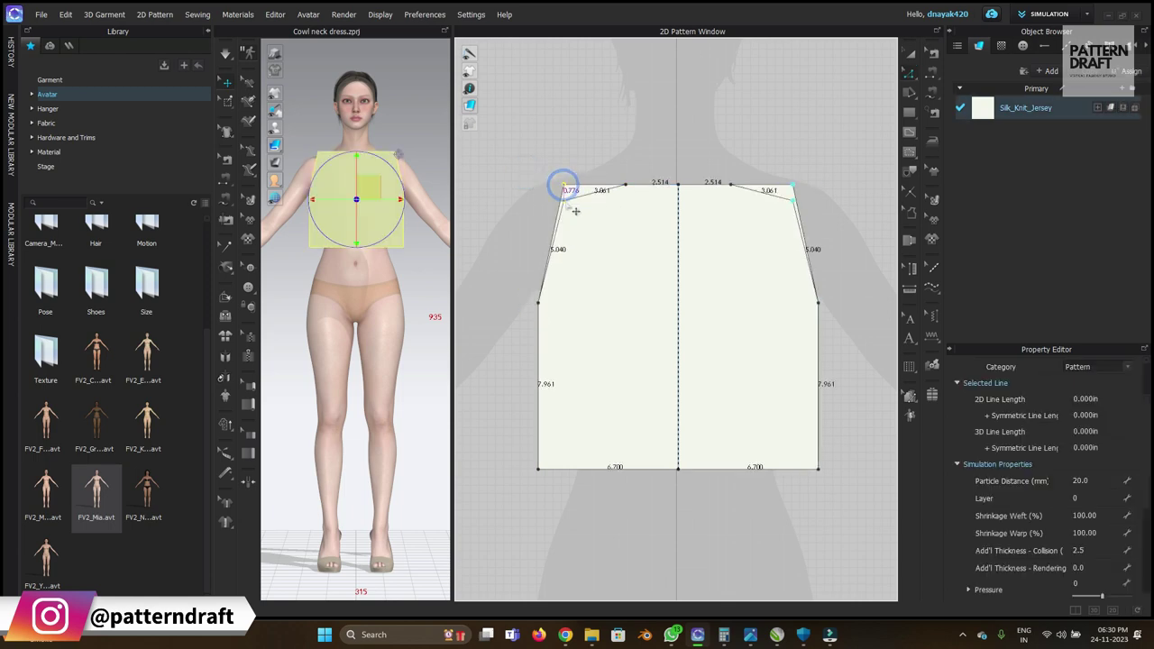
{"action": "right_click", "coordinate": [565, 203]}
{"action": "type", "text": "1.5"}
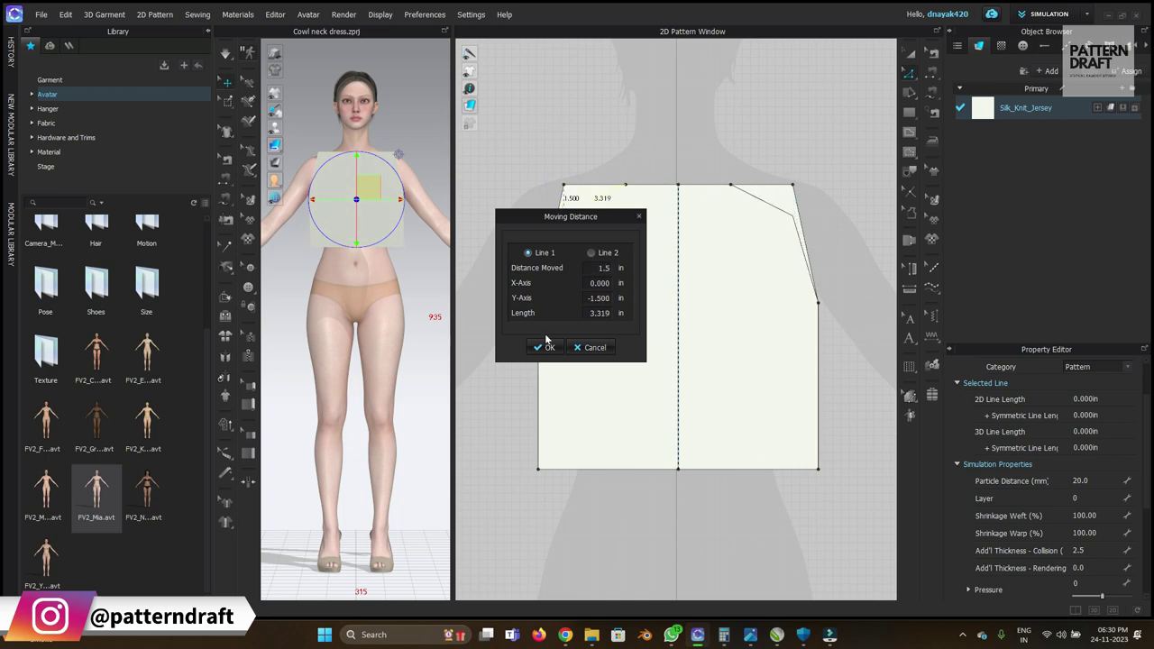
{"action": "left_click", "coordinate": [546, 346]}
Lower the centre neck point by about 2.2 in and move the underarm point further down the side edge.
{"action": "left_click_drag", "start_coordinate": [654, 149], "coordinate": [681, 229]}
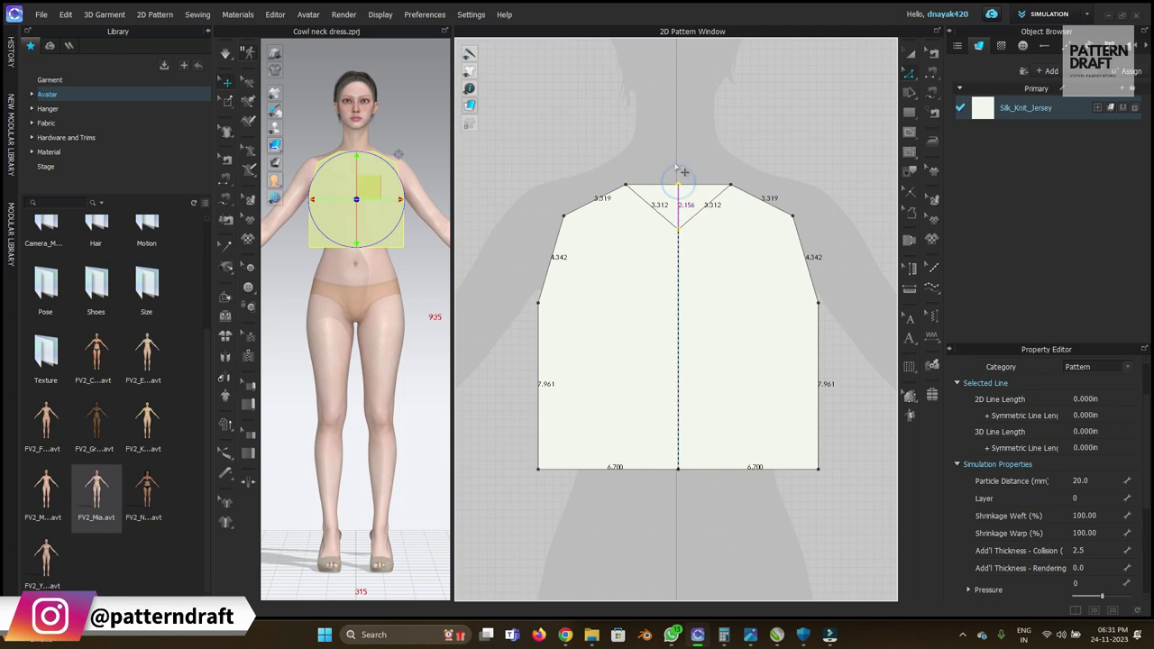
{"action": "left_click_drag", "start_coordinate": [683, 172], "coordinate": [675, 159]}
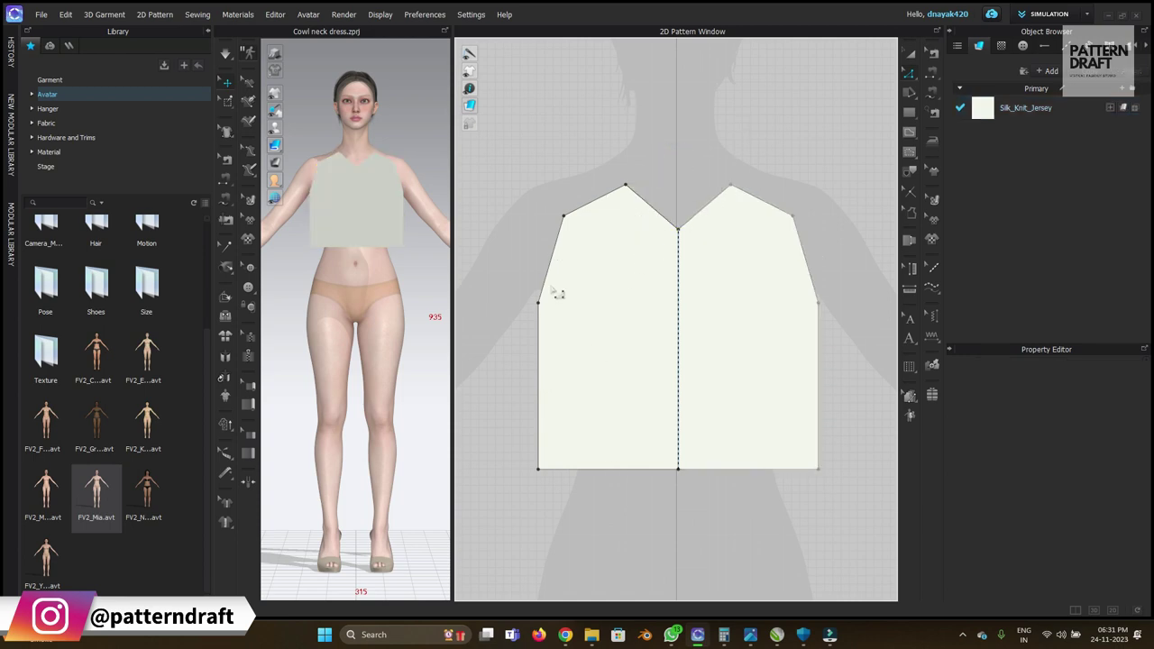
{"action": "left_click_drag", "start_coordinate": [549, 312], "coordinate": [551, 315]}
{"action": "left_click_drag", "start_coordinate": [537, 304], "coordinate": [538, 335]}
{"action": "left_click", "coordinate": [575, 303]}
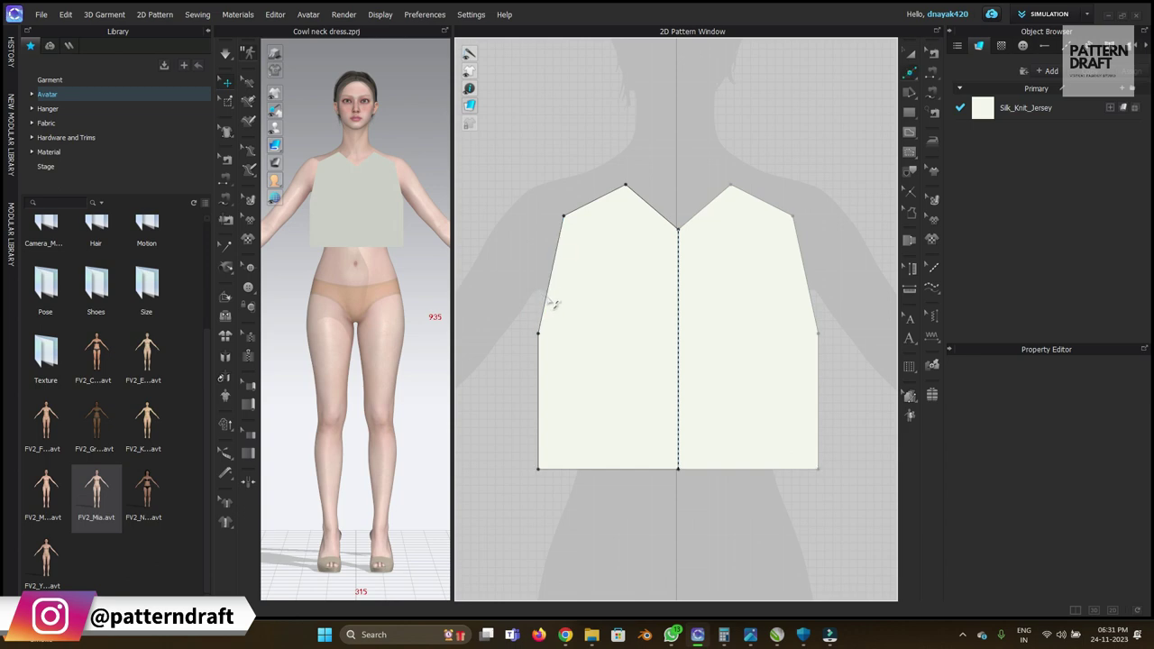
Curve the armhole edge inwards and round the neckline into a smooth scoop.
{"action": "left_click_drag", "start_coordinate": [548, 294], "coordinate": [572, 307]}
{"action": "left_click", "coordinate": [607, 283]}
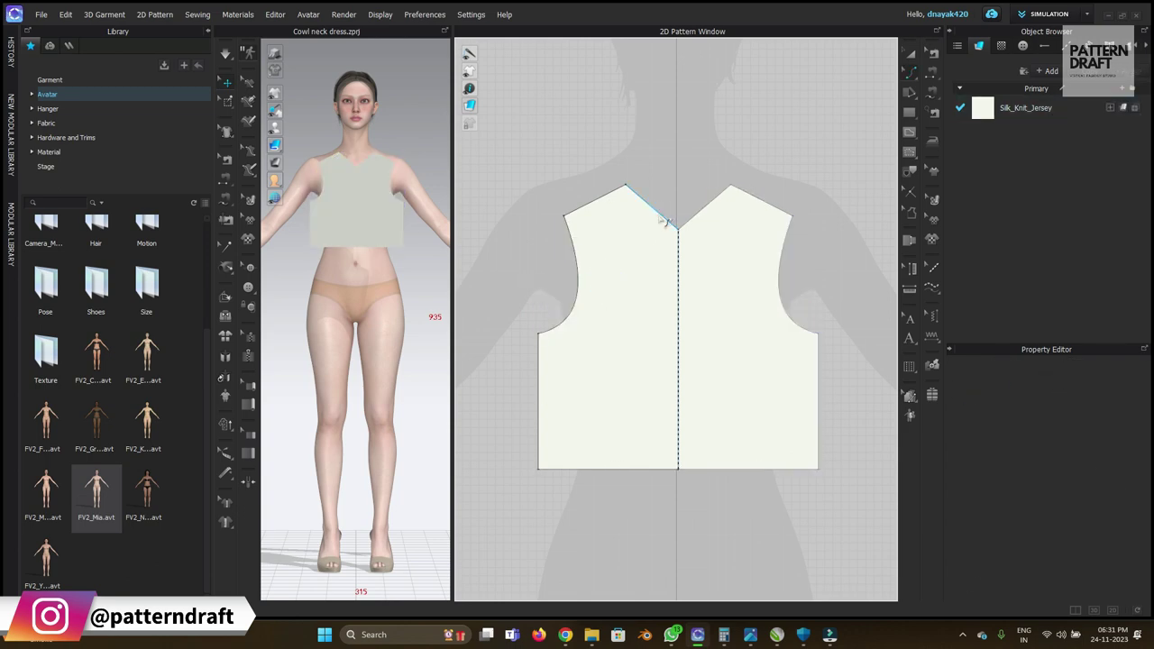
{"action": "left_click", "coordinate": [664, 221]}
{"action": "left_click_drag", "start_coordinate": [665, 222], "coordinate": [655, 228]}
{"action": "left_click", "coordinate": [677, 181]}
Move the whole bodice pattern straight up by about 2 in on the avatar silhouette.
{"action": "left_click", "coordinate": [910, 54]}
{"action": "left_click_drag", "start_coordinate": [742, 265], "coordinate": [745, 225]}
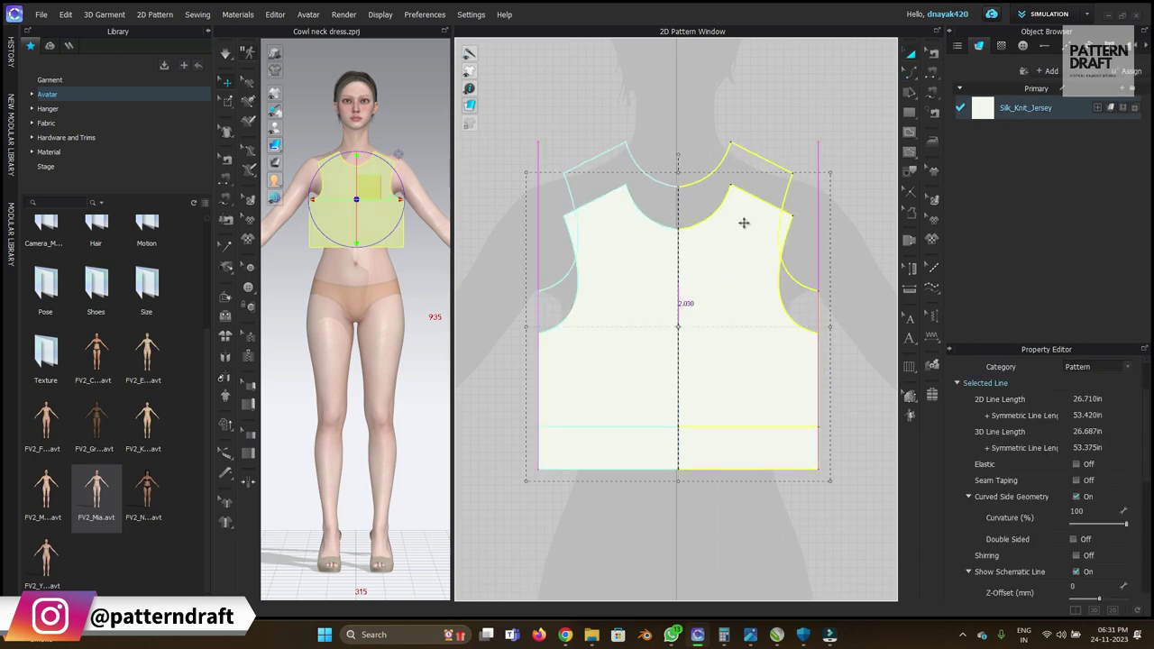
{"action": "scroll", "coordinate": [745, 225], "scroll_direction": "down", "scroll_amount": 3}
{"action": "left_click", "coordinate": [781, 386]}
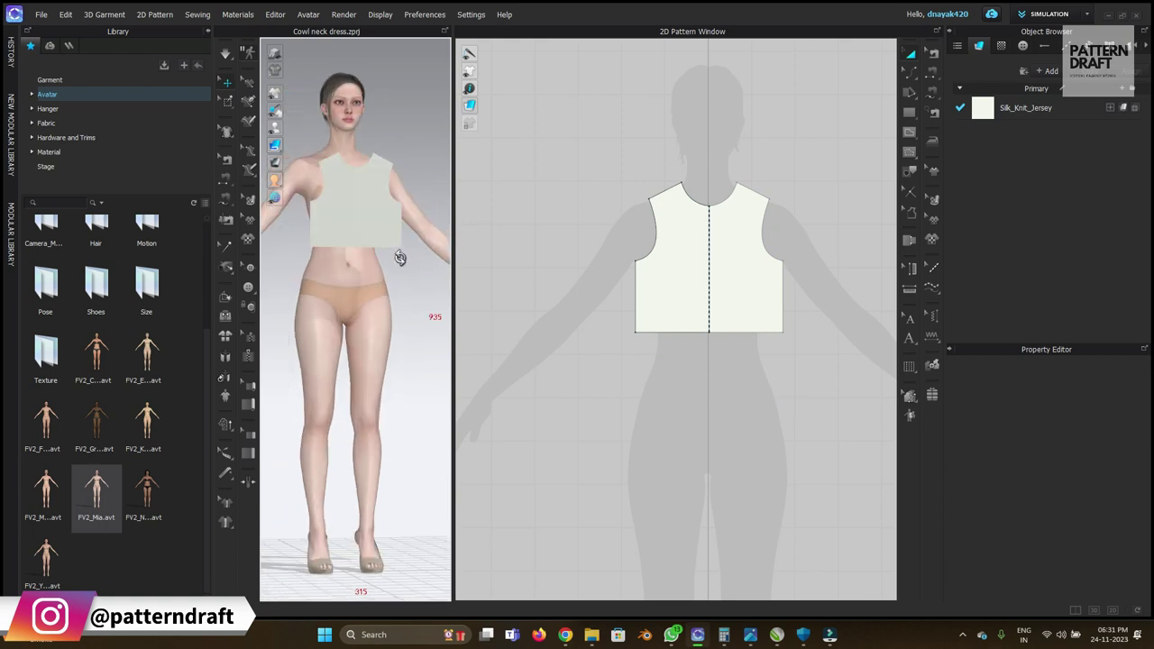
Lengthen the bodice into a dress by moving its bottom edge straight down to just above the knee.
{"action": "scroll", "coordinate": [685, 236], "scroll_direction": "down", "scroll_amount": 4}
{"action": "left_click", "coordinate": [693, 239]}
{"action": "key", "text": "z"}
{"action": "left_click", "coordinate": [767, 217]}
{"action": "left_click", "coordinate": [658, 279]}
{"action": "left_click_drag", "start_coordinate": [710, 271], "coordinate": [724, 357]}
{"action": "left_click", "coordinate": [745, 287]}
{"action": "scroll", "coordinate": [718, 283], "scroll_direction": "up", "scroll_amount": 3}
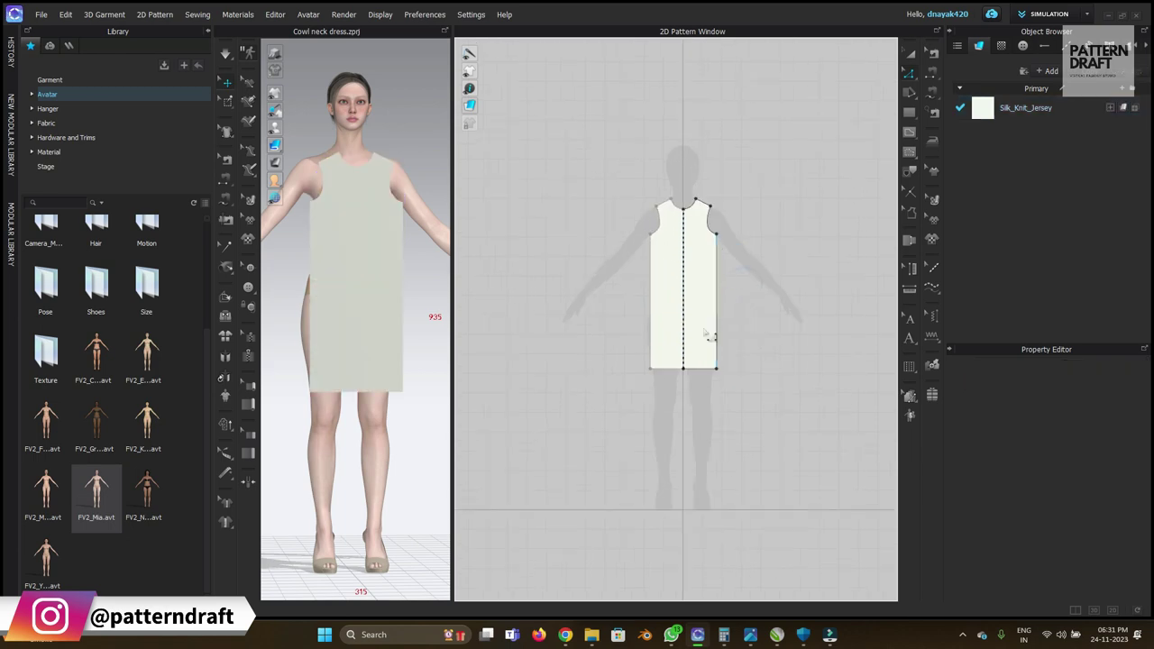
Flare the dress hem by moving its side corner points outwards by 1.093 in.
{"action": "left_click", "coordinate": [649, 370]}
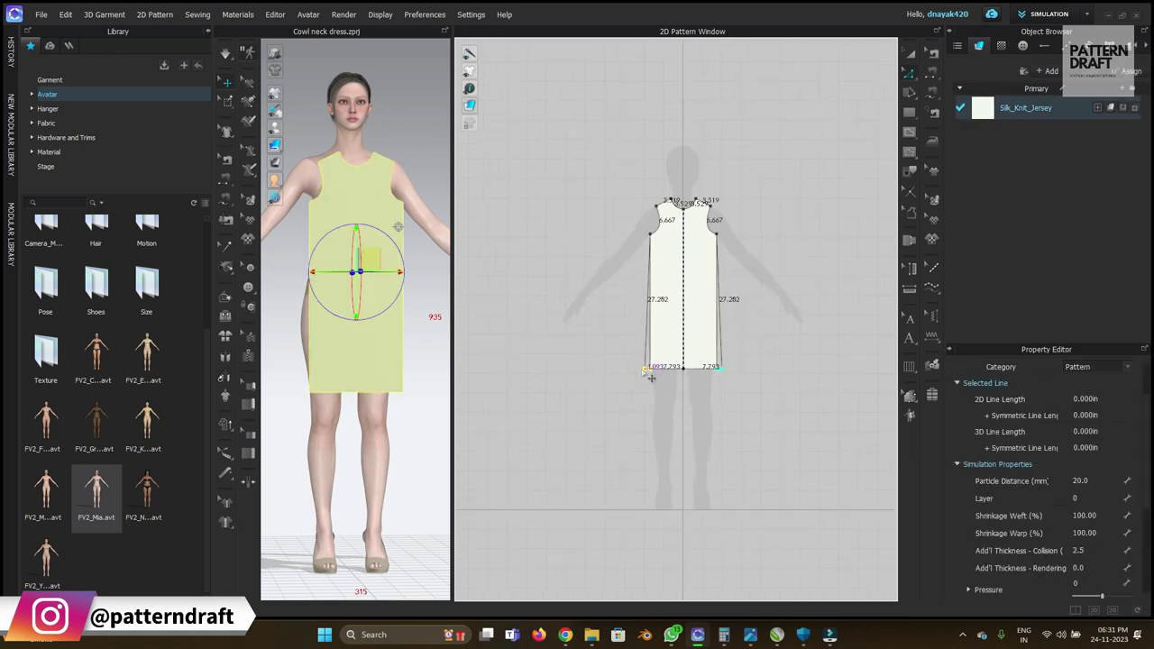
{"action": "left_click_drag", "start_coordinate": [651, 377], "coordinate": [646, 369]}
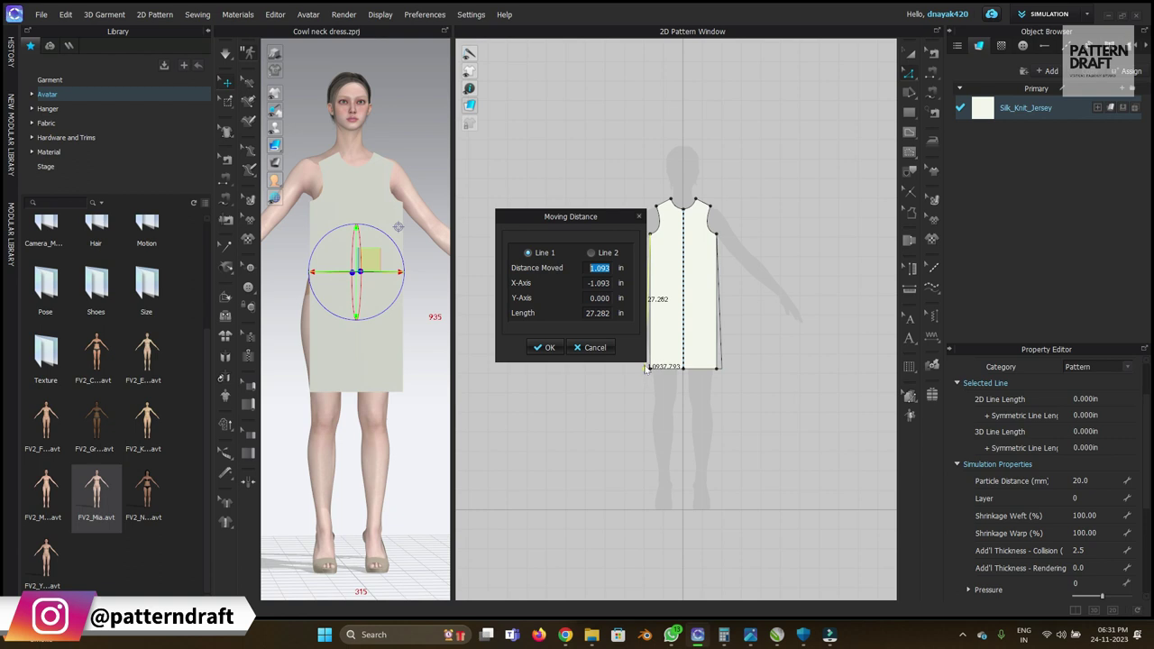
{"action": "left_click", "coordinate": [546, 347]}
Copy the dress pattern and paste the duplicate beside the original at the same height.
{"action": "left_click", "coordinate": [910, 54]}
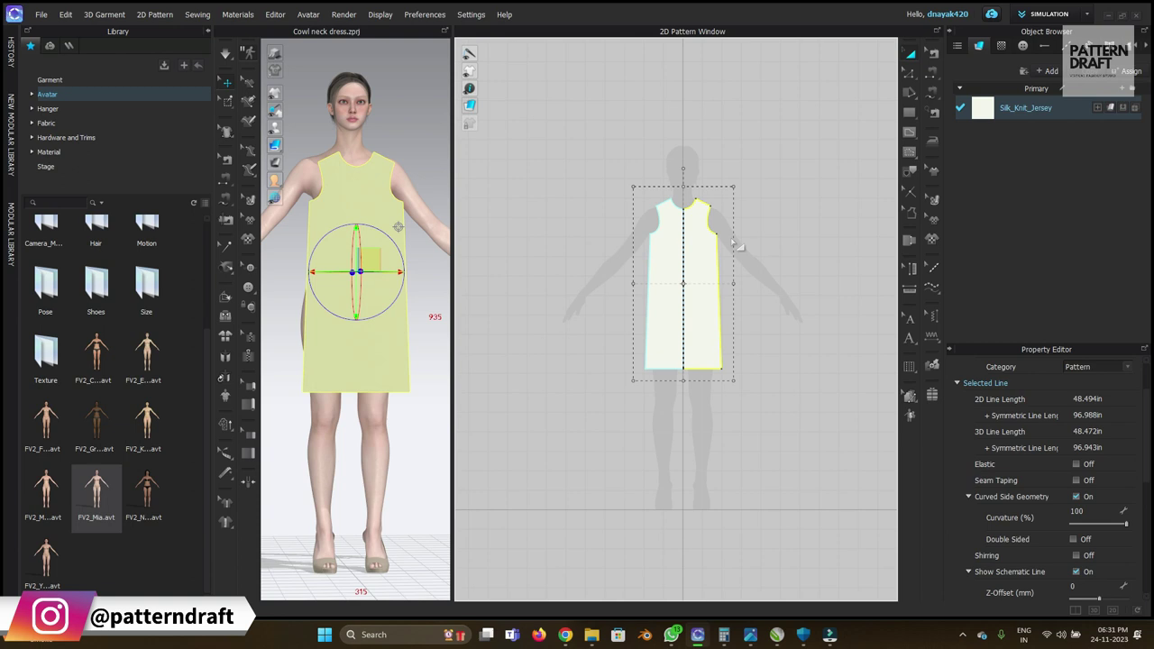
{"action": "key", "text": "ctrl+c"}
{"action": "key", "text": "ctrl+v"}
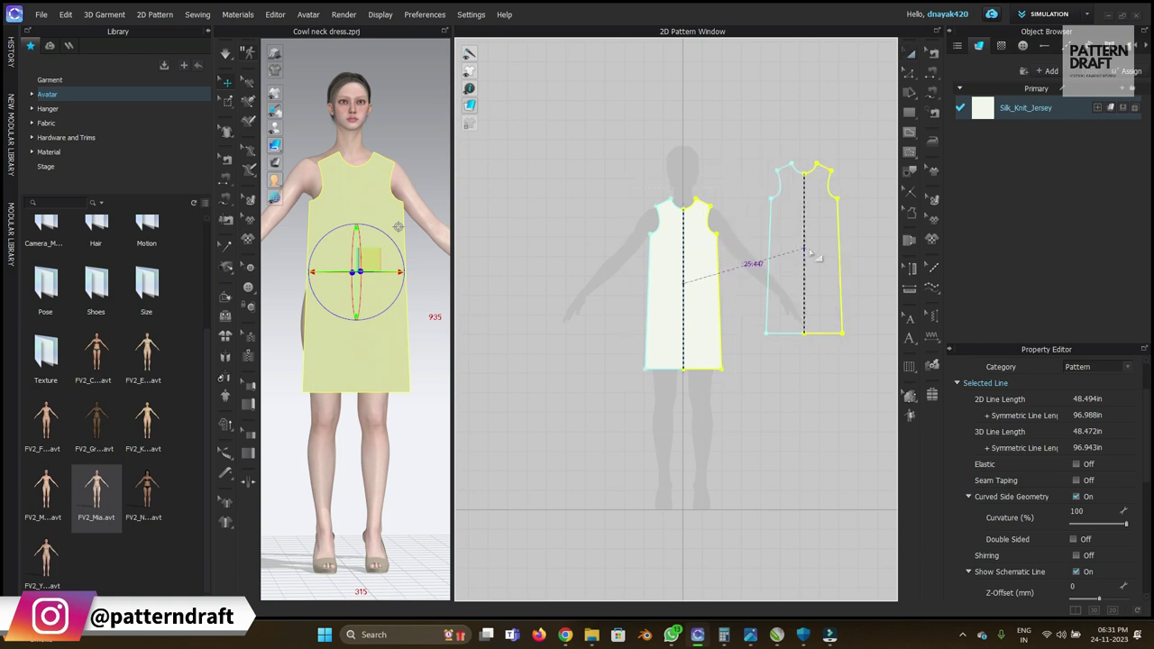
{"action": "left_click", "coordinate": [802, 284]}
{"action": "left_click", "coordinate": [812, 125]}
Collapse the library and place the copied pattern on the avatar's upper back using the arrangement points.
{"action": "left_click", "coordinate": [905, 46]}
{"action": "key", "text": "2"}
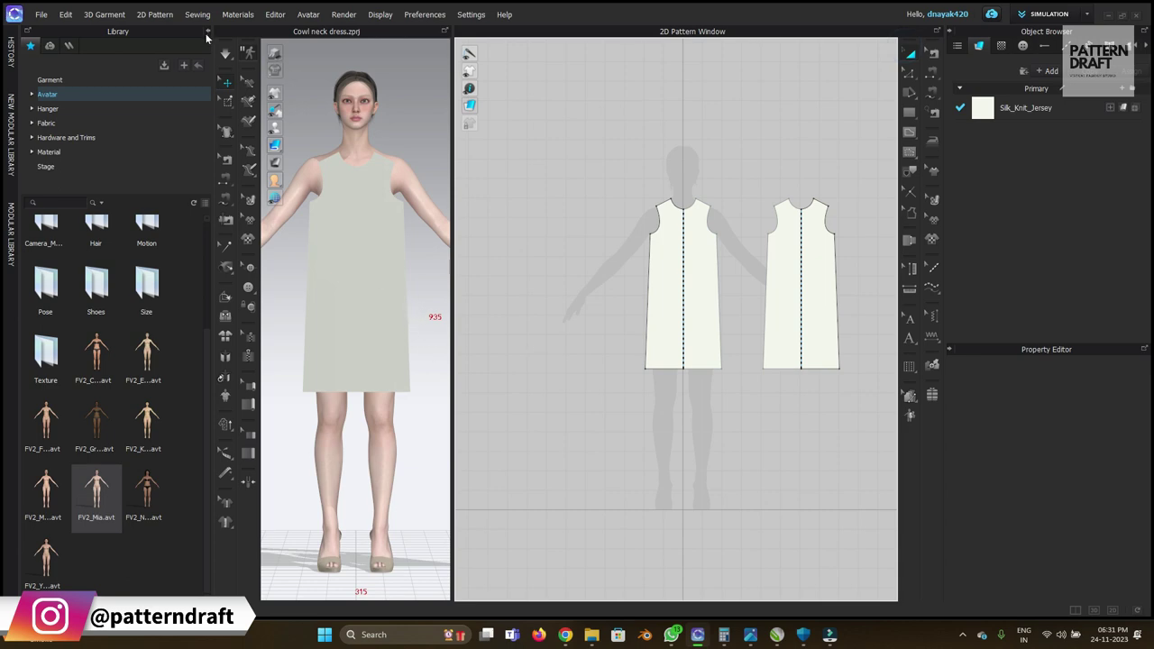
{"action": "left_click", "coordinate": [207, 32]}
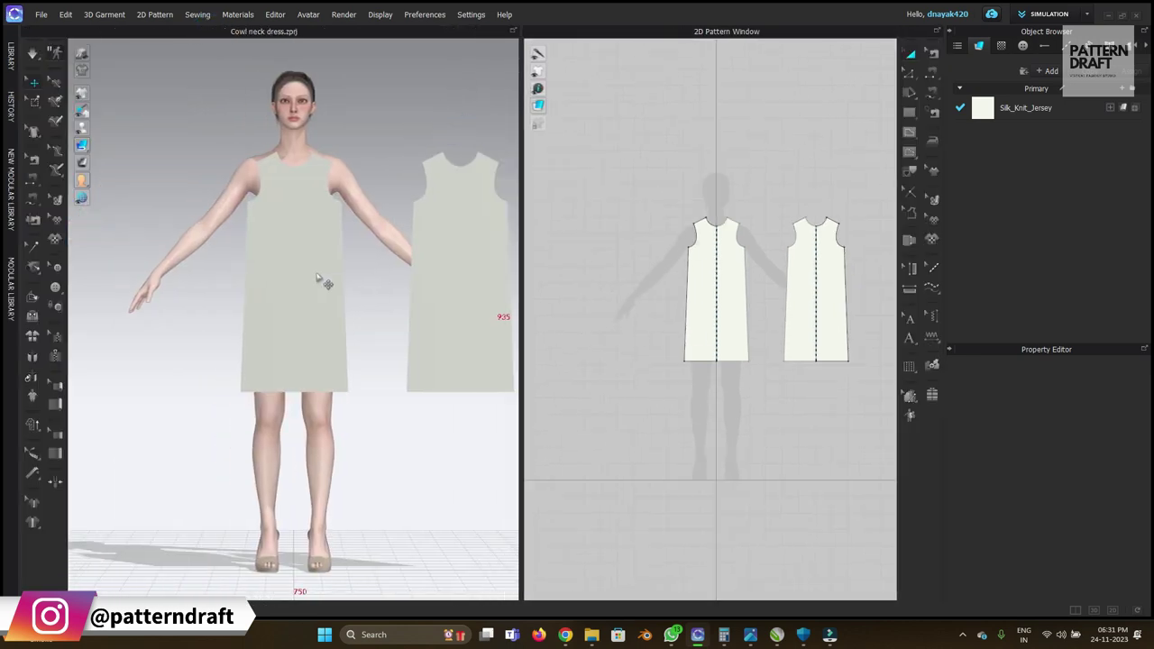
{"action": "key", "text": "shift+f"}
{"action": "right_click_drag", "start_coordinate": [390, 262], "coordinate": [212, 275]}
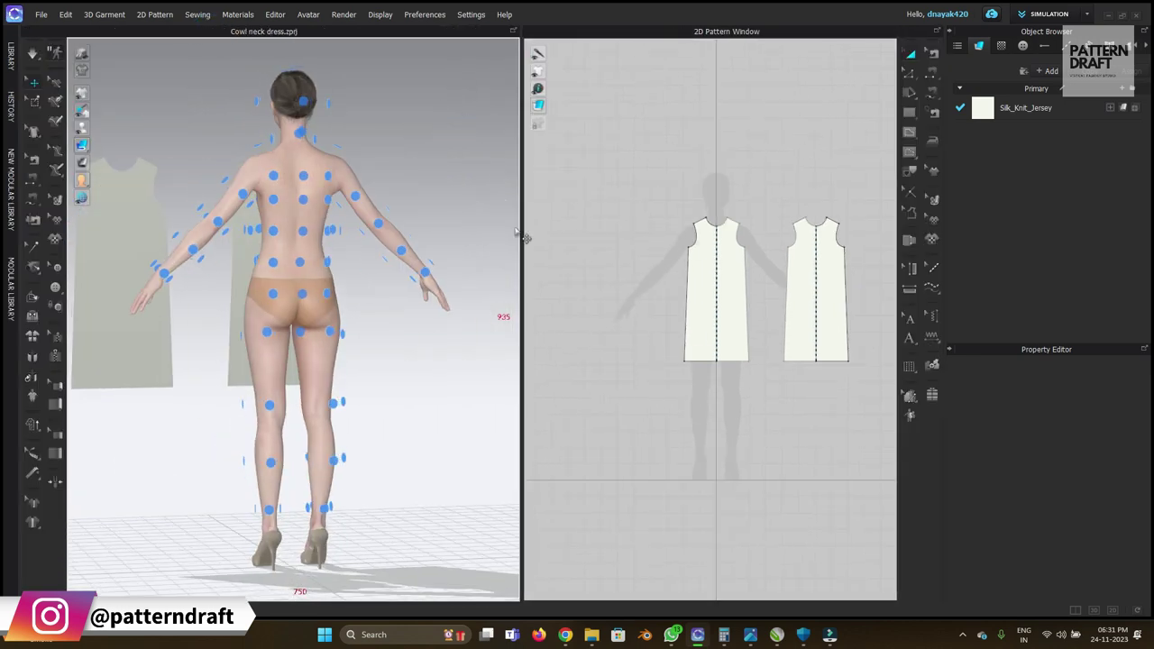
{"action": "left_click", "coordinate": [842, 265]}
{"action": "scroll", "coordinate": [302, 275], "scroll_direction": "up", "scroll_amount": 3}
{"action": "left_click", "coordinate": [314, 176]}
{"action": "scroll", "coordinate": [304, 166], "scroll_direction": "down", "scroll_amount": 3}
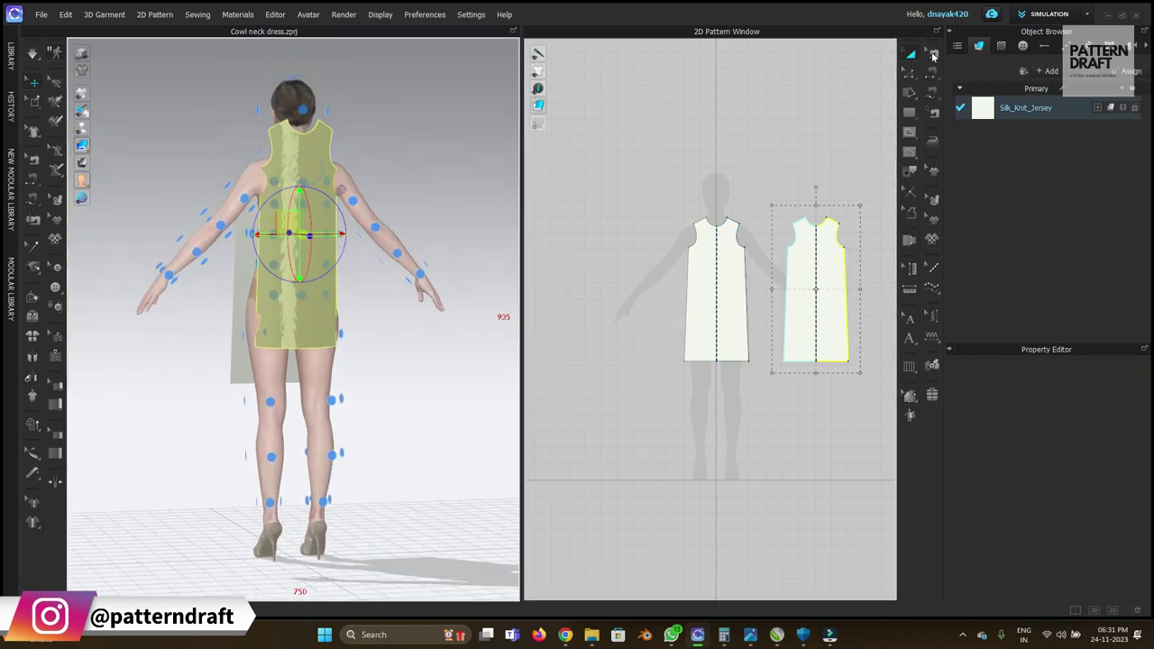
Sew the front pattern's side and shoulder edges to the matching edges of the back pattern.
{"action": "left_click", "coordinate": [931, 76]}
{"action": "left_click", "coordinate": [746, 262]}
{"action": "left_click", "coordinate": [786, 260]}
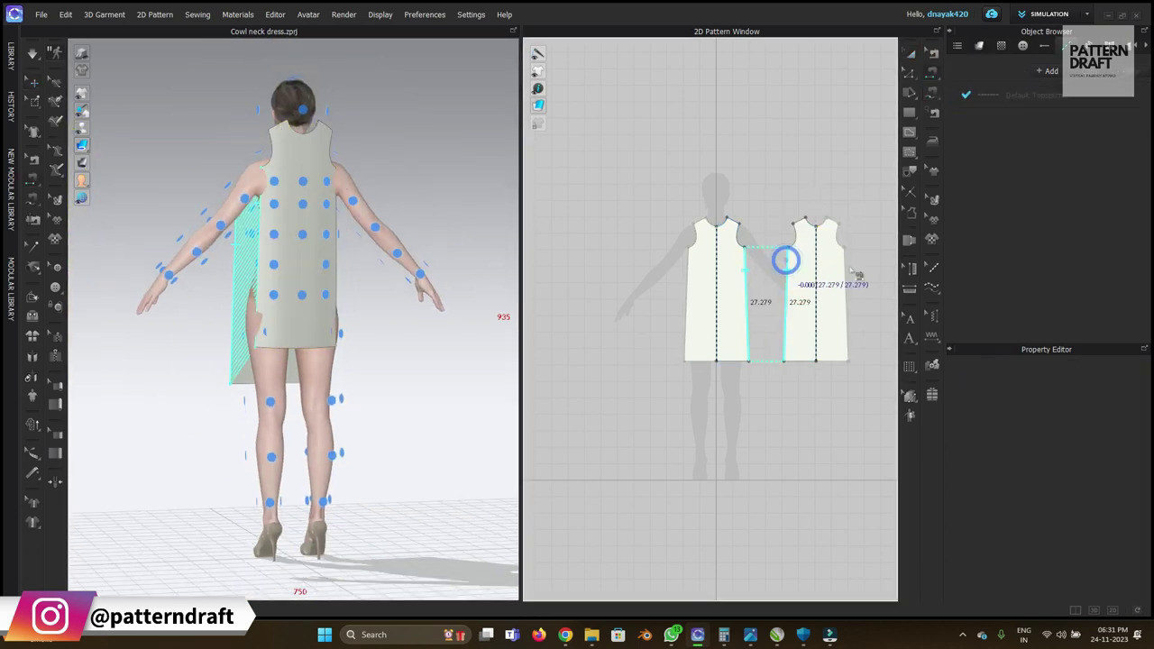
{"action": "left_click", "coordinate": [734, 225]}
{"action": "left_click", "coordinate": [795, 223]}
Try simulating the sewn dress on the avatar and undo the simulation.
{"action": "left_click", "coordinate": [908, 52]}
{"action": "key", "text": "space"}
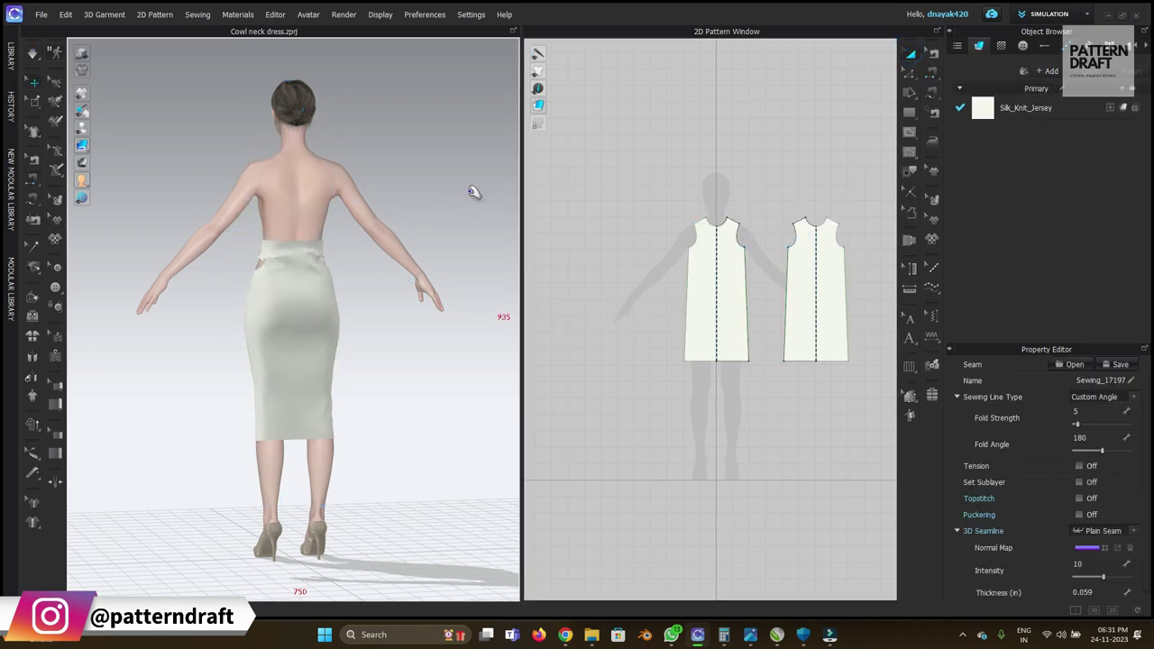
{"action": "key", "text": "ctrl+z"}
Raise the front pattern slightly in the 3D view to line it up with the avatar's shoulders.
{"action": "left_click", "coordinate": [932, 74]}
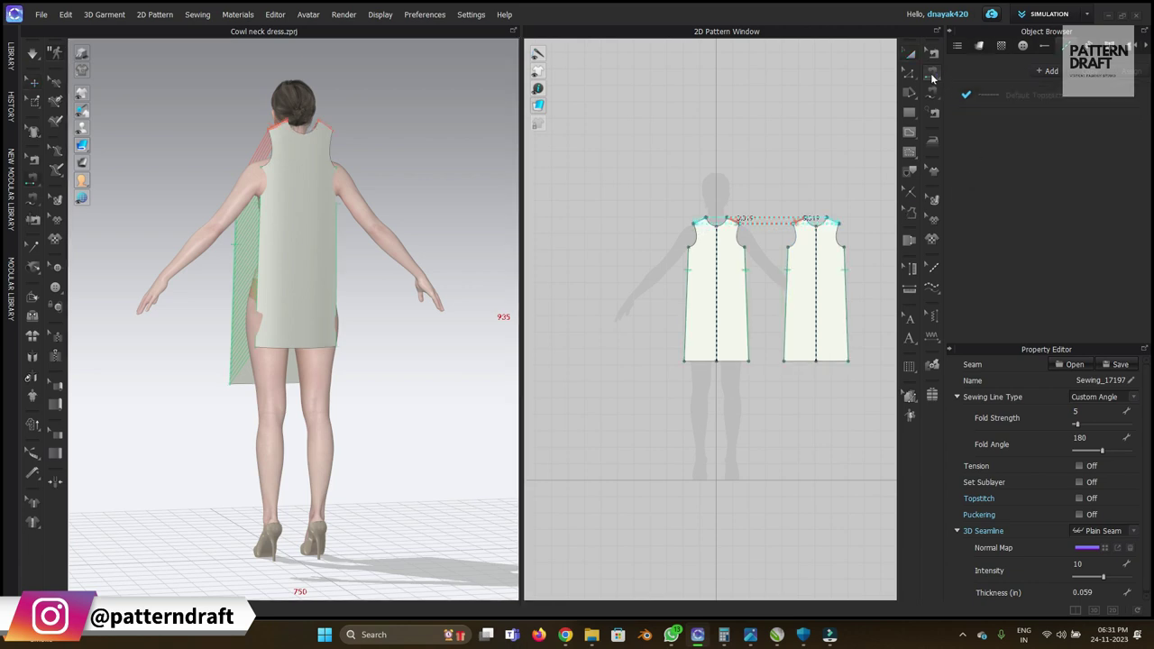
{"action": "scroll", "coordinate": [702, 225], "scroll_direction": "up", "scroll_amount": 5}
{"action": "right_click_drag", "start_coordinate": [286, 237], "coordinate": [387, 236]}
{"action": "left_click", "coordinate": [910, 55]}
{"action": "right_click_drag", "start_coordinate": [298, 275], "coordinate": [397, 290]}
{"action": "left_click_drag", "start_coordinate": [294, 279], "coordinate": [290, 260]}
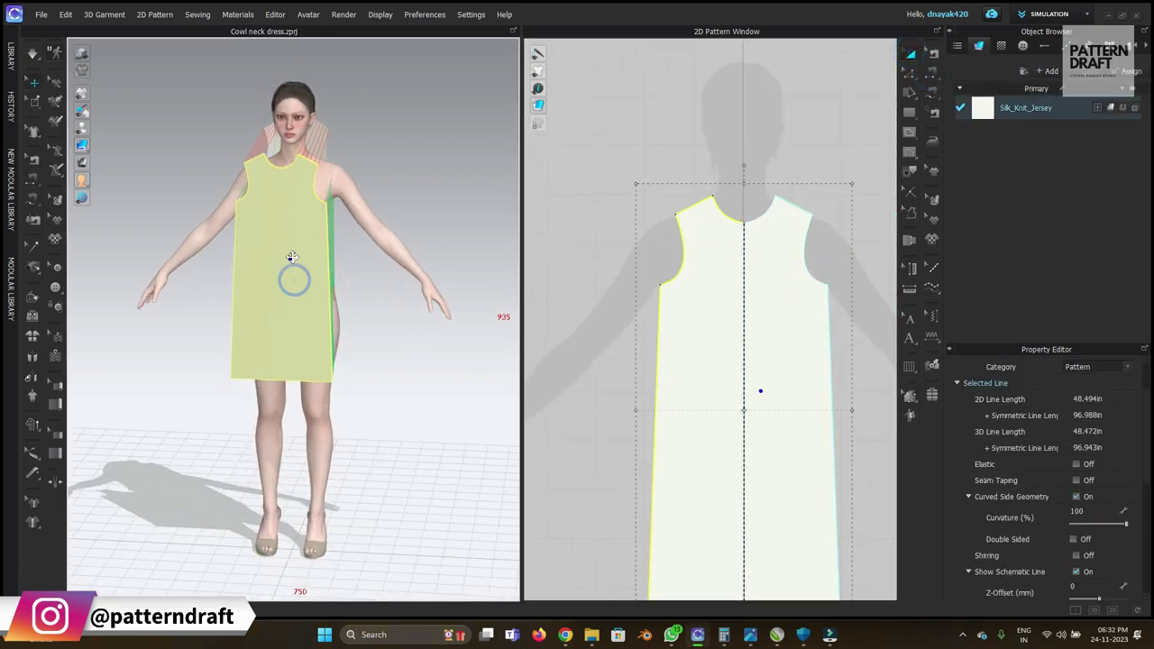
{"action": "right_click_drag", "start_coordinate": [374, 279], "coordinate": [399, 161]}
Undo a trial drape, adjust the front pattern's position on the avatar and simulate the dress again.
{"action": "key", "text": "space"}
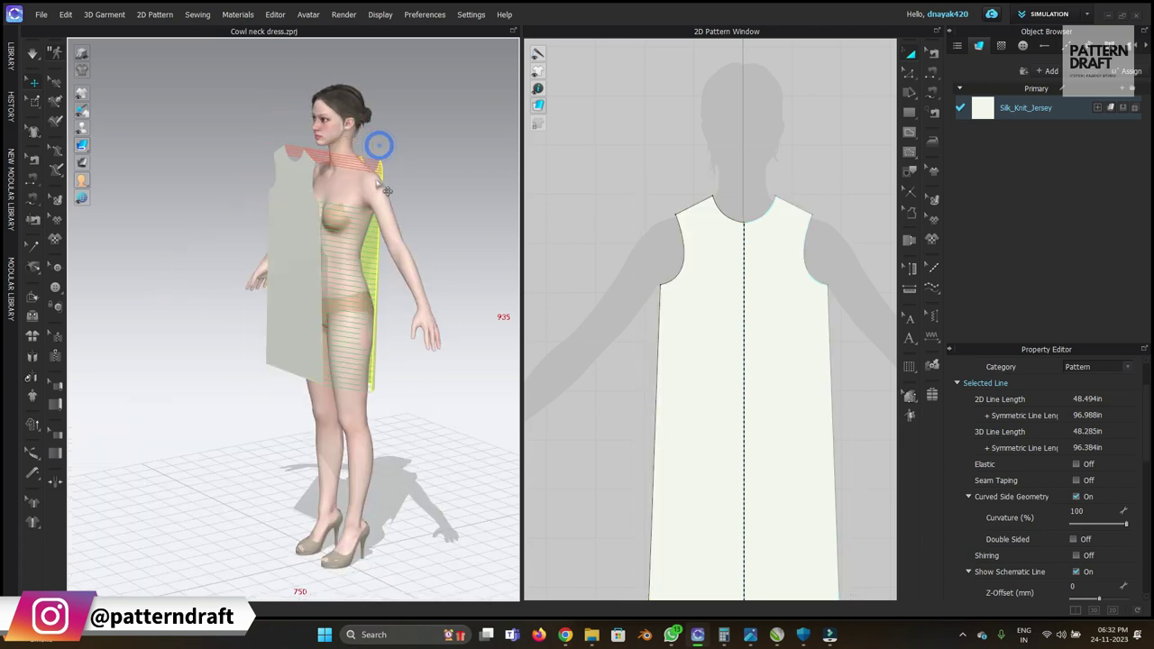
{"action": "key", "text": "ctrl+z"}
{"action": "right_click_drag", "start_coordinate": [324, 200], "coordinate": [473, 249]}
{"action": "left_click_drag", "start_coordinate": [449, 244], "coordinate": [420, 233]}
{"action": "key", "text": "space"}
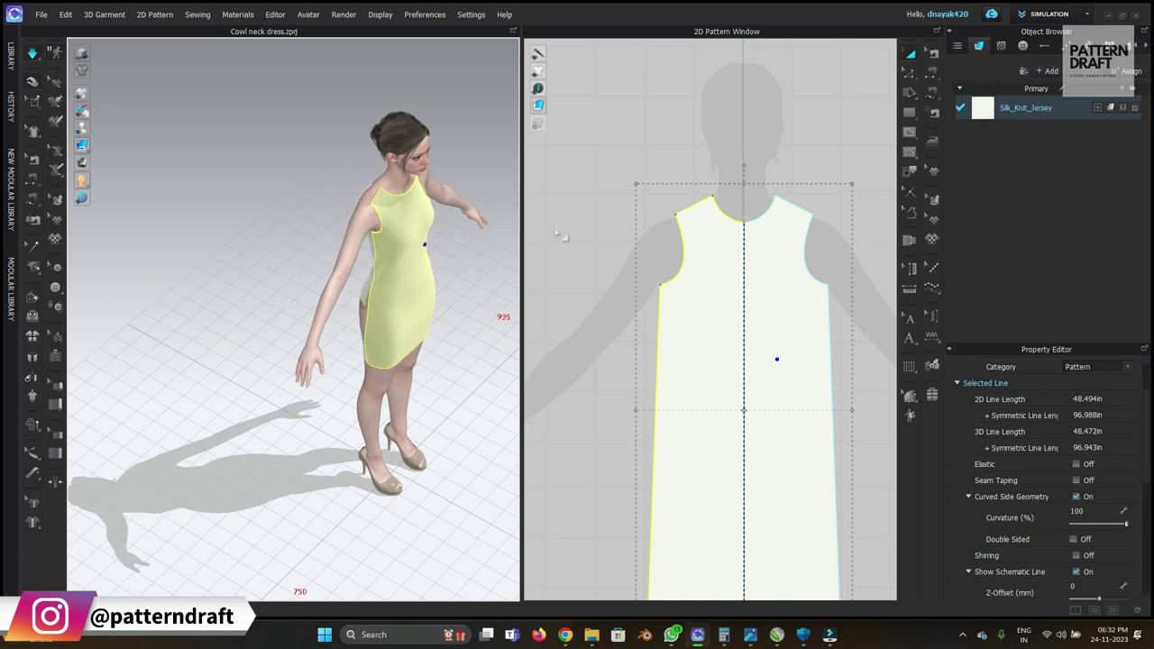
Pull the simulated fabric on the avatar so that the dress settles over the body.
{"action": "right_click_drag", "start_coordinate": [443, 216], "coordinate": [361, 242]}
{"action": "left_click_drag", "start_coordinate": [389, 235], "coordinate": [368, 238]}
{"action": "right_click_drag", "start_coordinate": [368, 238], "coordinate": [437, 252]}
{"action": "left_click_drag", "start_coordinate": [435, 253], "coordinate": [424, 205]}
{"action": "right_click_drag", "start_coordinate": [431, 255], "coordinate": [287, 274]}
Raise the back pattern's centre neck point and reshape its neckline into a shallow curve.
{"action": "key", "text": "z"}
{"action": "middle_click_drag", "start_coordinate": [760, 229], "coordinate": [628, 268]}
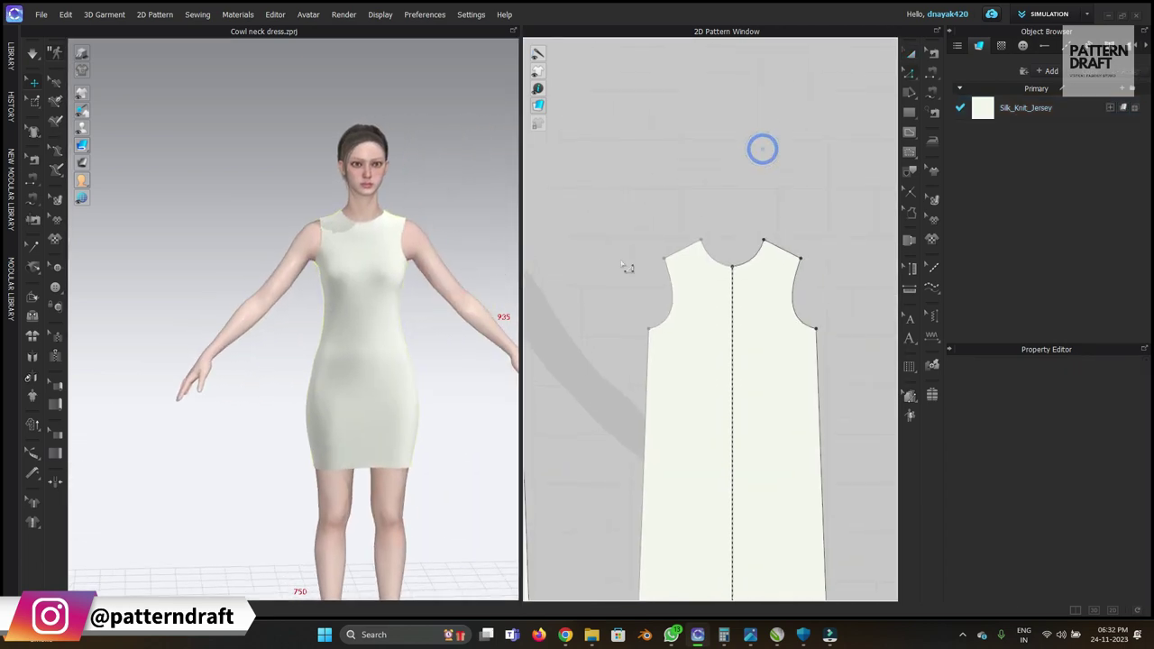
{"action": "scroll", "coordinate": [702, 242], "scroll_direction": "up", "scroll_amount": 5}
{"action": "left_click_drag", "start_coordinate": [826, 358], "coordinate": [826, 360]}
{"action": "left_click_drag", "start_coordinate": [798, 320], "coordinate": [799, 250]}
{"action": "left_click", "coordinate": [708, 240]}
{"action": "left_click_drag", "start_coordinate": [718, 278], "coordinate": [755, 264]}
{"action": "left_click", "coordinate": [785, 222]}
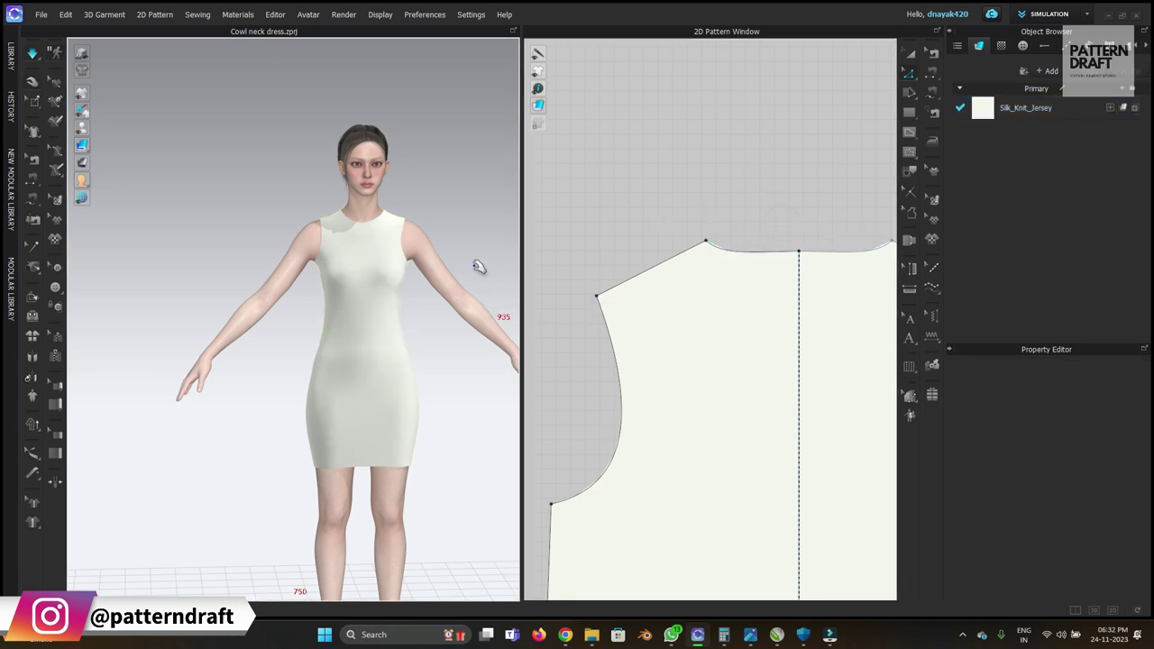
Lower the underarm points of the front and back patterns together by 1 in to deepen the armholes.
{"action": "scroll", "coordinate": [306, 328], "scroll_direction": "down", "scroll_amount": 3}
{"action": "right_click_drag", "start_coordinate": [305, 330], "coordinate": [342, 284]}
{"action": "scroll", "coordinate": [347, 258], "scroll_direction": "up", "scroll_amount": 5}
{"action": "scroll", "coordinate": [347, 258], "scroll_direction": "up", "scroll_amount": 3}
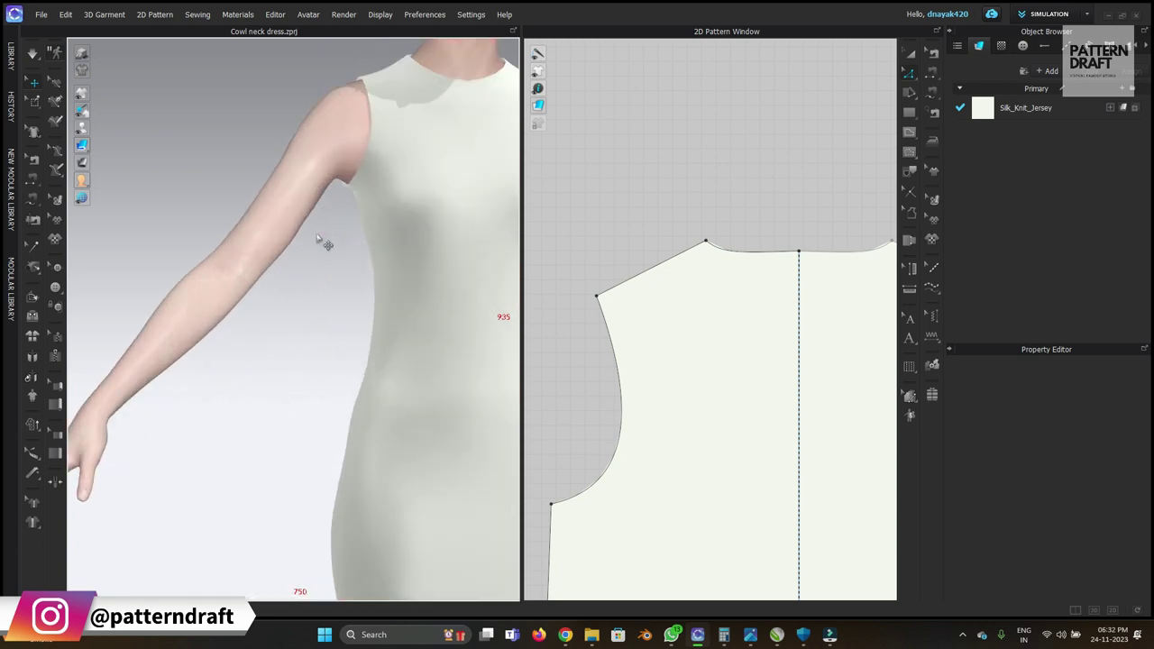
{"action": "scroll", "coordinate": [664, 286], "scroll_direction": "down", "scroll_amount": 3}
{"action": "scroll", "coordinate": [673, 328], "scroll_direction": "up", "scroll_amount": 4}
{"action": "left_click_drag", "start_coordinate": [660, 316], "coordinate": [802, 397]}
{"action": "left_click_drag", "start_coordinate": [651, 322], "coordinate": [823, 376]}
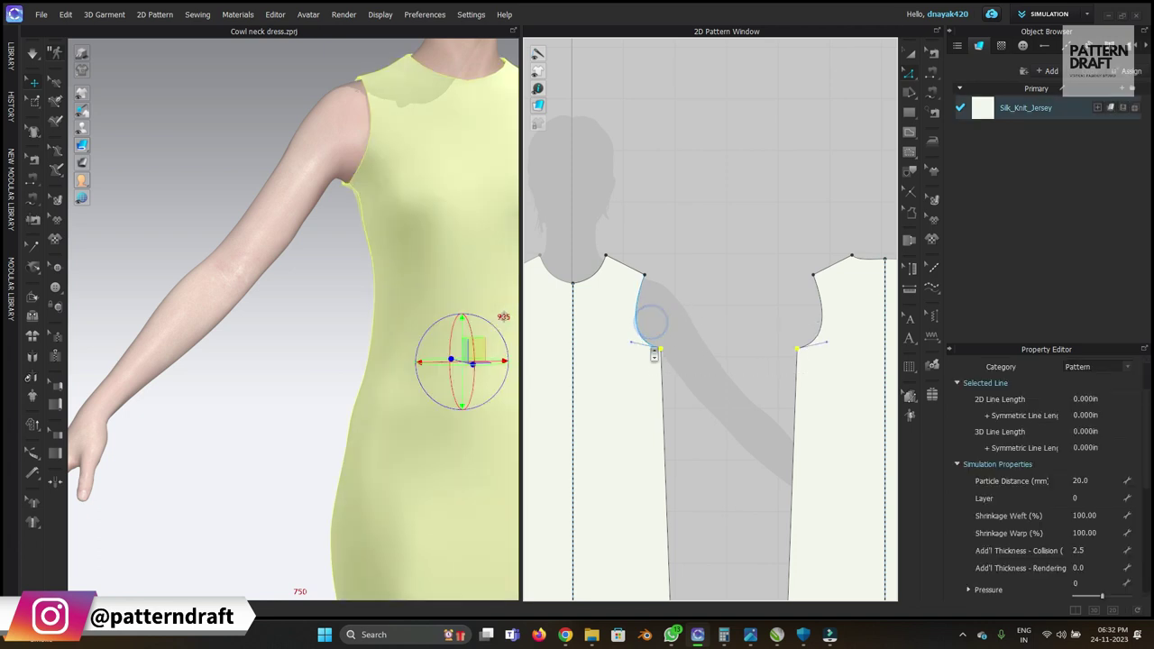
{"action": "scroll", "coordinate": [648, 347], "scroll_direction": "up", "scroll_amount": 4}
{"action": "left_click_drag", "start_coordinate": [676, 352], "coordinate": [682, 382]}
{"action": "right_click", "coordinate": [682, 383]}
{"action": "type", "text": "1"}
{"action": "left_click", "coordinate": [545, 332]}
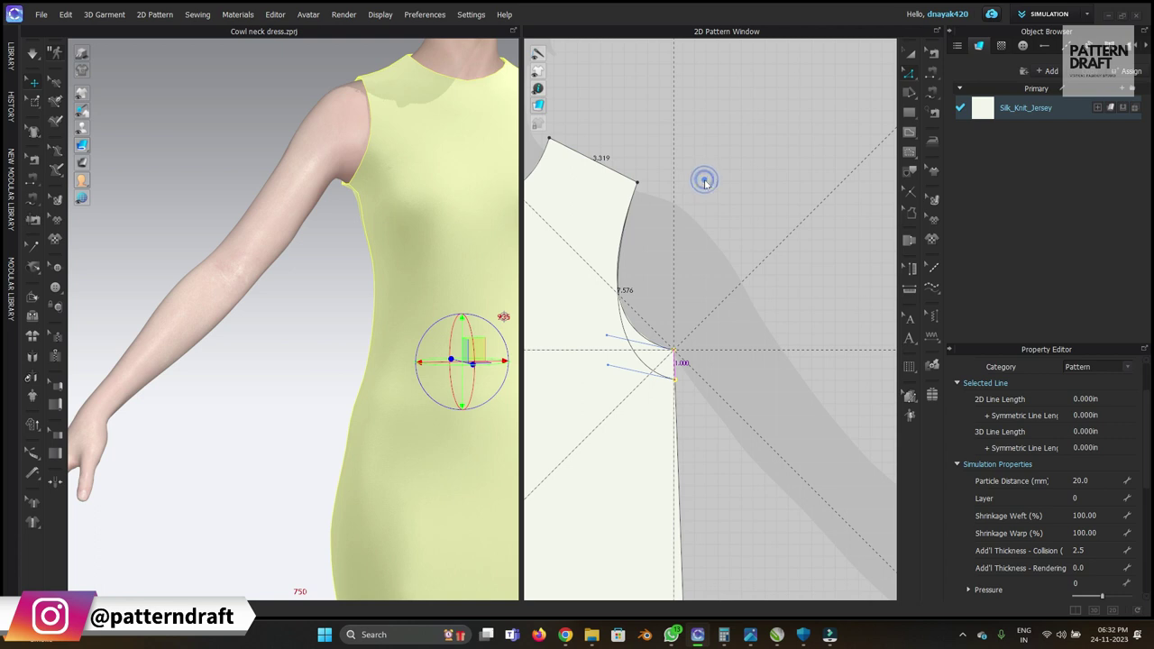
{"action": "left_click", "coordinate": [704, 180]}
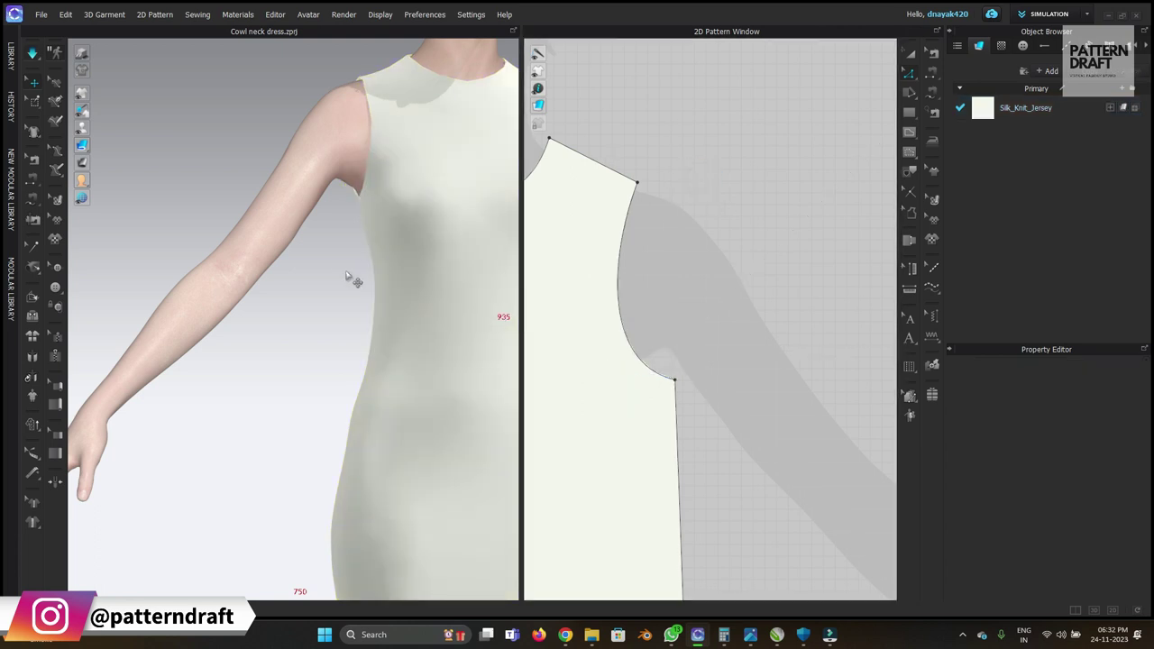
Examine the fit of the simulated dress on the avatar from several angles and from the front.
{"action": "scroll", "coordinate": [369, 262], "scroll_direction": "down", "scroll_amount": 5}
{"action": "right_click_drag", "start_coordinate": [387, 334], "coordinate": [377, 270]}
{"action": "scroll", "coordinate": [391, 341], "scroll_direction": "down", "scroll_amount": 3}
{"action": "right_click_drag", "start_coordinate": [391, 356], "coordinate": [433, 299]}
{"action": "scroll", "coordinate": [685, 354], "scroll_direction": "down", "scroll_amount": 5}
{"action": "scroll", "coordinate": [680, 352], "scroll_direction": "down", "scroll_amount": 1}
{"action": "right_click_drag", "start_coordinate": [349, 440], "coordinate": [510, 293]}
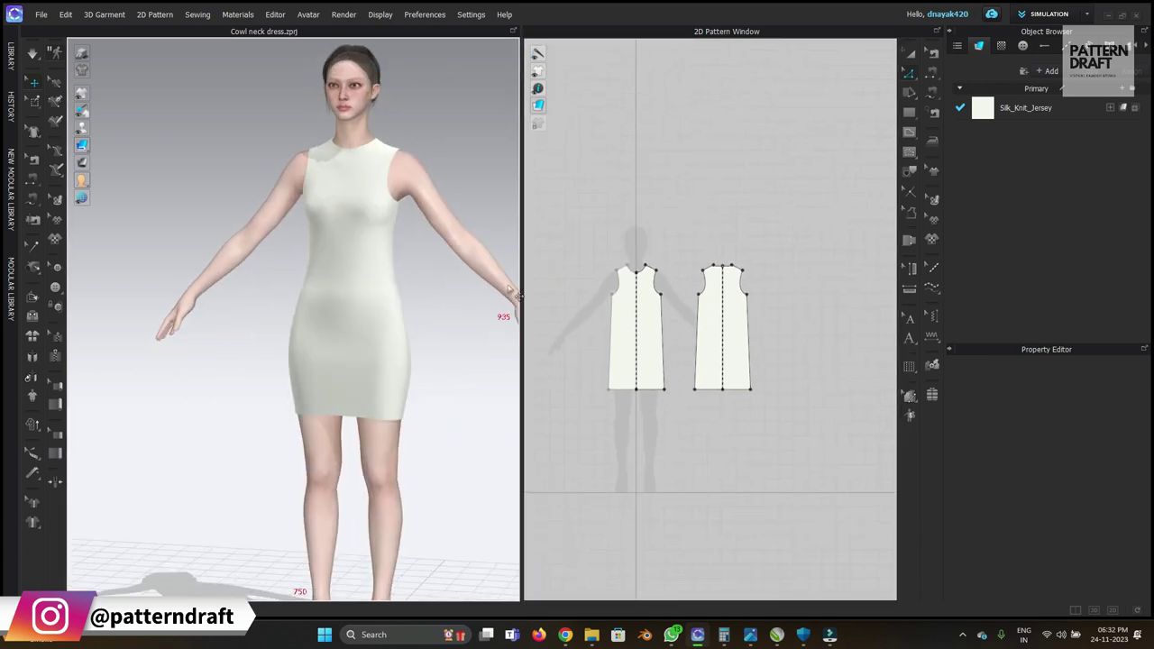
{"action": "key", "text": "2"}
{"action": "left_click", "coordinate": [696, 207]}
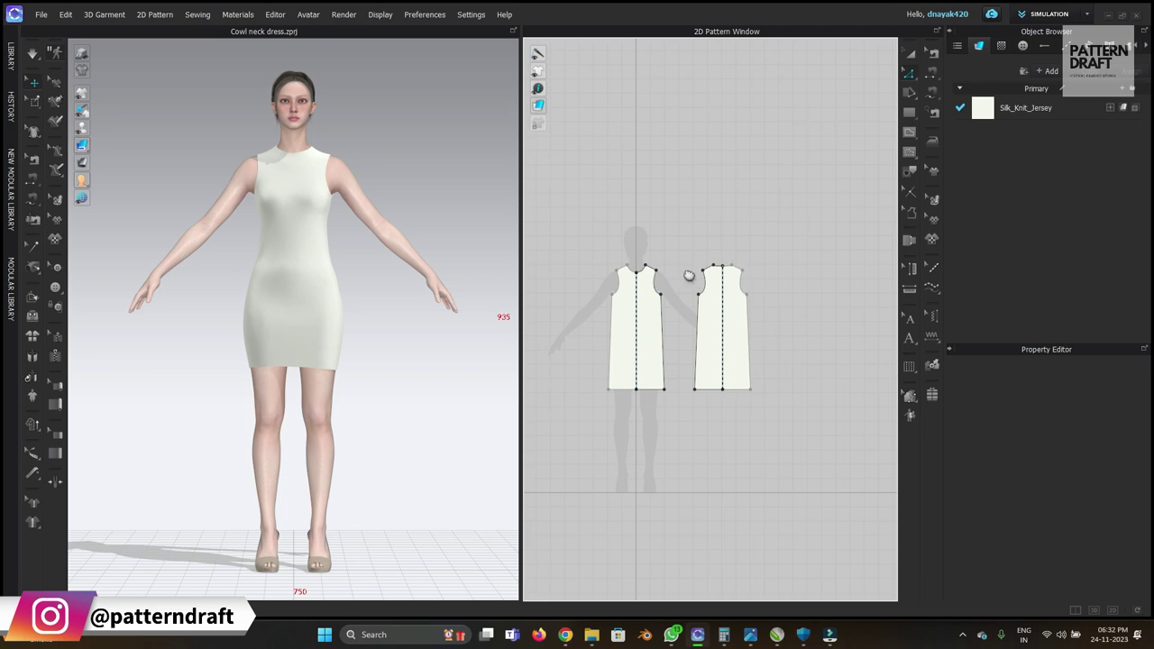
Draw an internal polyline on the front pattern from the underarm point about 5.1 in inward and about 6.2 in up to the neckline beside centre front.
{"action": "scroll", "coordinate": [698, 265], "scroll_direction": "up", "scroll_amount": 4}
{"action": "scroll", "coordinate": [765, 212], "scroll_direction": "up", "scroll_amount": 2}
{"action": "left_click", "coordinate": [747, 206]}
{"action": "left_click", "coordinate": [792, 99]}
{"action": "scroll", "coordinate": [707, 204], "scroll_direction": "up", "scroll_amount": 2}
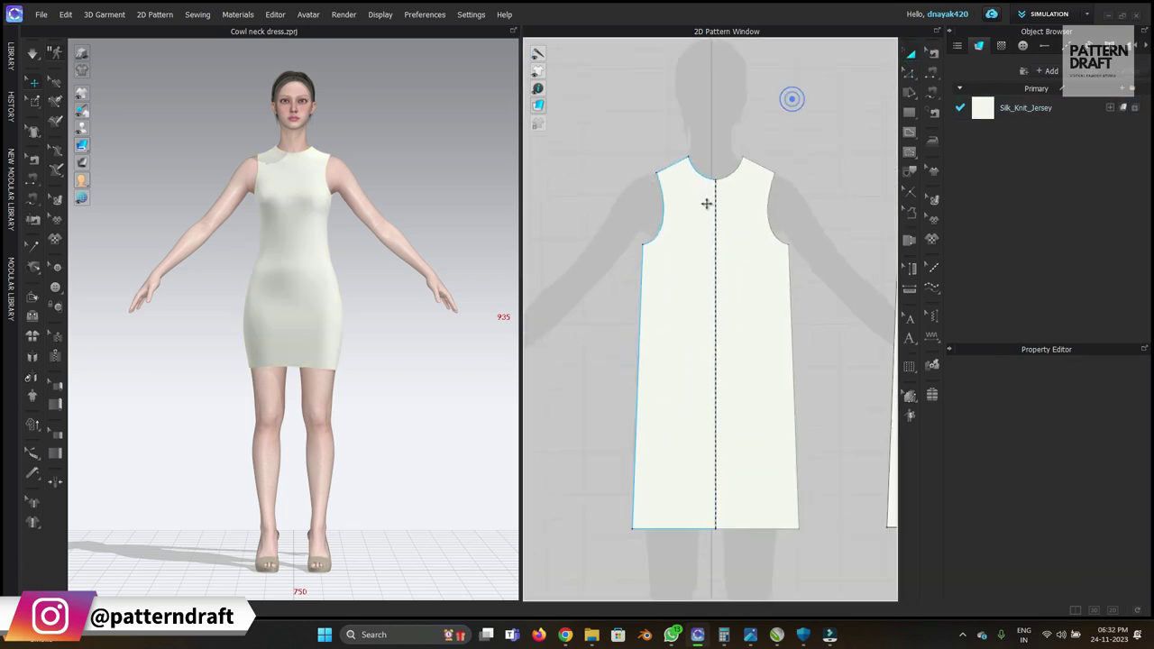
{"action": "scroll", "coordinate": [707, 204], "scroll_direction": "up", "scroll_amount": 2}
{"action": "key", "text": "g"}
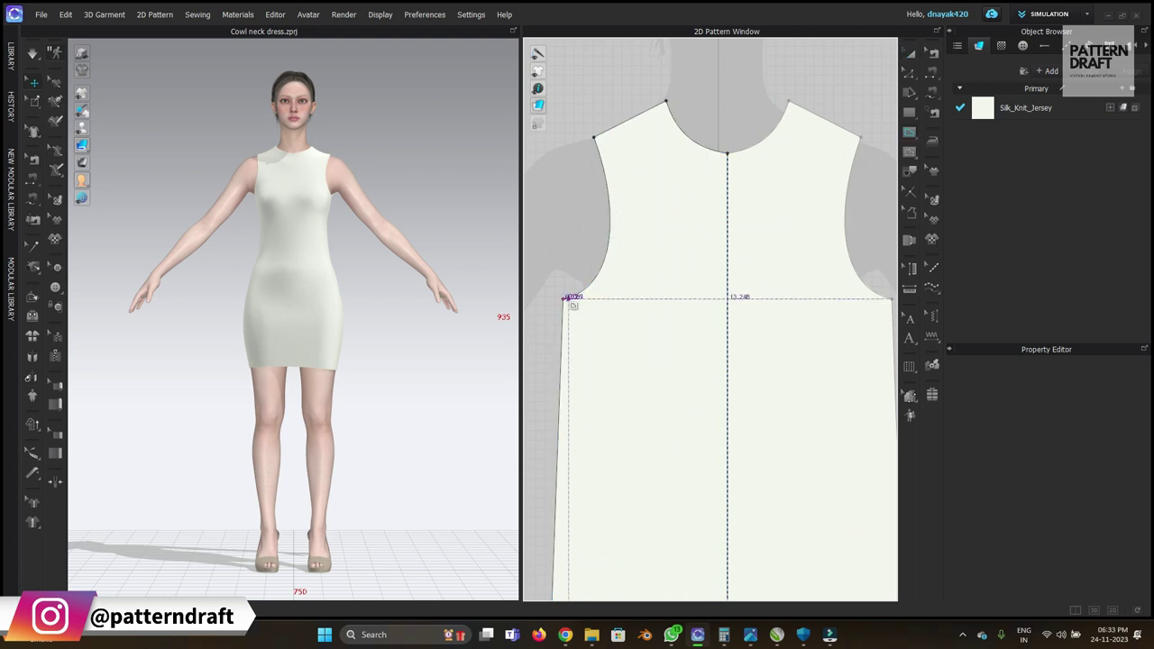
{"action": "left_click", "coordinate": [563, 299]}
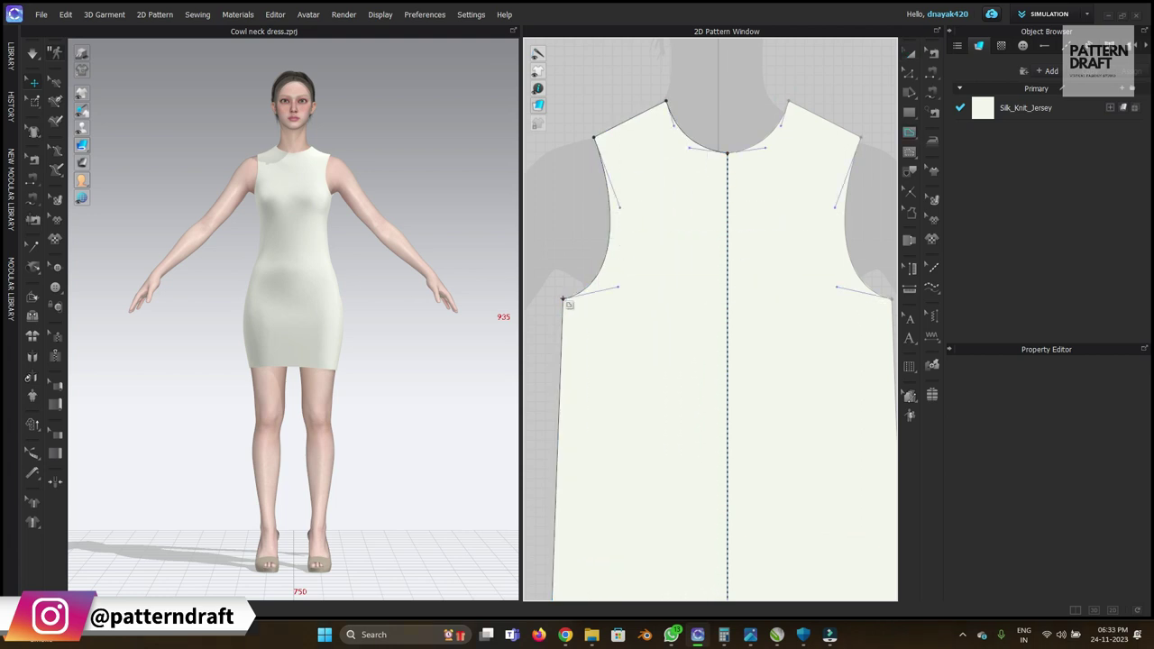
{"action": "left_click", "coordinate": [688, 298]}
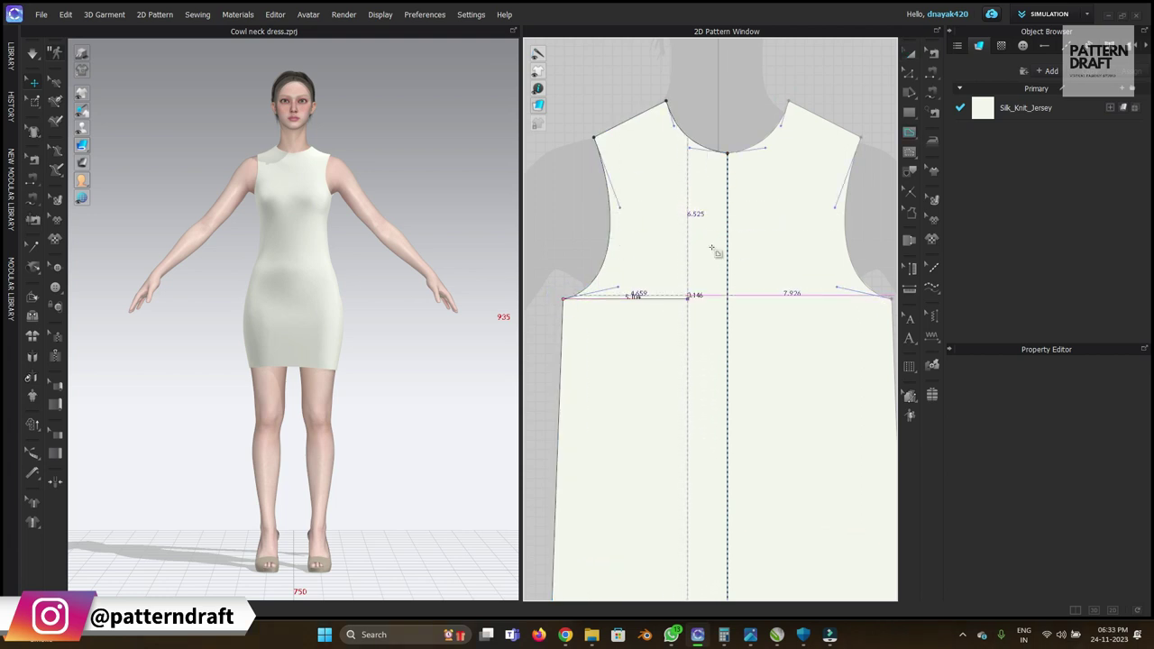
{"action": "left_click_drag", "start_coordinate": [719, 148], "coordinate": [721, 152]}
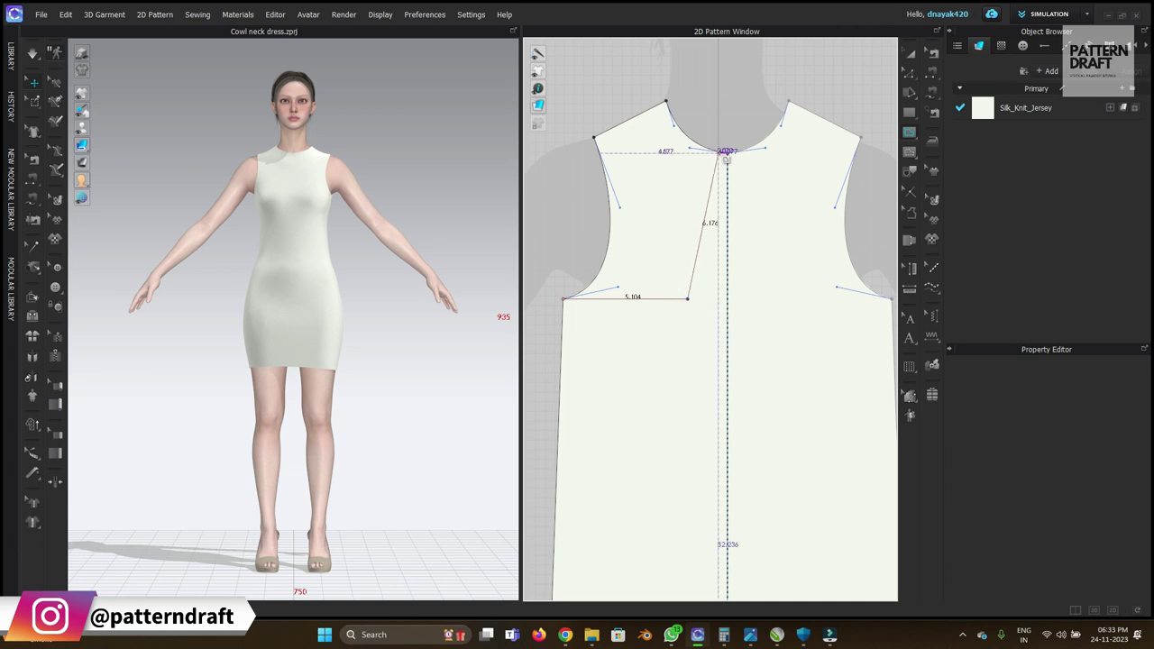
{"action": "left_click", "coordinate": [722, 152]}
{"action": "left_click", "coordinate": [909, 55]}
{"action": "left_click", "coordinate": [700, 103]}
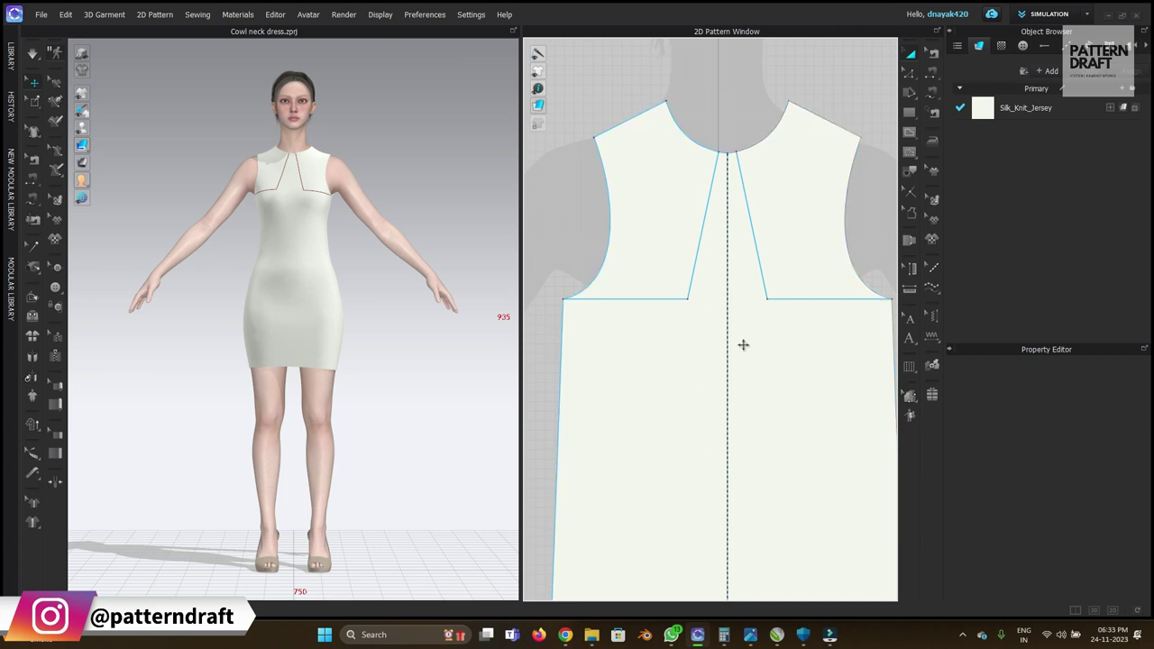
{"action": "scroll", "coordinate": [605, 281], "scroll_direction": "down", "scroll_amount": 3}
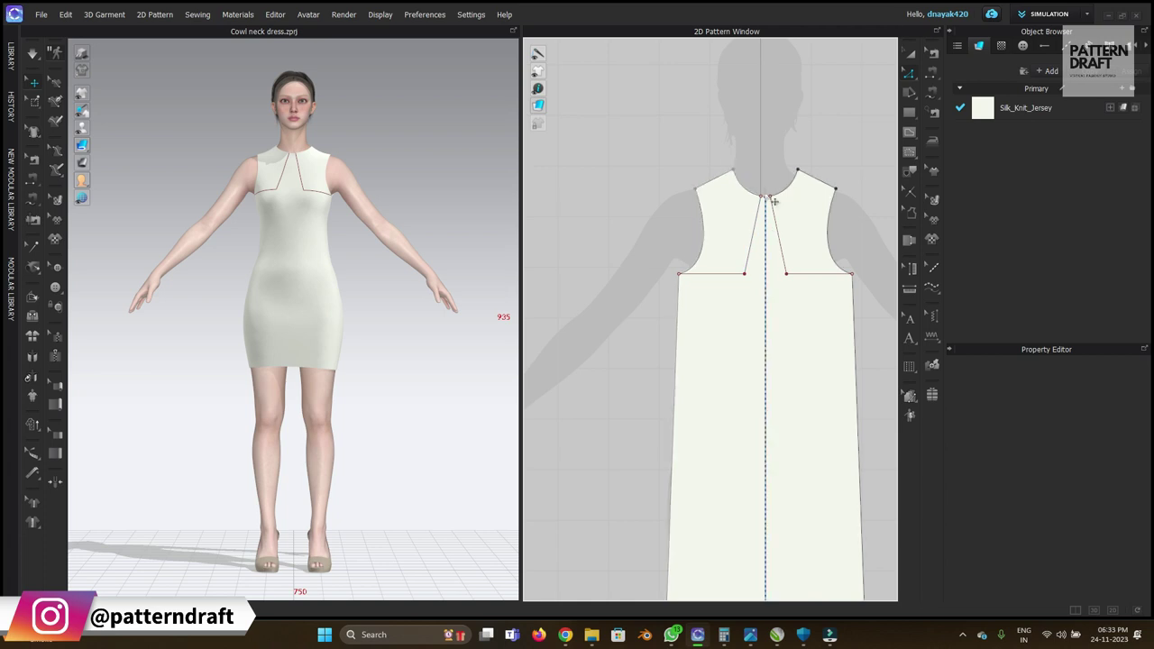
{"action": "left_click_drag", "start_coordinate": [785, 252], "coordinate": [781, 327]}
{"action": "left_click", "coordinate": [755, 157]}
{"action": "middle_click_drag", "start_coordinate": [851, 131], "coordinate": [809, 115]}
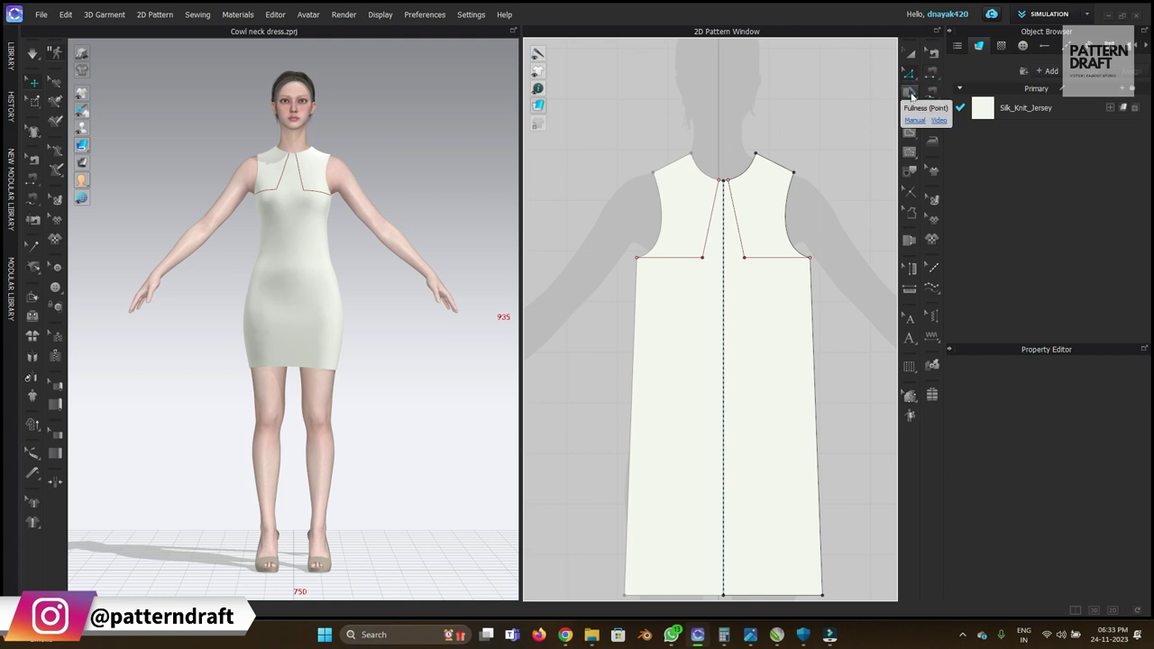
{"action": "left_click", "coordinate": [910, 95]}
{"action": "scroll", "coordinate": [649, 266], "scroll_direction": "up", "scroll_amount": 3}
{"action": "left_click", "coordinate": [614, 270]}
{"action": "left_click", "coordinate": [761, 139]}
{"action": "key", "text": "z"}
{"action": "left_click", "coordinate": [743, 204]}
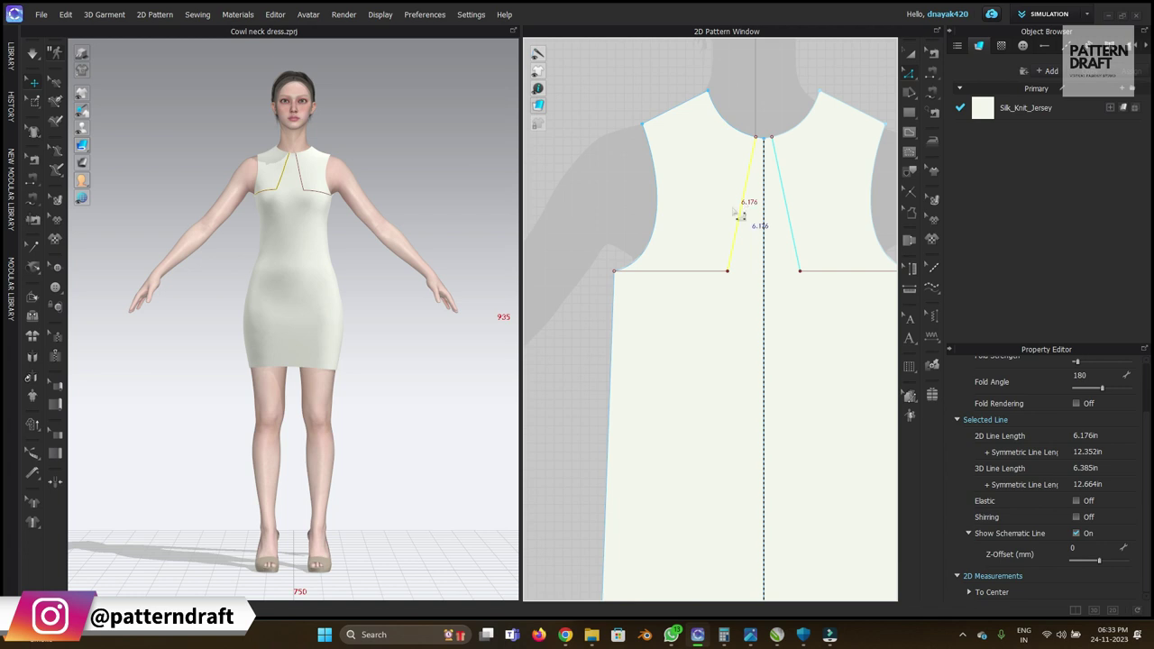
{"action": "left_click", "coordinate": [912, 96]}
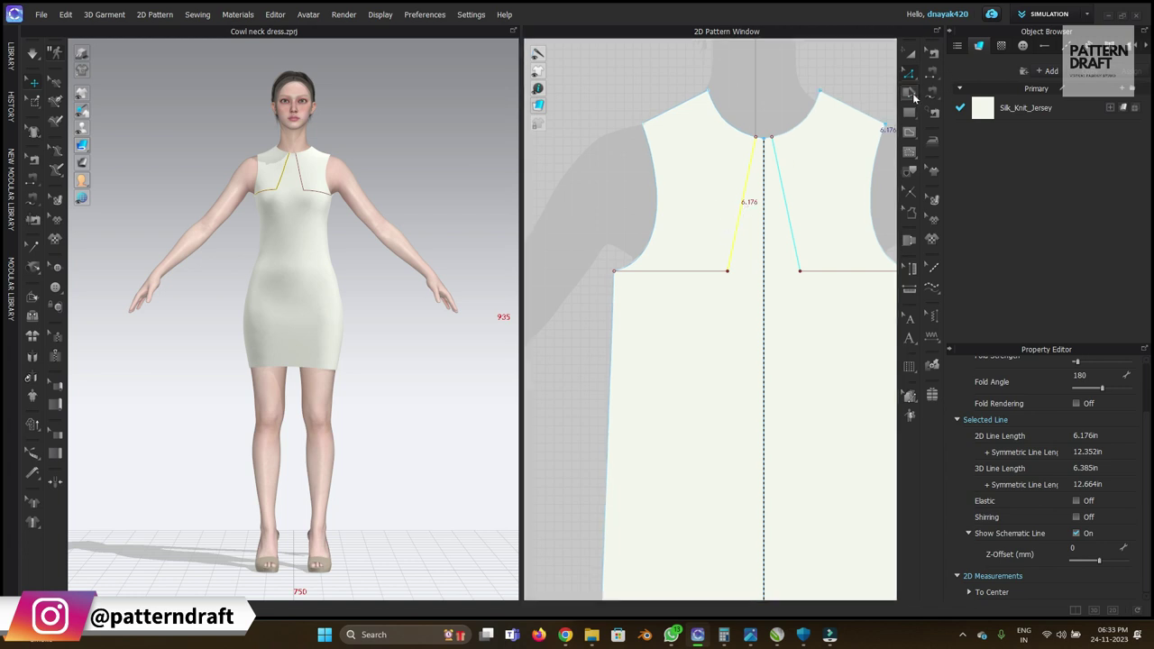
{"action": "left_click", "coordinate": [615, 271]}
{"action": "left_click", "coordinate": [755, 140]}
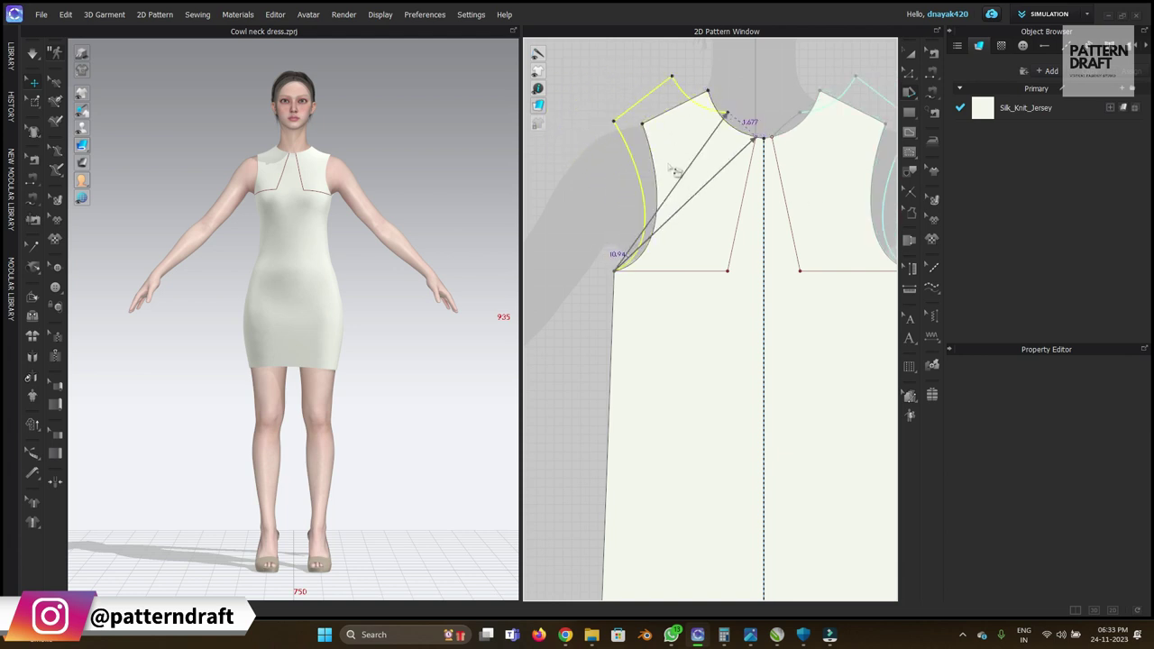
{"action": "key", "text": "Escape"}
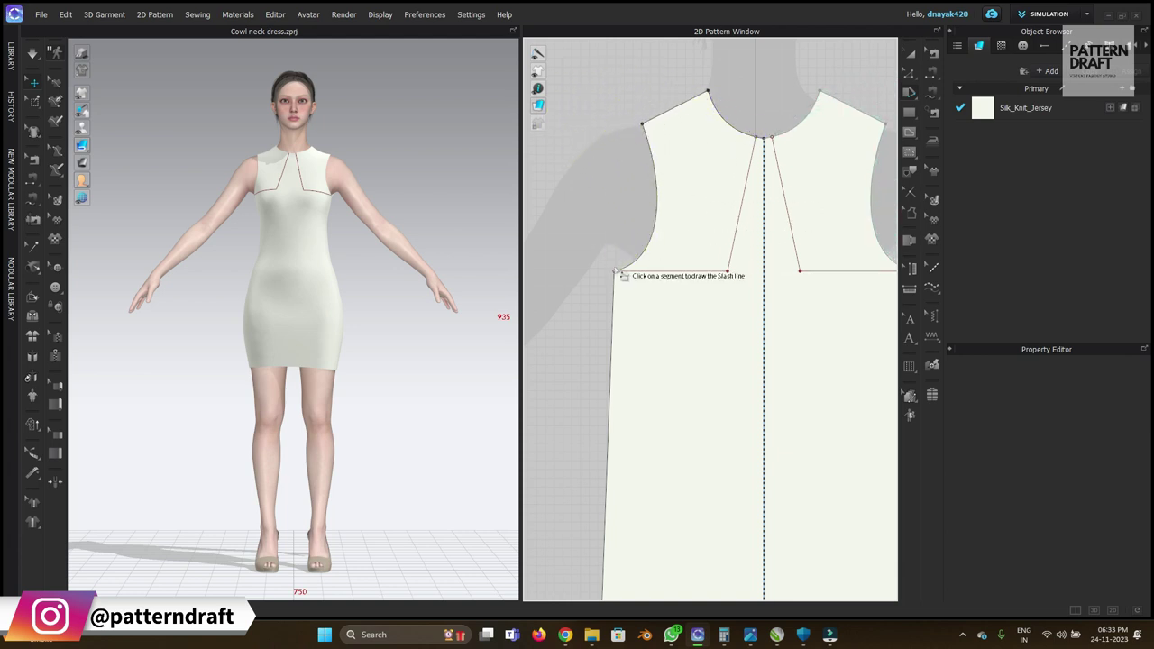
Add point fullness to the front pattern, pivoting at the underarm point and opening the neckline beside centre front by about 5.6 in.
{"action": "left_click", "coordinate": [614, 269]}
{"action": "left_click", "coordinate": [755, 137]}
{"action": "scroll", "coordinate": [645, 153], "scroll_direction": "down", "scroll_amount": 3}
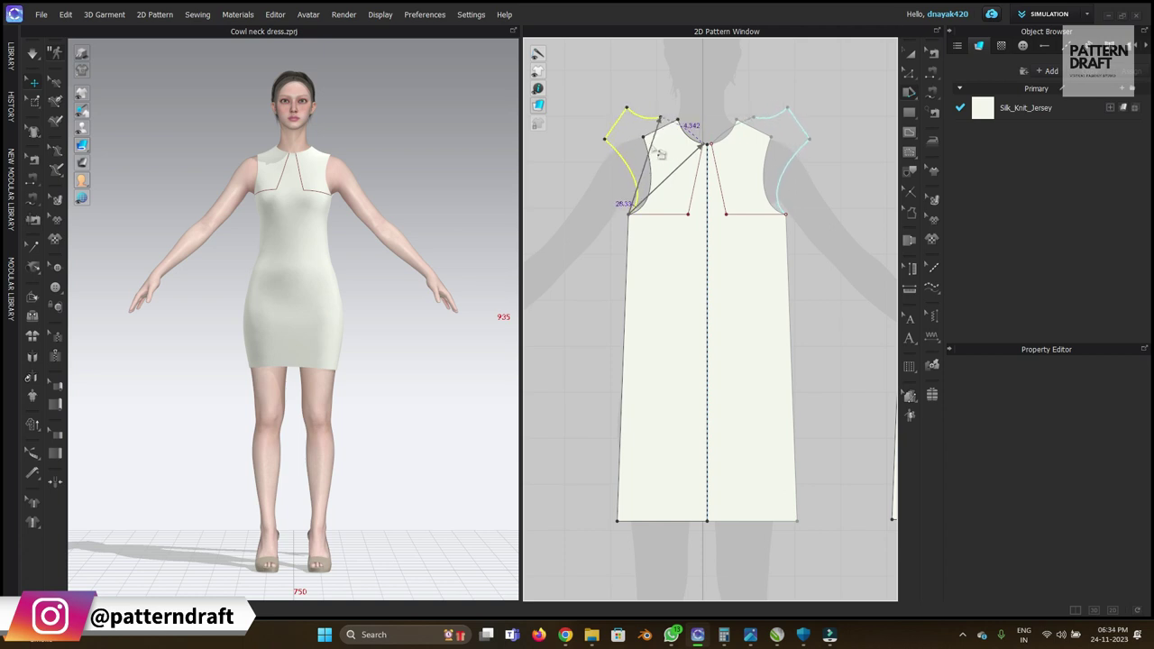
{"action": "left_click", "coordinate": [712, 187]}
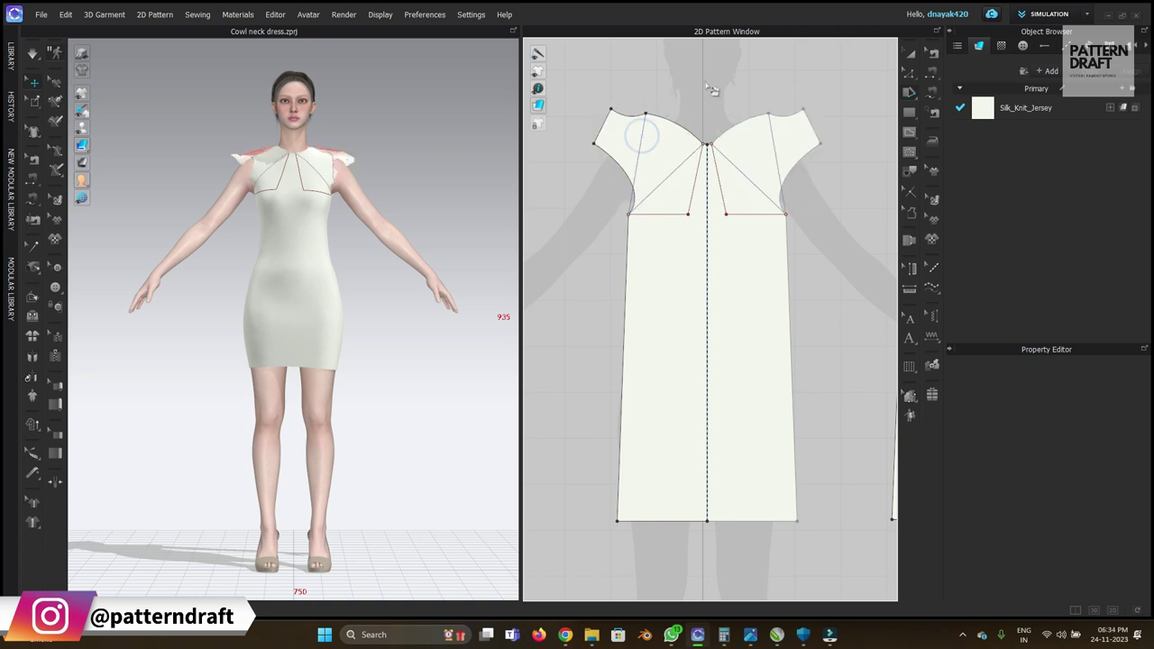
Select the widened front neckline to check its line length.
{"action": "scroll", "coordinate": [705, 81], "scroll_direction": "down", "scroll_amount": 3}
{"action": "scroll", "coordinate": [694, 135], "scroll_direction": "up", "scroll_amount": 5}
{"action": "middle_click_drag", "start_coordinate": [684, 159], "coordinate": [655, 215]}
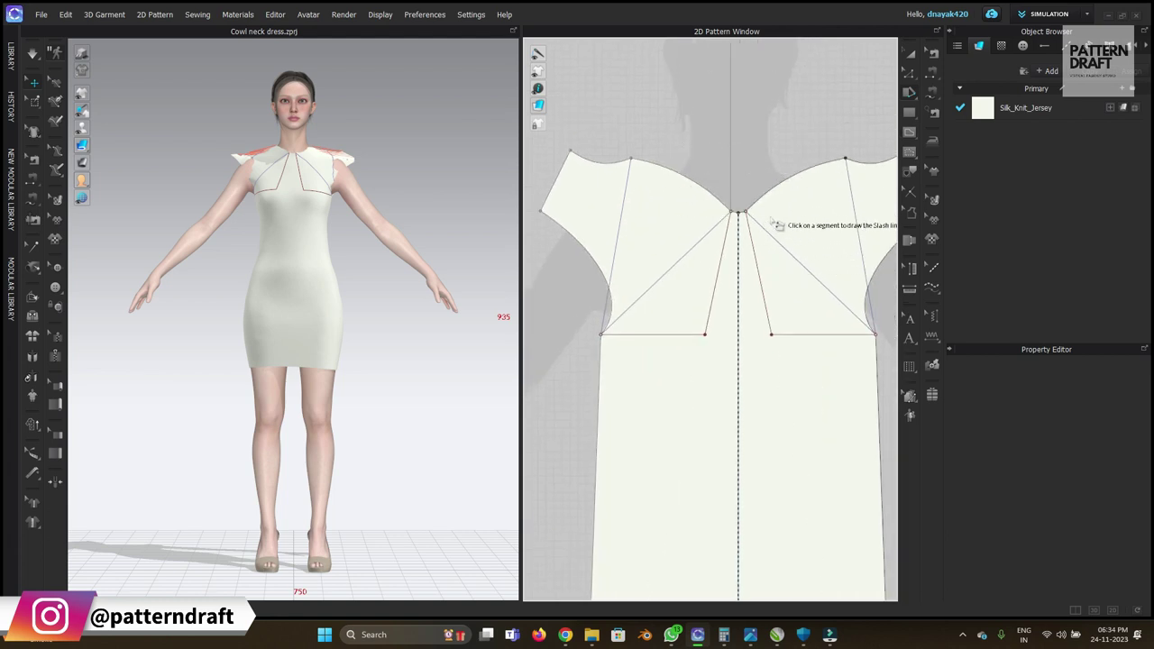
{"action": "scroll", "coordinate": [698, 270], "scroll_direction": "down", "scroll_amount": 2}
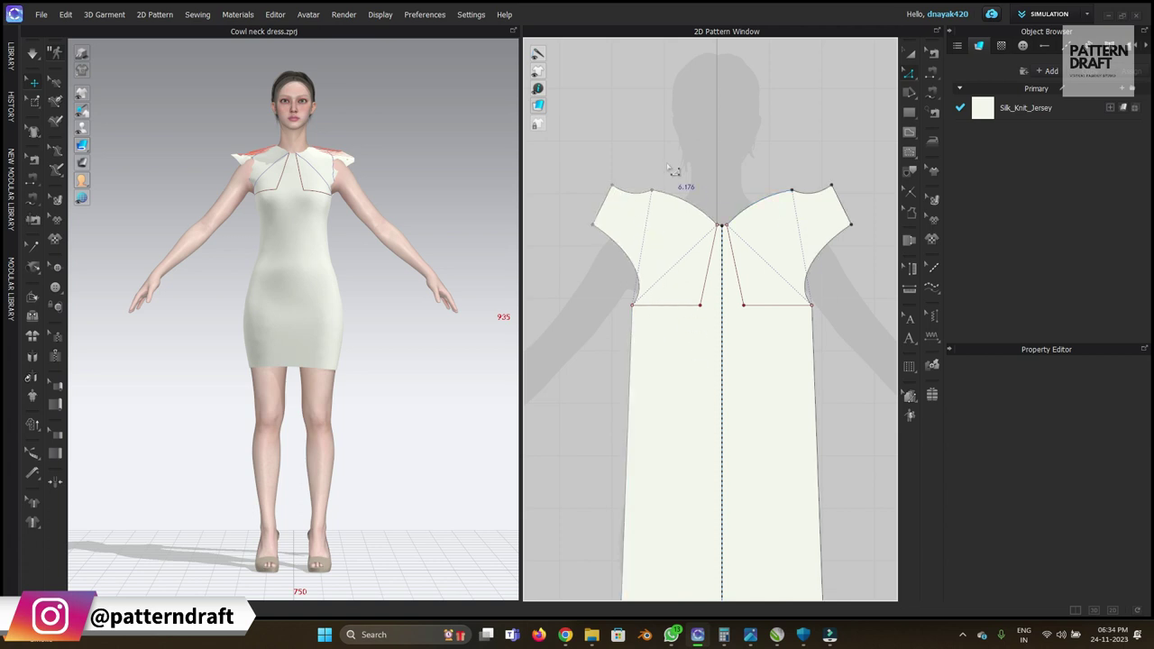
{"action": "left_click_drag", "start_coordinate": [617, 156], "coordinate": [802, 232]}
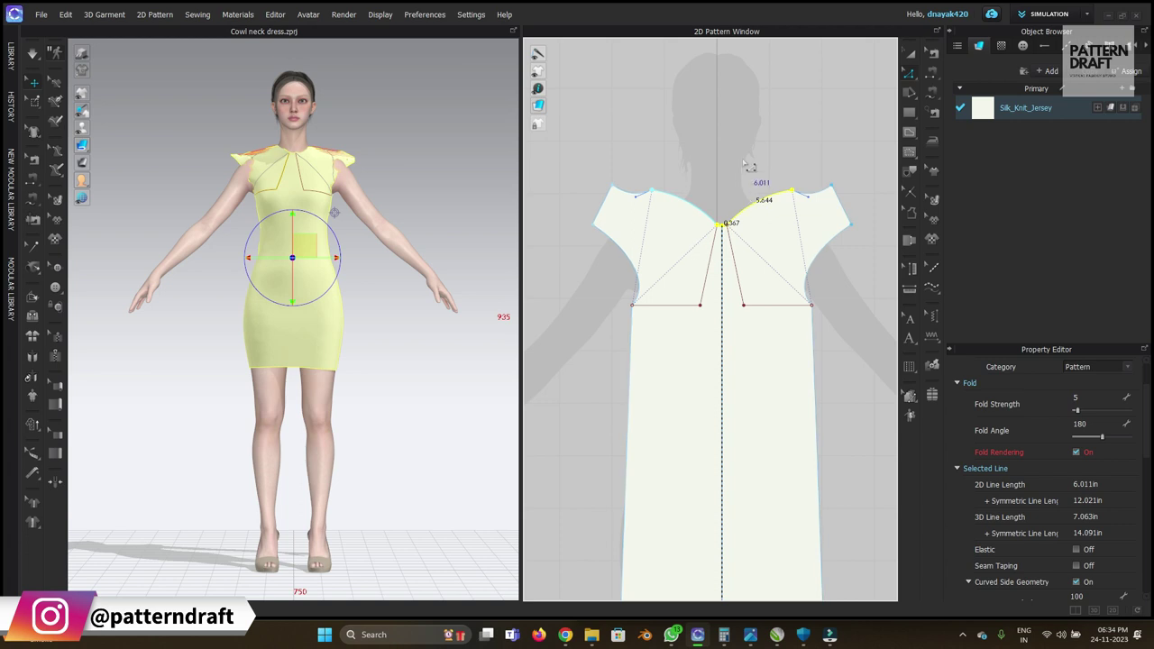
{"action": "left_click", "coordinate": [742, 158]}
Draw a second internal polyline from the side seam below the underarm about 5.2 in inward and about 7.9 in up to the neckline beside centre front.
{"action": "scroll", "coordinate": [671, 350], "scroll_direction": "up", "scroll_amount": 3}
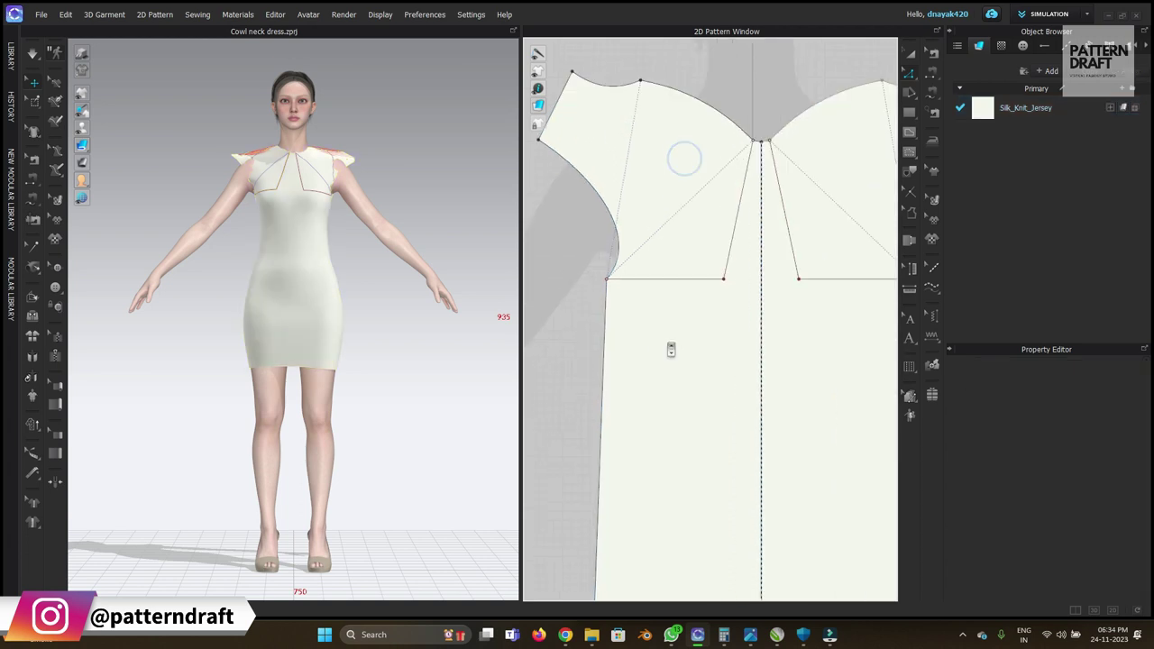
{"action": "key", "text": "f"}
{"action": "scroll", "coordinate": [724, 393], "scroll_direction": "down", "scroll_amount": 7}
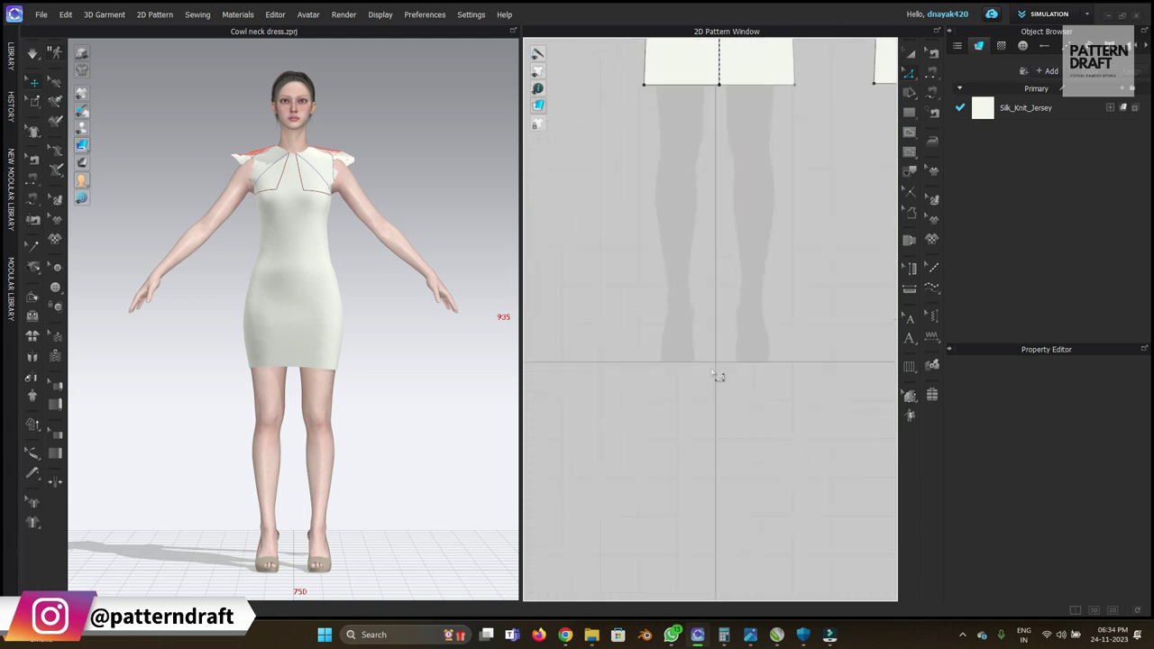
{"action": "middle_click_drag", "start_coordinate": [700, 175], "coordinate": [703, 292]}
{"action": "scroll", "coordinate": [702, 296], "scroll_direction": "up", "scroll_amount": 3}
{"action": "scroll", "coordinate": [702, 296], "scroll_direction": "up", "scroll_amount": 5}
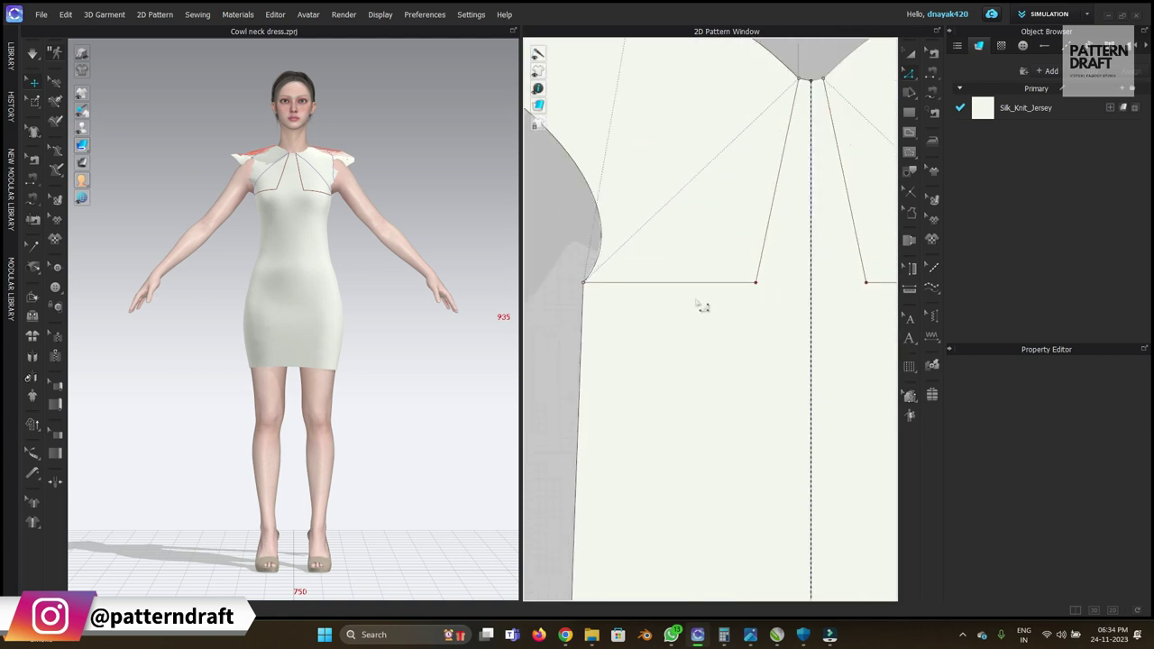
{"action": "left_click", "coordinate": [581, 365]}
{"action": "left_click", "coordinate": [753, 340]}
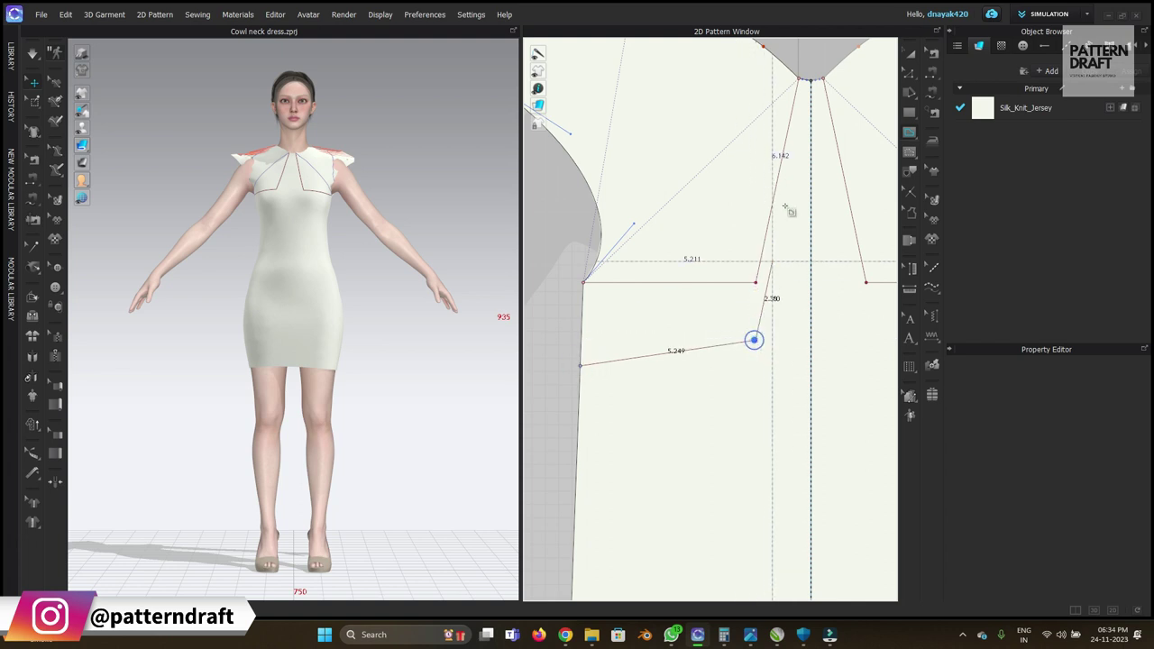
{"action": "left_click", "coordinate": [801, 80]}
{"action": "left_click", "coordinate": [771, 261]}
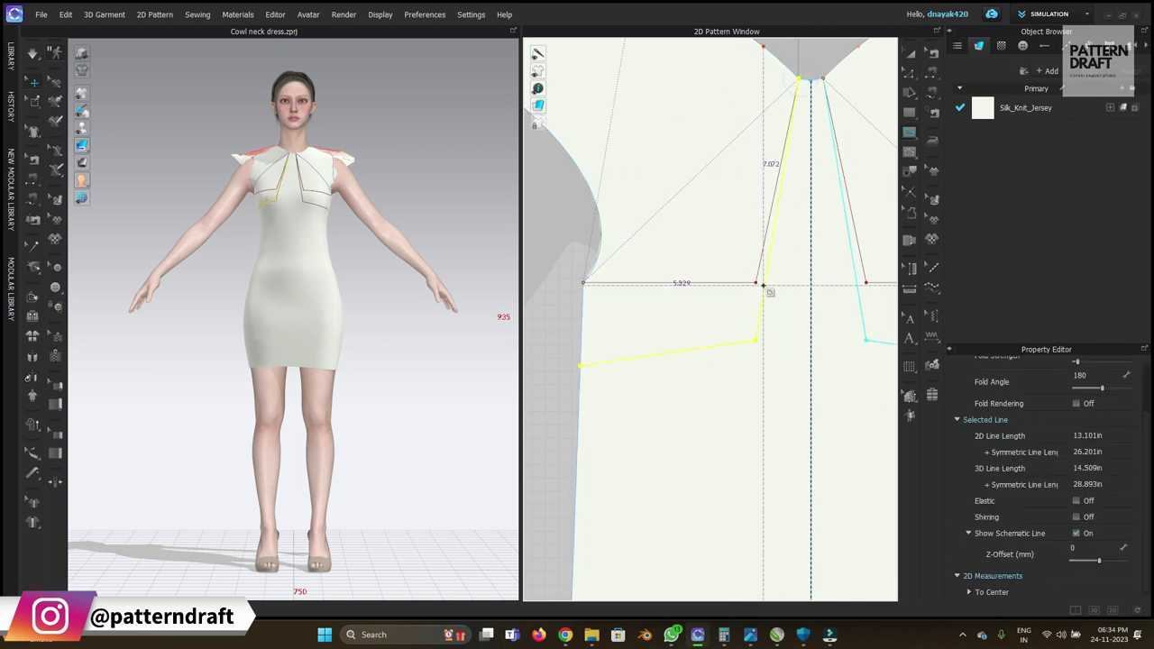
Delete the first internal polyline that starts at the underarm point of the front pattern.
{"action": "left_click", "coordinate": [746, 284]}
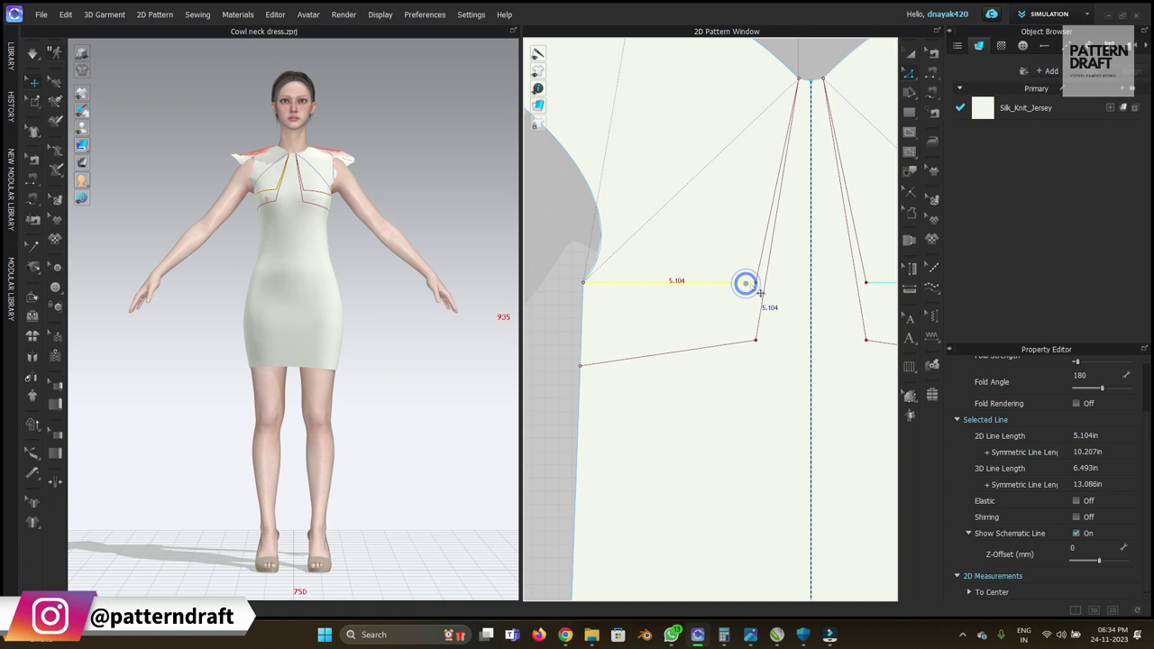
{"action": "key", "text": "Delete"}
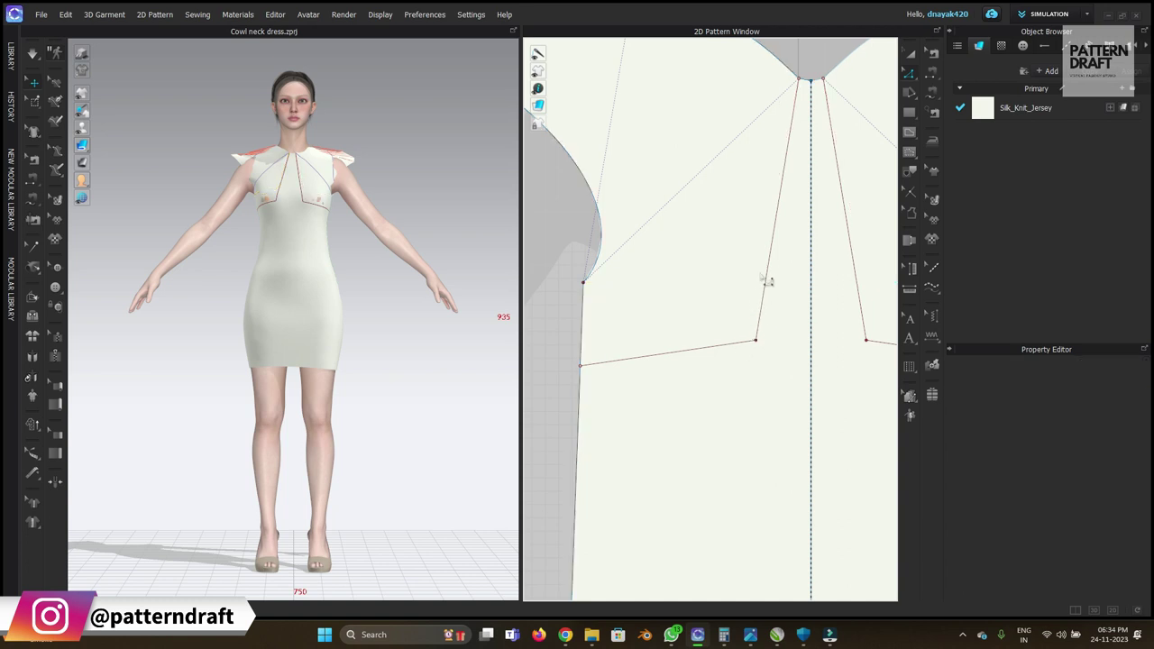
{"action": "right_click", "coordinate": [773, 233]}
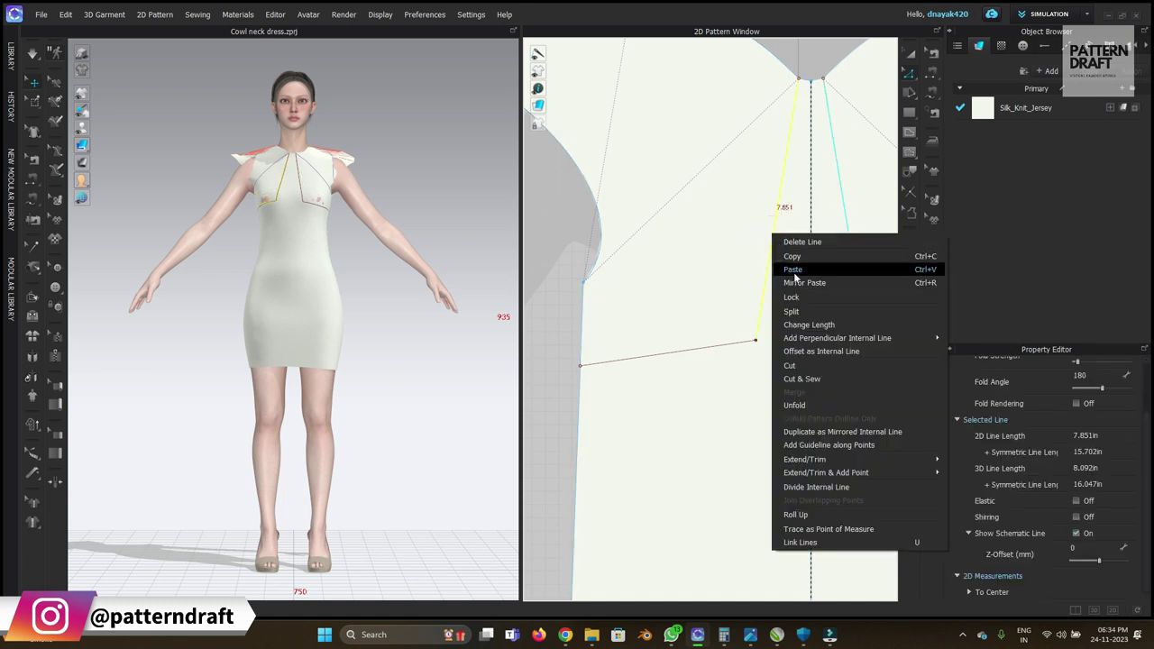
{"action": "left_click", "coordinate": [717, 232]}
Add point fullness to the front pattern again, pivoting at the side seam point below the underarm and spreading the neckline outward beside centre front.
{"action": "scroll", "coordinate": [658, 312], "scroll_direction": "down", "scroll_amount": 4}
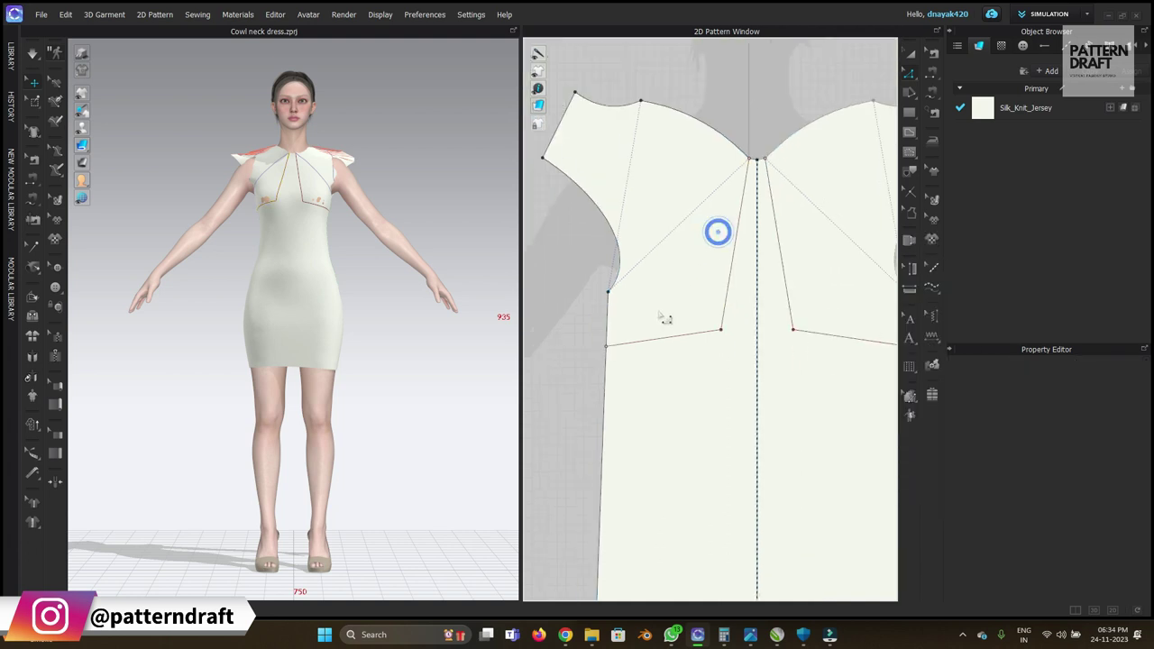
{"action": "left_click", "coordinate": [909, 93]}
{"action": "left_click", "coordinate": [606, 344]}
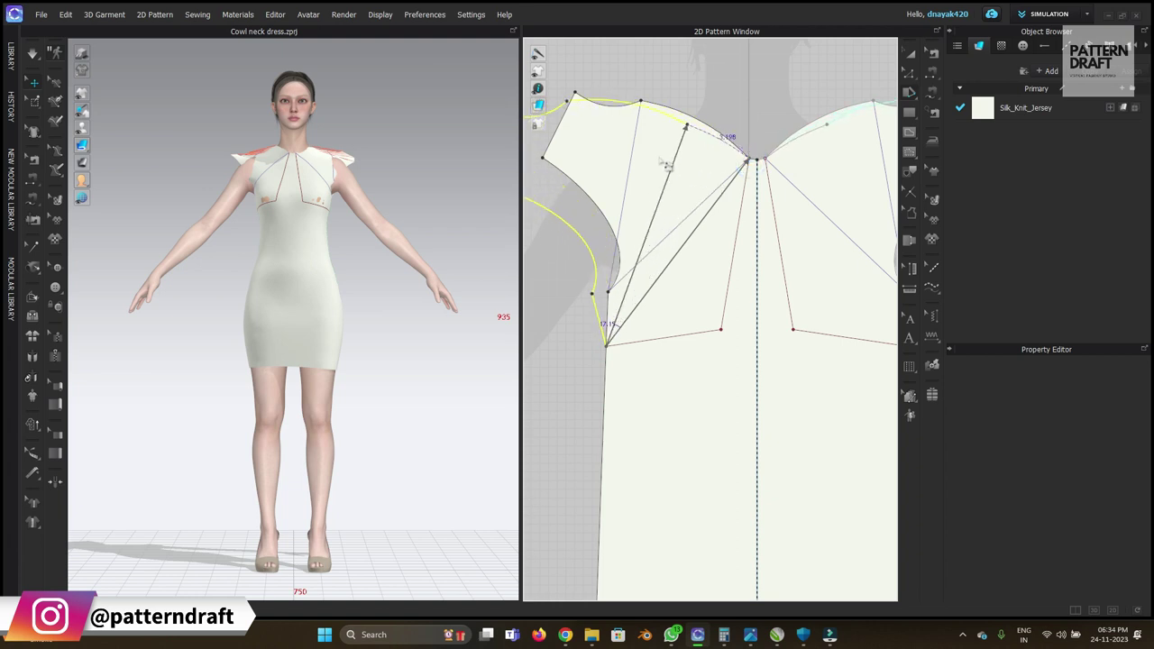
{"action": "scroll", "coordinate": [675, 171], "scroll_direction": "down", "scroll_amount": 3}
{"action": "scroll", "coordinate": [676, 185], "scroll_direction": "up", "scroll_amount": 3}
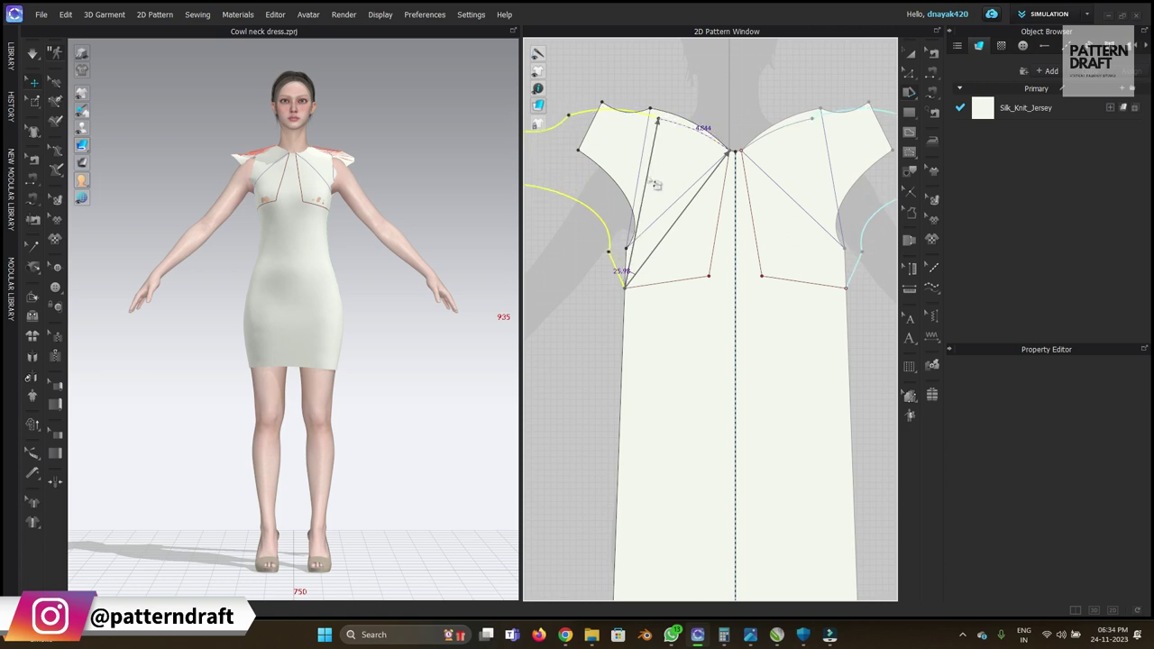
{"action": "left_click", "coordinate": [697, 261]}
Delete the intermediate points of the front neckline and raise its centre points level with the outer neck points to form a straight horizontal edge.
{"action": "scroll", "coordinate": [696, 261], "scroll_direction": "down", "scroll_amount": 5}
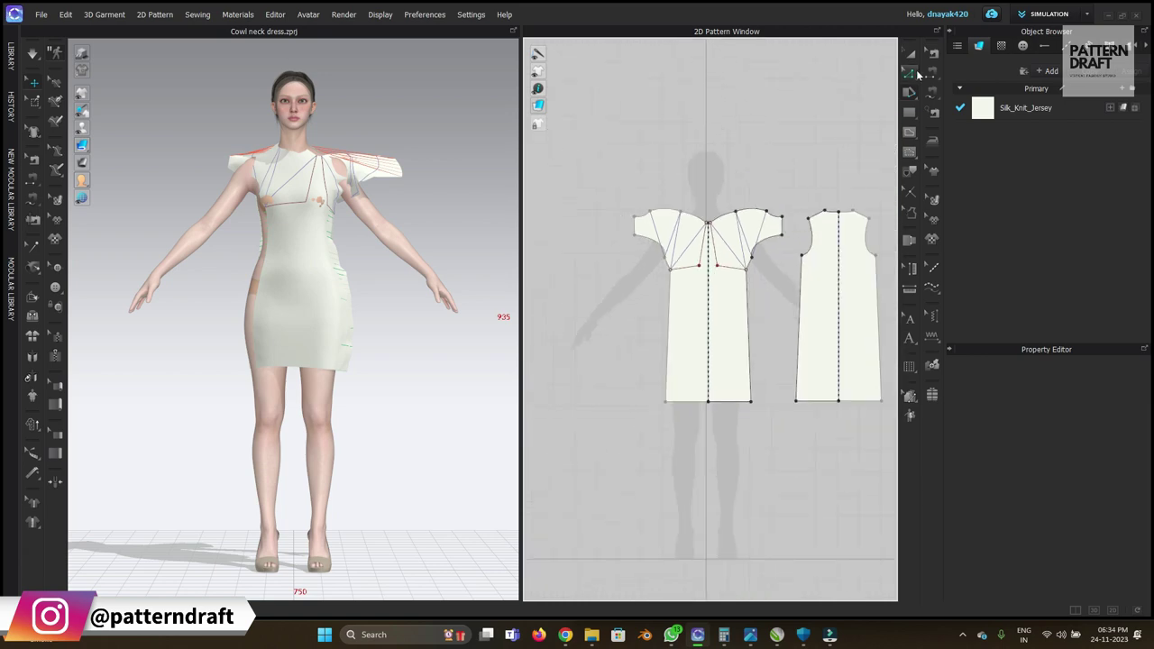
{"action": "scroll", "coordinate": [619, 225], "scroll_direction": "up", "scroll_amount": 5}
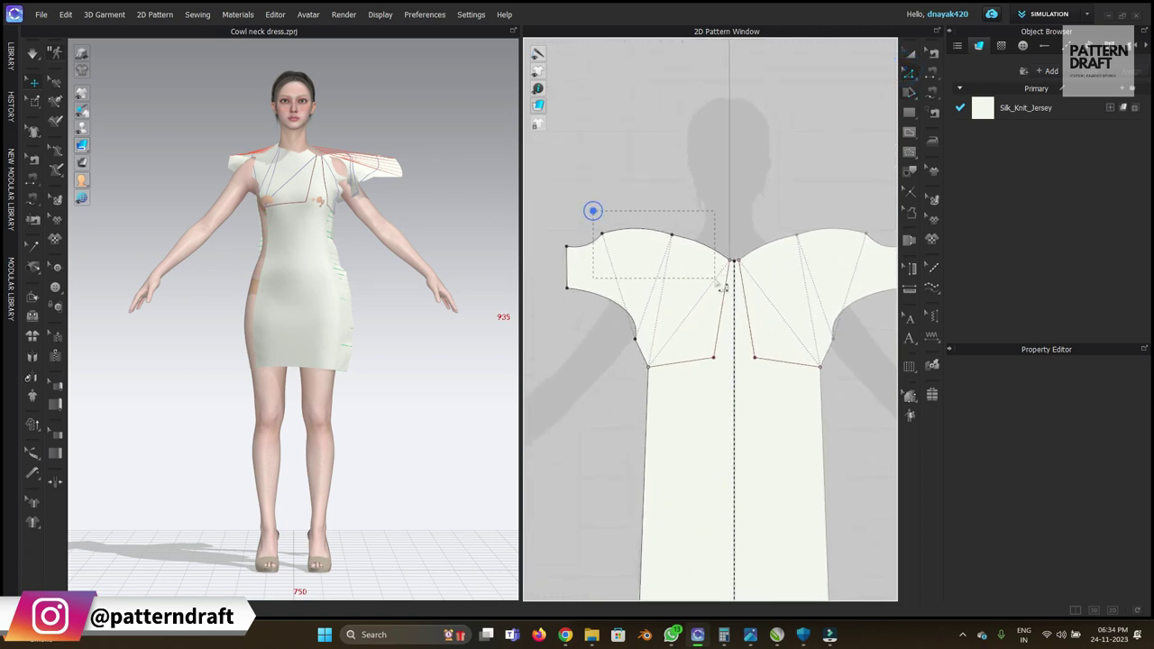
{"action": "left_click_drag", "start_coordinate": [592, 211], "coordinate": [594, 211]}
{"action": "key", "text": "Delete"}
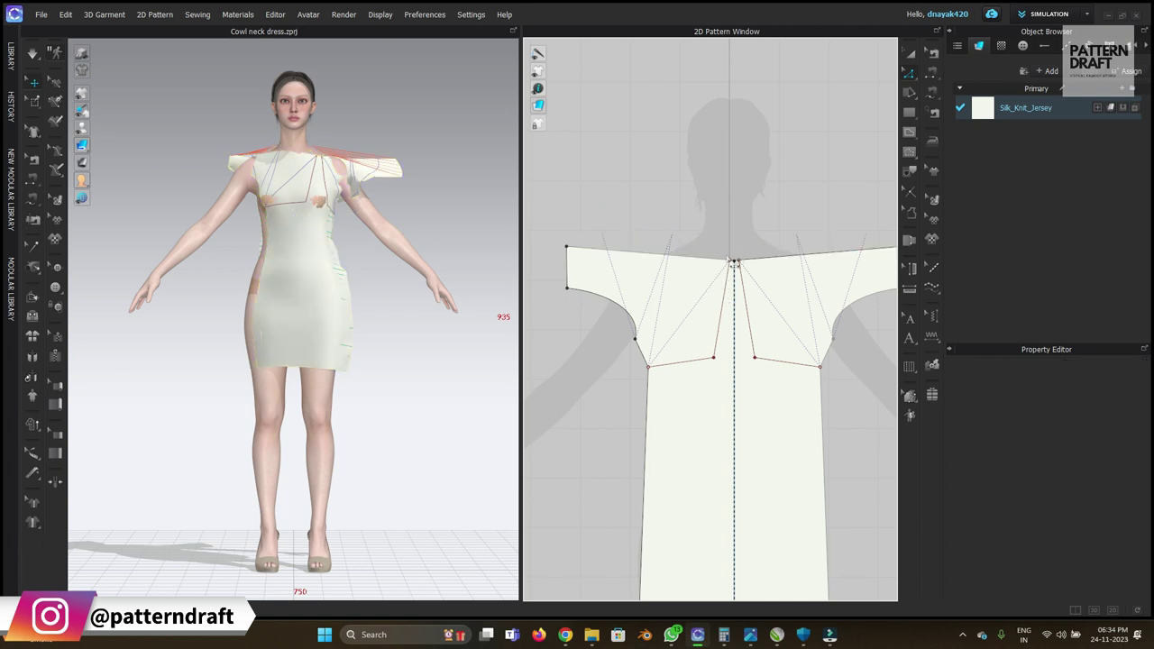
{"action": "mouse_move", "coordinate": [722, 232]}
{"action": "left_mouse_down"}
{"action": "mouse_move", "coordinate": [746, 280]}
{"action": "mouse_move", "coordinate": [736, 249]}
{"action": "left_mouse_up"}
{"action": "left_click", "coordinate": [739, 197]}
Delete the remaining internal guide polyline on the front pattern.
{"action": "left_click_drag", "start_coordinate": [686, 295], "coordinate": [719, 395]}
{"action": "left_click_drag", "start_coordinate": [689, 337], "coordinate": [726, 396]}
{"action": "left_click", "coordinate": [720, 180]}
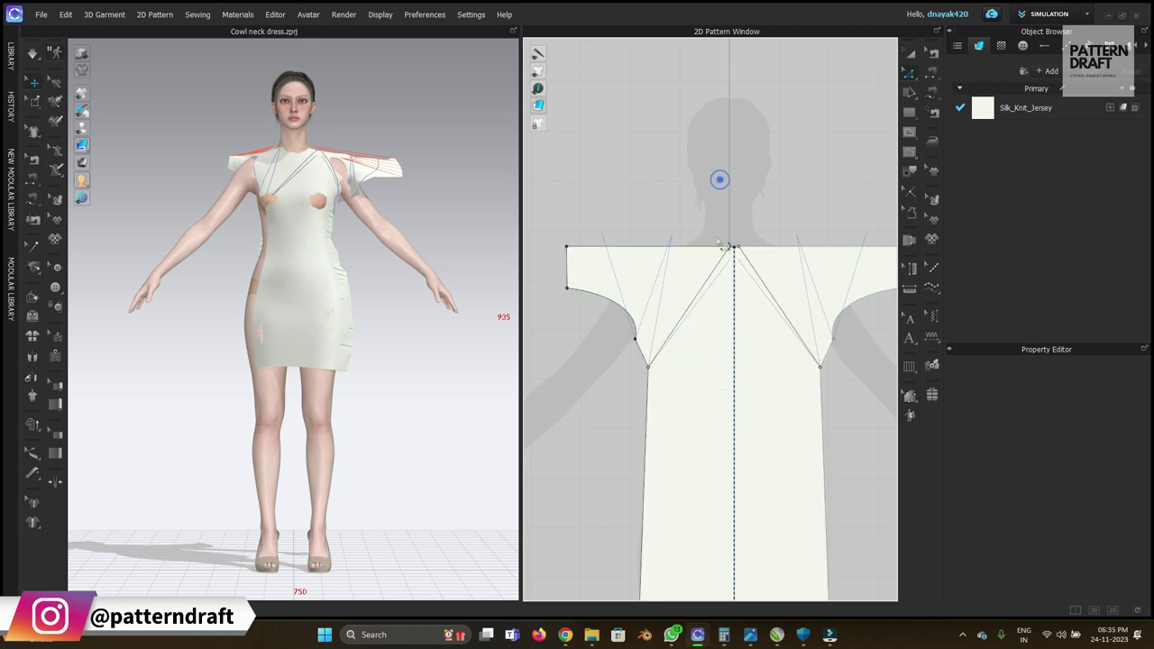
{"action": "left_click", "coordinate": [712, 278]}
{"action": "left_click", "coordinate": [727, 150]}
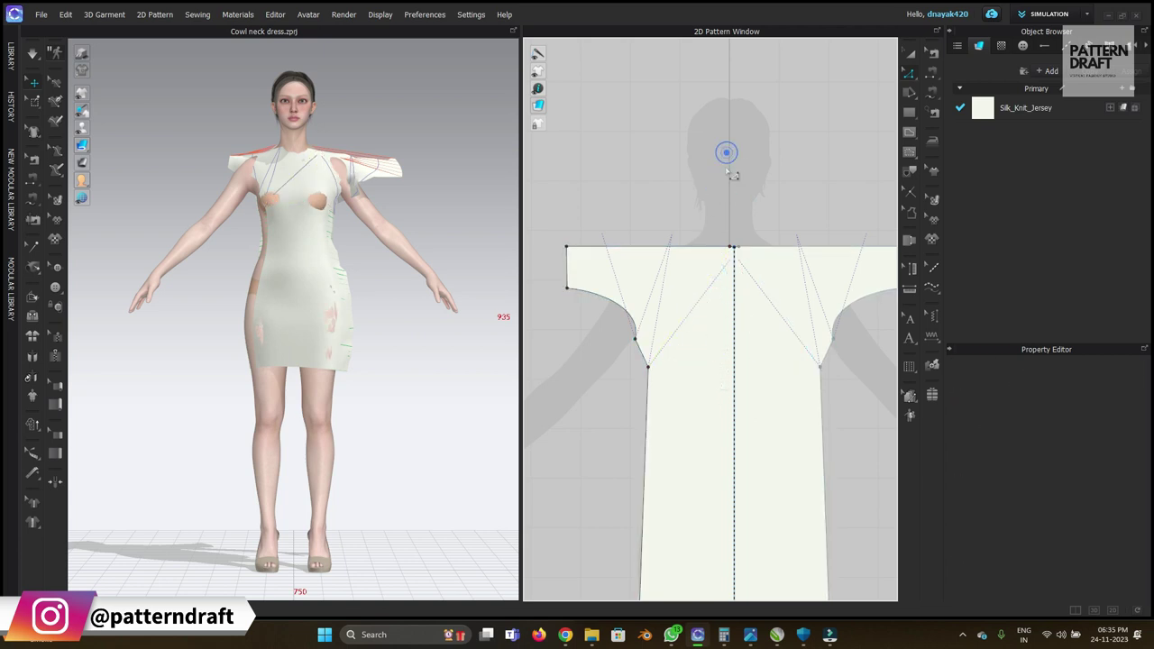
Examine the front and back pattern pieces and how they sit on the avatar before simulation.
{"action": "scroll", "coordinate": [727, 150], "scroll_direction": "down", "scroll_amount": 4}
{"action": "scroll", "coordinate": [811, 153], "scroll_direction": "down", "scroll_amount": 2}
{"action": "middle_click_drag", "start_coordinate": [887, 240], "coordinate": [675, 247]}
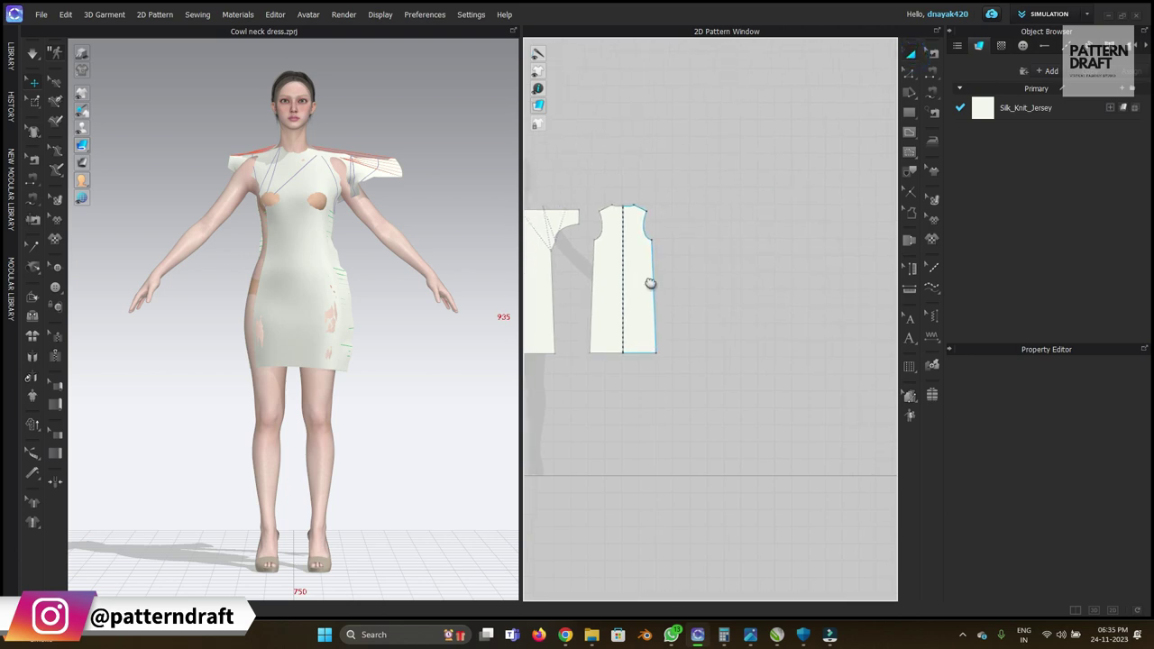
{"action": "middle_click_drag", "start_coordinate": [632, 283], "coordinate": [665, 280]}
{"action": "left_click", "coordinate": [663, 279]}
{"action": "right_click_drag", "start_coordinate": [417, 321], "coordinate": [476, 284]}
{"action": "scroll", "coordinate": [419, 310], "scroll_direction": "up", "scroll_amount": 2}
{"action": "scroll", "coordinate": [424, 307], "scroll_direction": "up", "scroll_amount": 2}
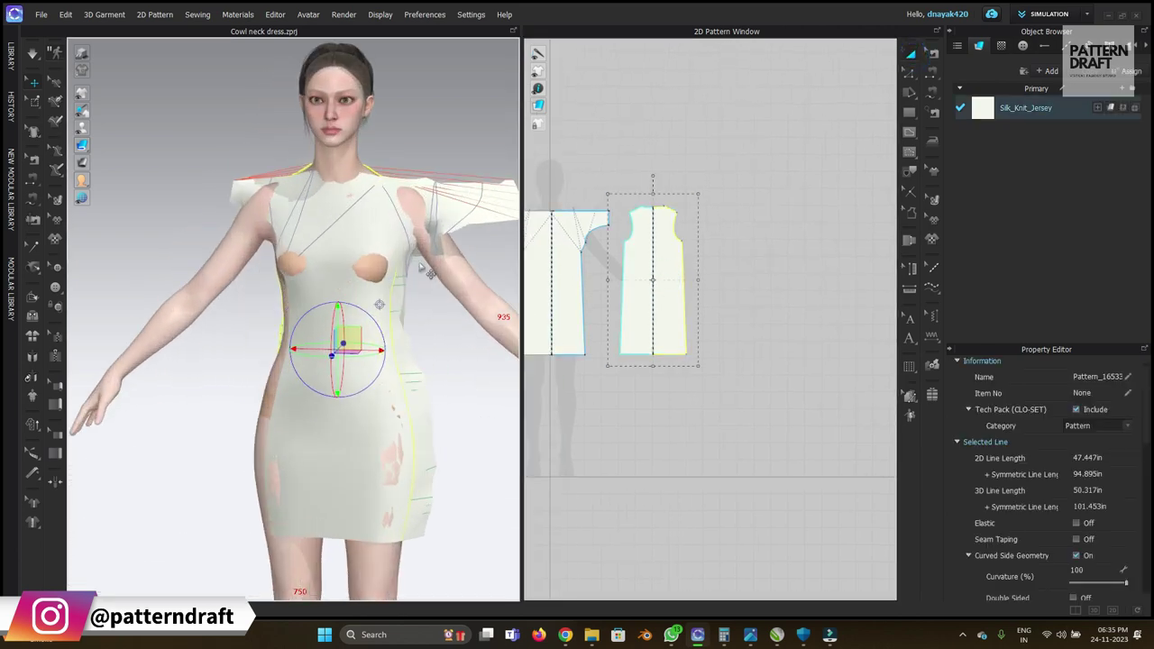
{"action": "scroll", "coordinate": [620, 291], "scroll_direction": "up", "scroll_amount": 2}
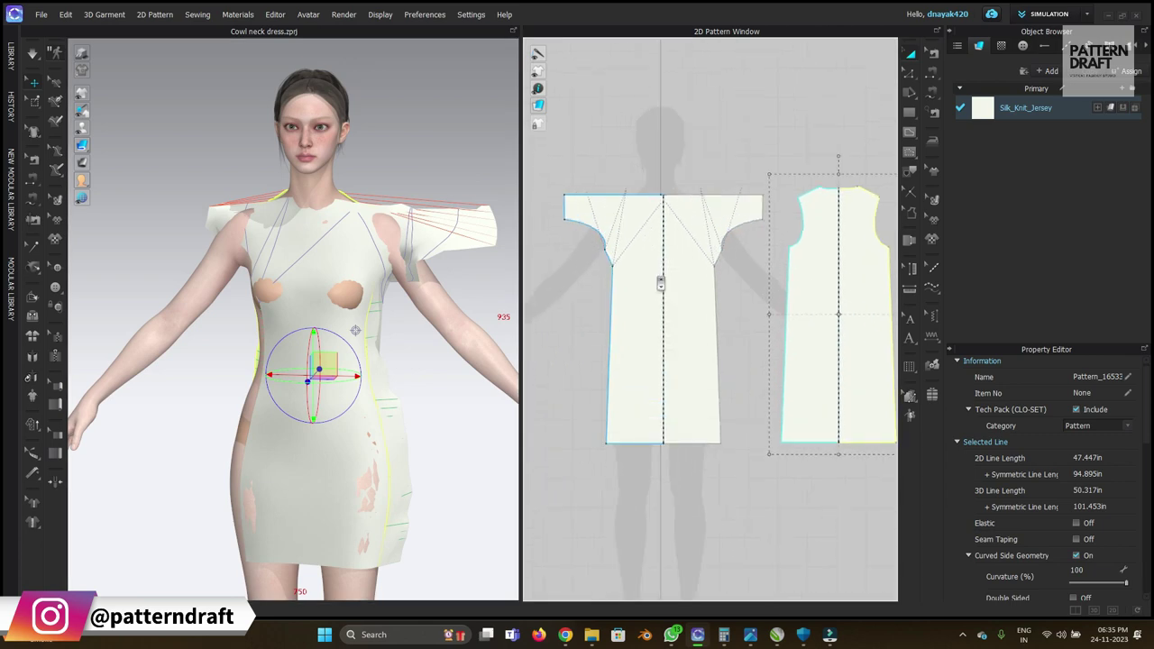
{"action": "left_click", "coordinate": [690, 161]}
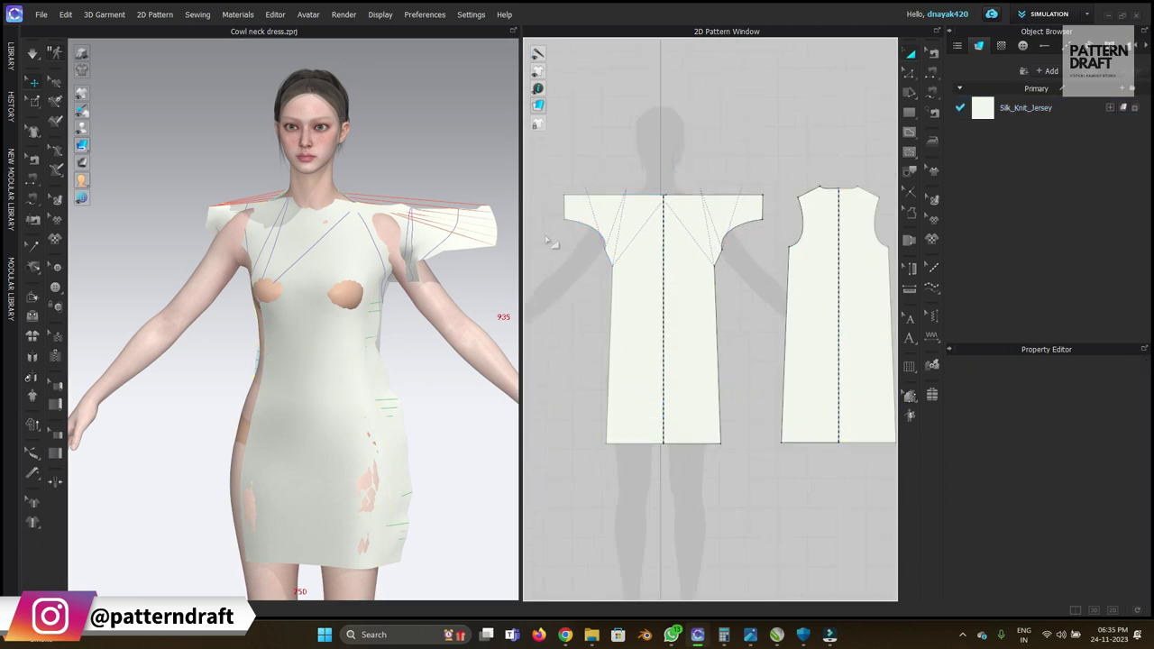
{"action": "mouse_move", "coordinate": [441, 320]}
{"action": "right_mouse_down"}
{"action": "mouse_move", "coordinate": [387, 325]}
{"action": "mouse_move", "coordinate": [451, 315]}
{"action": "right_mouse_up"}
{"action": "left_click", "coordinate": [633, 226]}
{"action": "key", "text": "2"}
{"action": "left_click", "coordinate": [664, 113]}
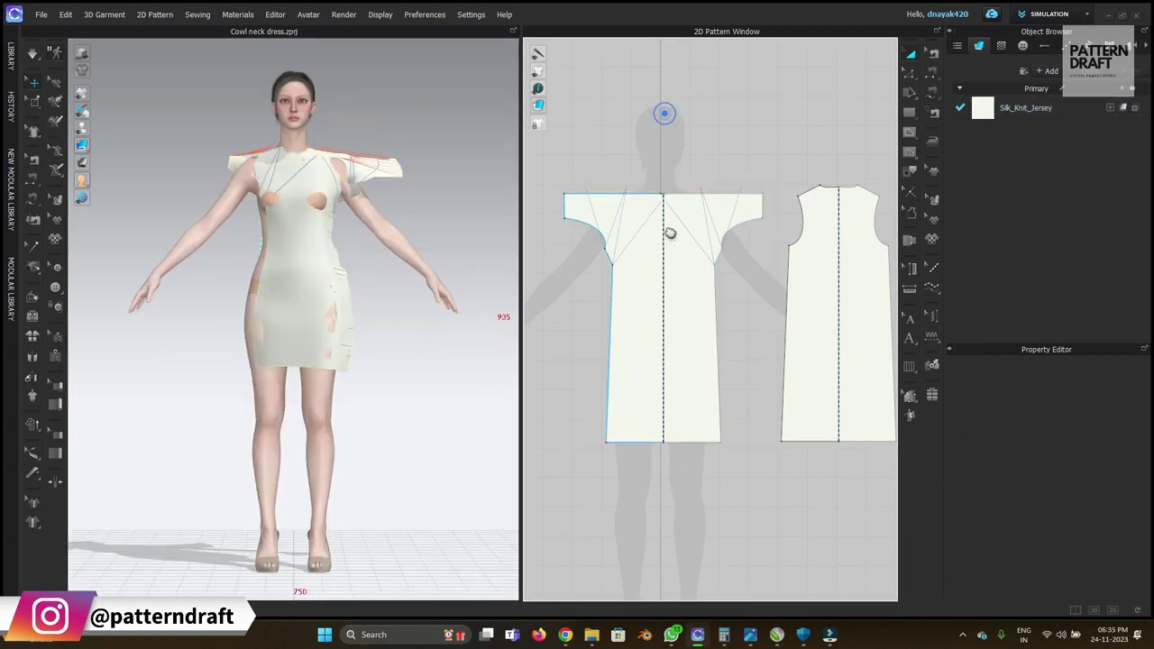
Raise the dipped centre front neckline point level with the edge and delete its neighbouring curve points to straighten the neckline.
{"action": "scroll", "coordinate": [660, 242], "scroll_direction": "up", "scroll_amount": 4}
{"action": "middle_click_drag", "start_coordinate": [664, 209], "coordinate": [681, 235]}
{"action": "scroll", "coordinate": [681, 230], "scroll_direction": "down", "scroll_amount": 1}
{"action": "scroll", "coordinate": [689, 191], "scroll_direction": "up", "scroll_amount": 6}
{"action": "scroll", "coordinate": [771, 207], "scroll_direction": "up", "scroll_amount": 2}
{"action": "middle_click_drag", "start_coordinate": [793, 213], "coordinate": [721, 233]}
{"action": "key", "text": "c"}
{"action": "scroll", "coordinate": [757, 175], "scroll_direction": "up", "scroll_amount": 3}
{"action": "left_click_drag", "start_coordinate": [780, 220], "coordinate": [789, 217]}
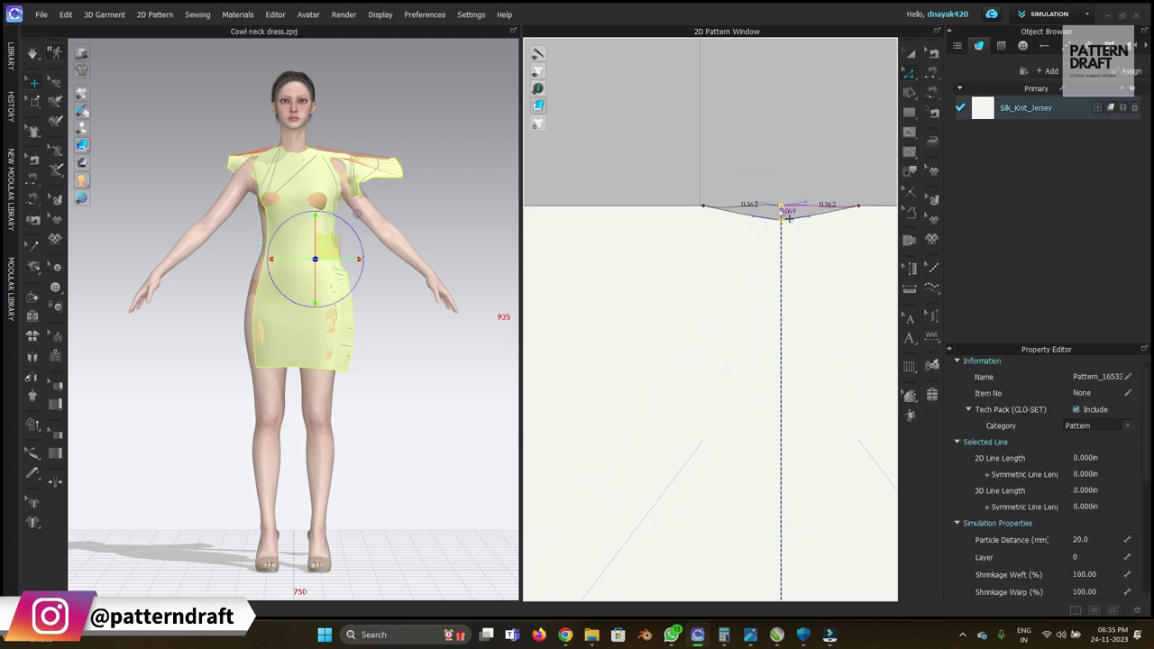
{"action": "left_click", "coordinate": [778, 175]}
{"action": "left_click", "coordinate": [685, 178]}
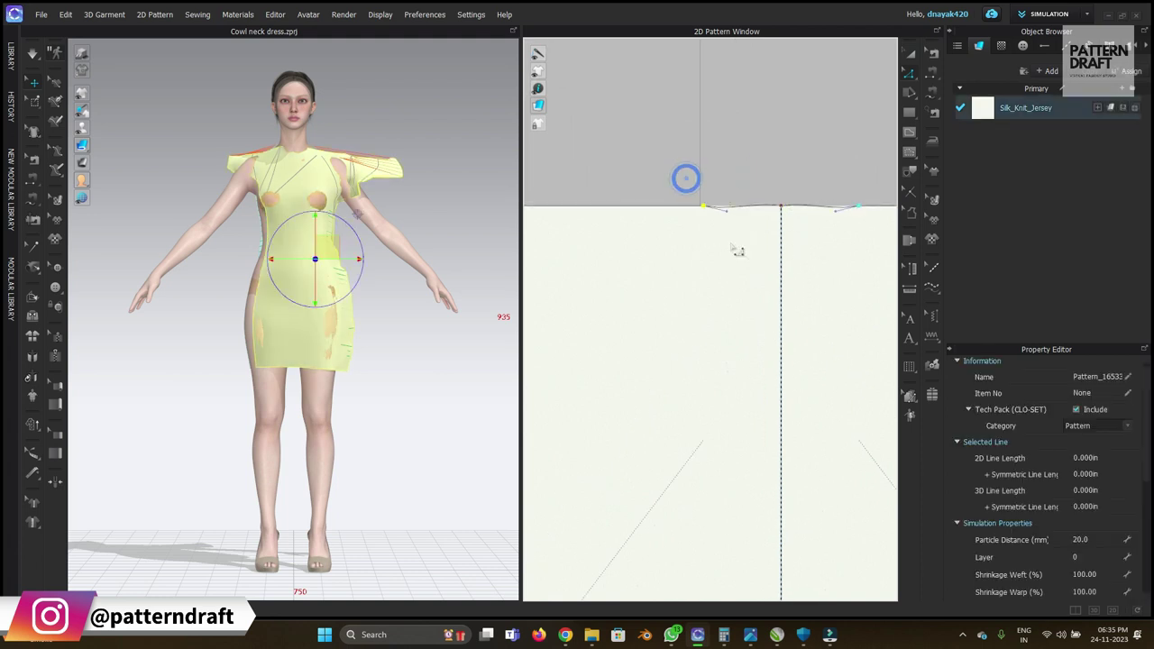
{"action": "key", "text": "Escape"}
Simulate the dress on the avatar and pull the front neckline down and forward into a drape.
{"action": "scroll", "coordinate": [737, 251], "scroll_direction": "down", "scroll_amount": 5}
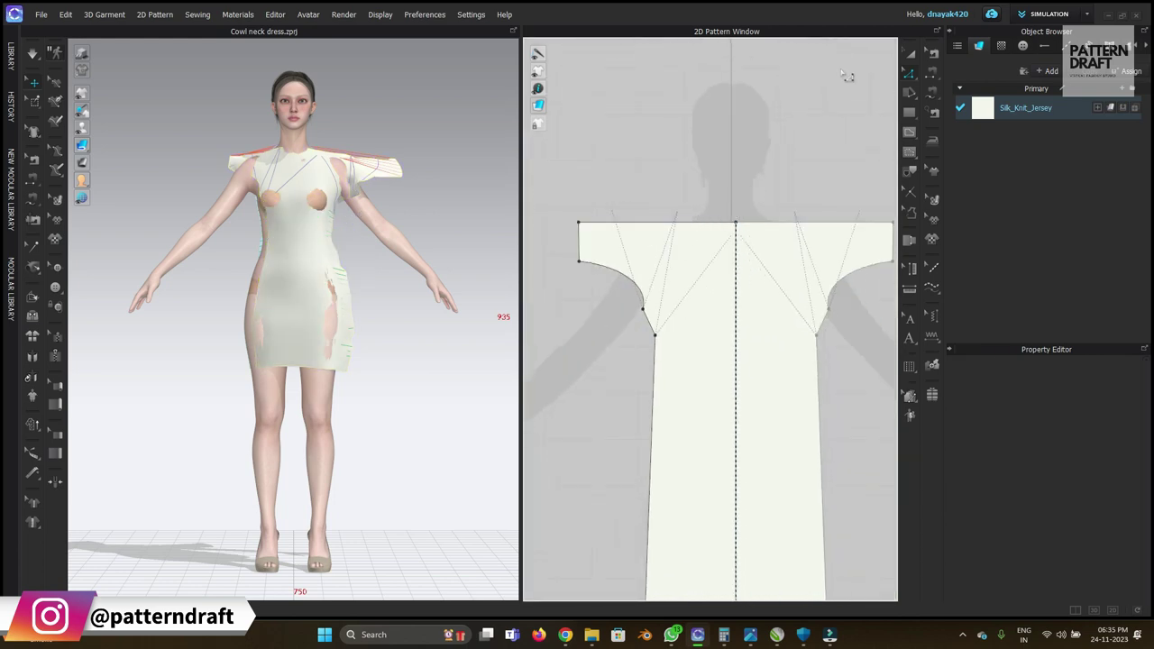
{"action": "left_click", "coordinate": [905, 58]}
{"action": "key", "text": "space"}
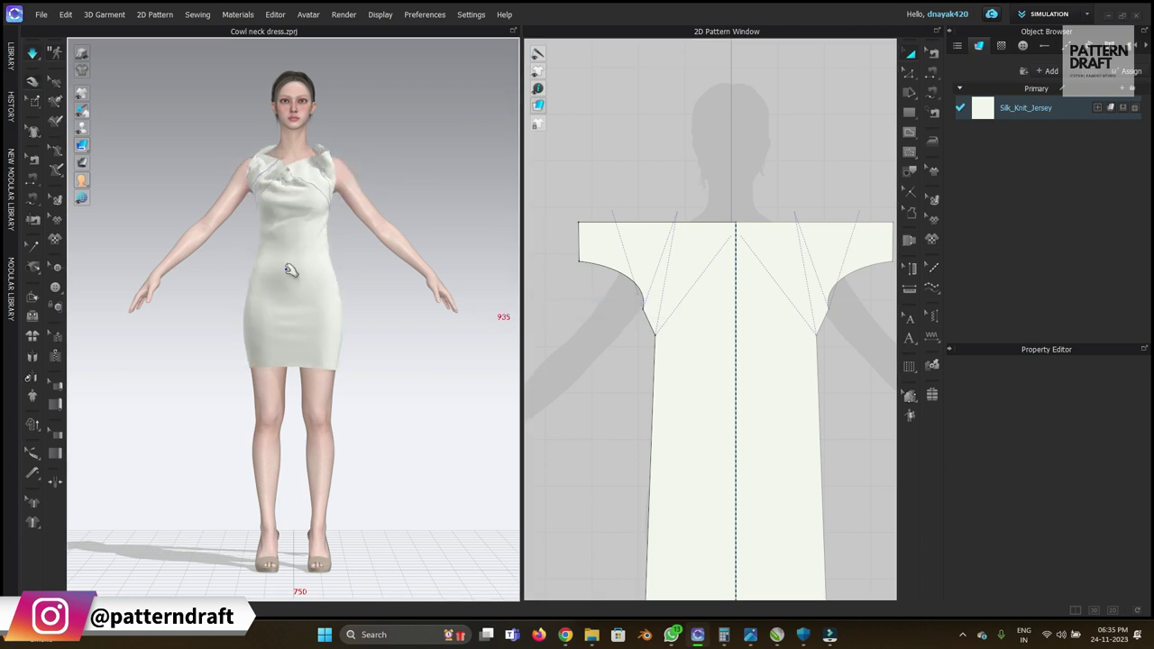
{"action": "right_click_drag", "start_coordinate": [273, 269], "coordinate": [343, 268]}
{"action": "left_click", "coordinate": [302, 194]}
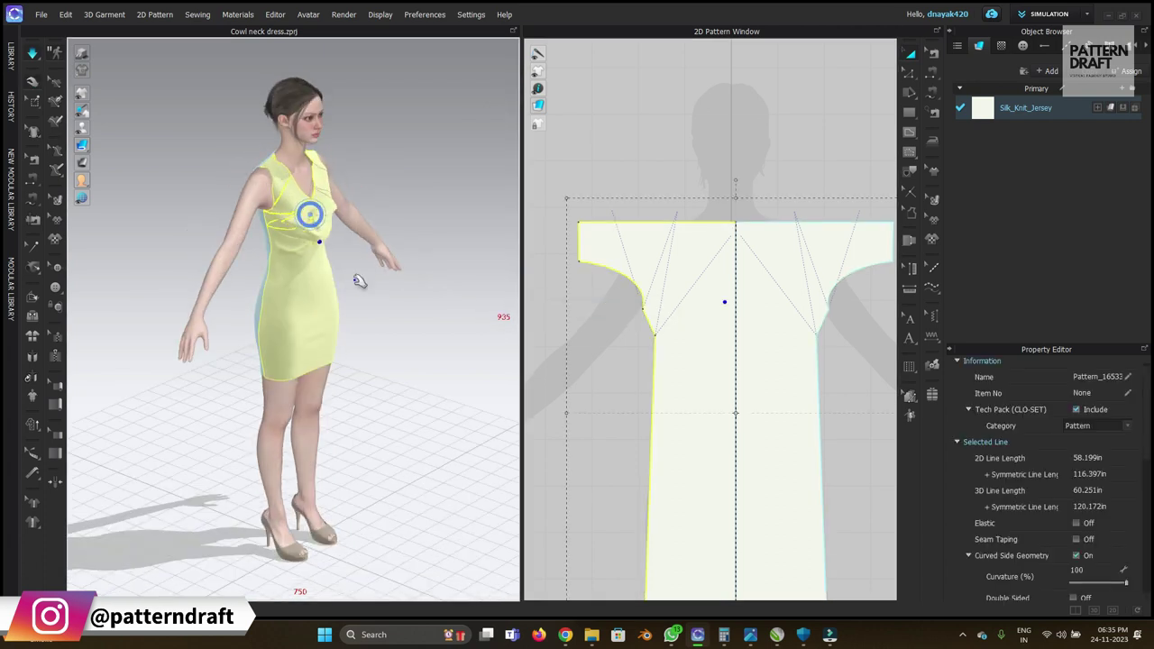
{"action": "left_click_drag", "start_coordinate": [318, 214], "coordinate": [360, 294]}
{"action": "right_click_drag", "start_coordinate": [352, 288], "coordinate": [309, 277]}
{"action": "key", "text": "space"}
{"action": "left_click", "coordinate": [408, 287]}
Resume the simulation, pull the neckline drape outward from the chest, and inspect its depth from above.
{"action": "scroll", "coordinate": [653, 274], "scroll_direction": "down", "scroll_amount": 4}
{"action": "scroll", "coordinate": [693, 244], "scroll_direction": "up", "scroll_amount": 5}
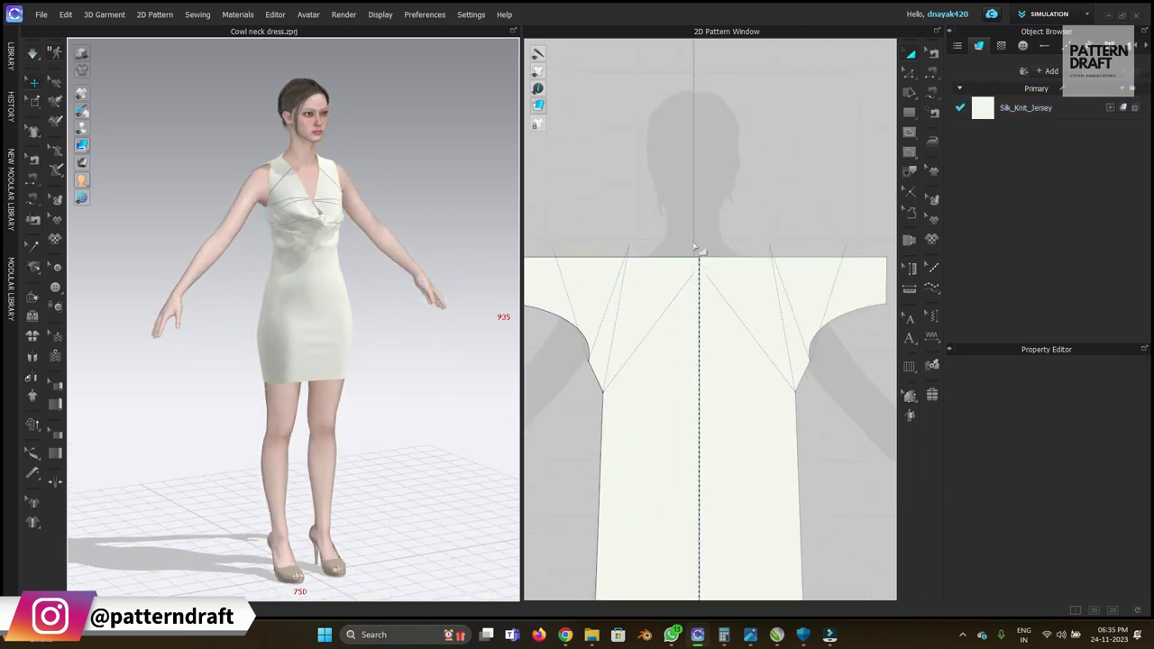
{"action": "right_click_drag", "start_coordinate": [394, 248], "coordinate": [442, 268]}
{"action": "scroll", "coordinate": [322, 225], "scroll_direction": "up", "scroll_amount": 4}
{"action": "right_click_drag", "start_coordinate": [322, 226], "coordinate": [326, 248]}
{"action": "key", "text": "space"}
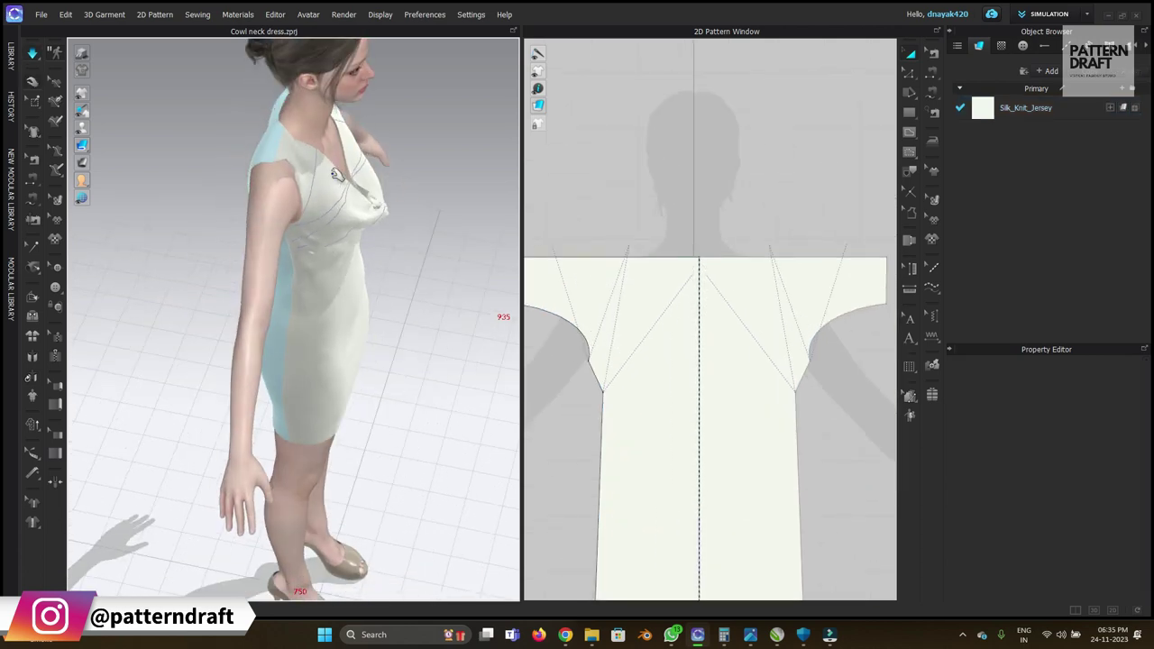
{"action": "left_click_drag", "start_coordinate": [333, 173], "coordinate": [506, 186]}
{"action": "left_click", "coordinate": [716, 183]}
{"action": "scroll", "coordinate": [716, 183], "scroll_direction": "down", "scroll_amount": 3}
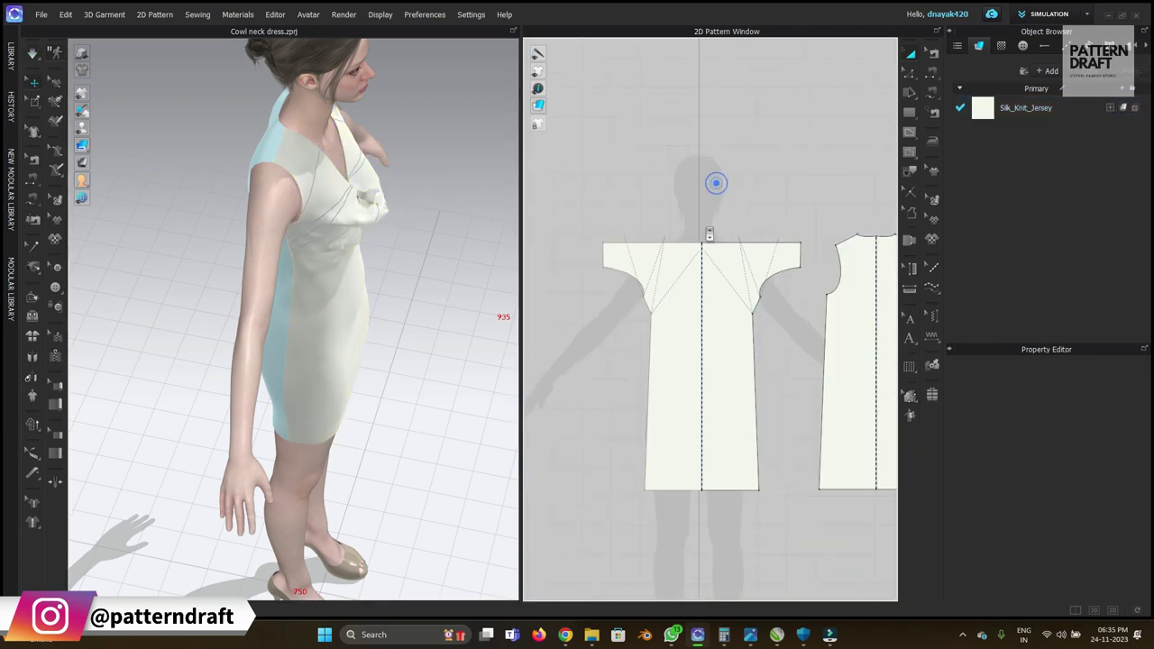
{"action": "right_click_drag", "start_coordinate": [298, 270], "coordinate": [153, 225]}
{"action": "right_click_drag", "start_coordinate": [335, 293], "coordinate": [322, 251]}
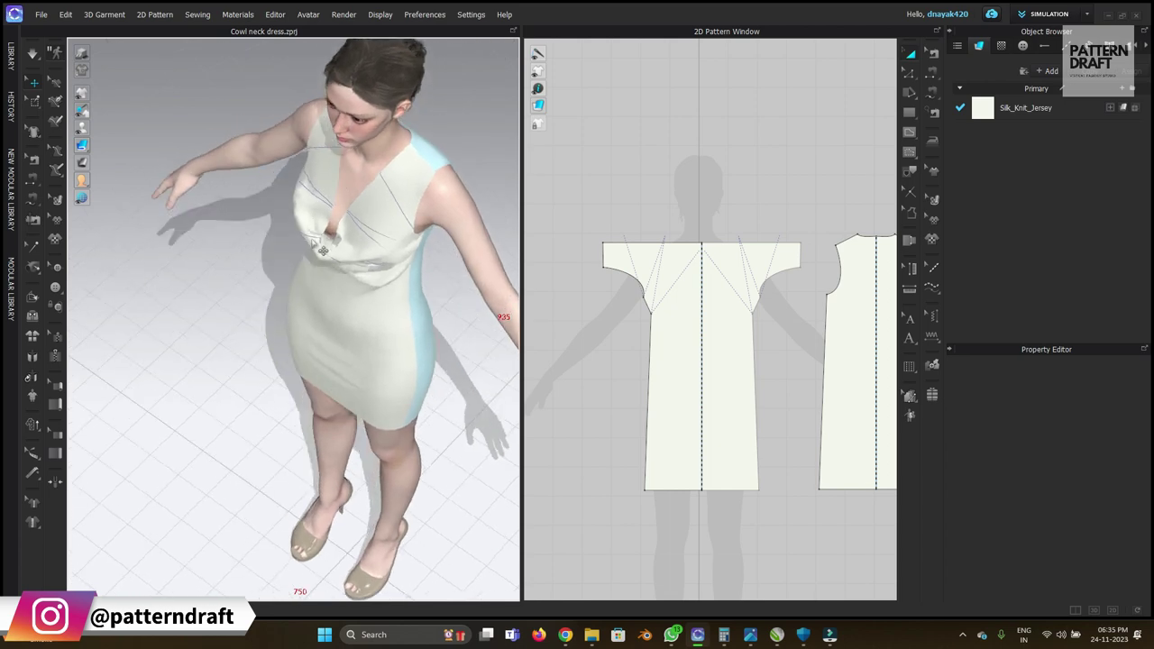
Extend the front neckline by 3 in using Offset Pattern Outline, creating an internal line at the original edge.
{"action": "right_click", "coordinate": [672, 242]}
{"action": "left_click", "coordinate": [632, 190]}
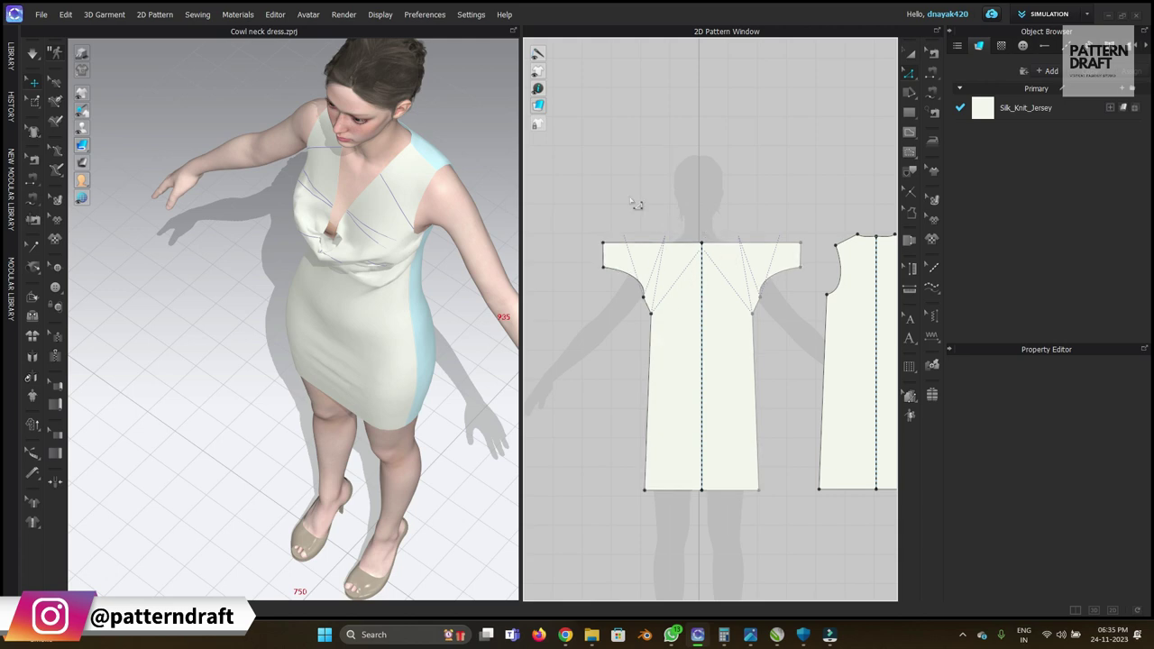
{"action": "right_click", "coordinate": [676, 244]}
{"action": "left_click", "coordinate": [727, 376]}
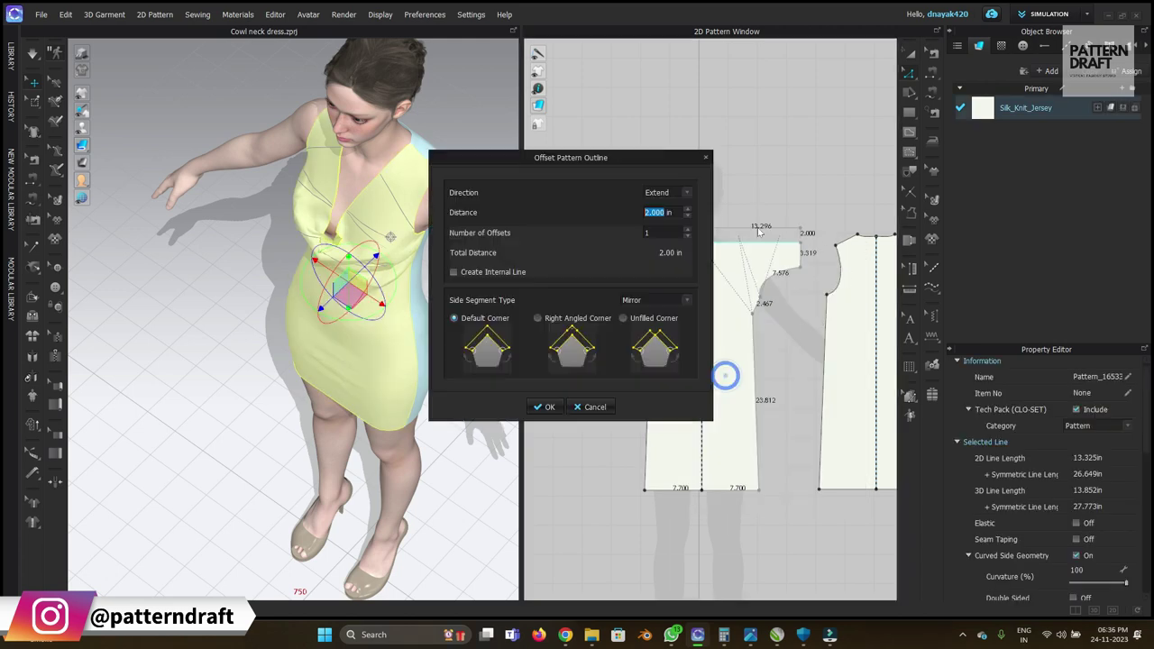
{"action": "left_click_drag", "start_coordinate": [629, 157], "coordinate": [1037, 127]}
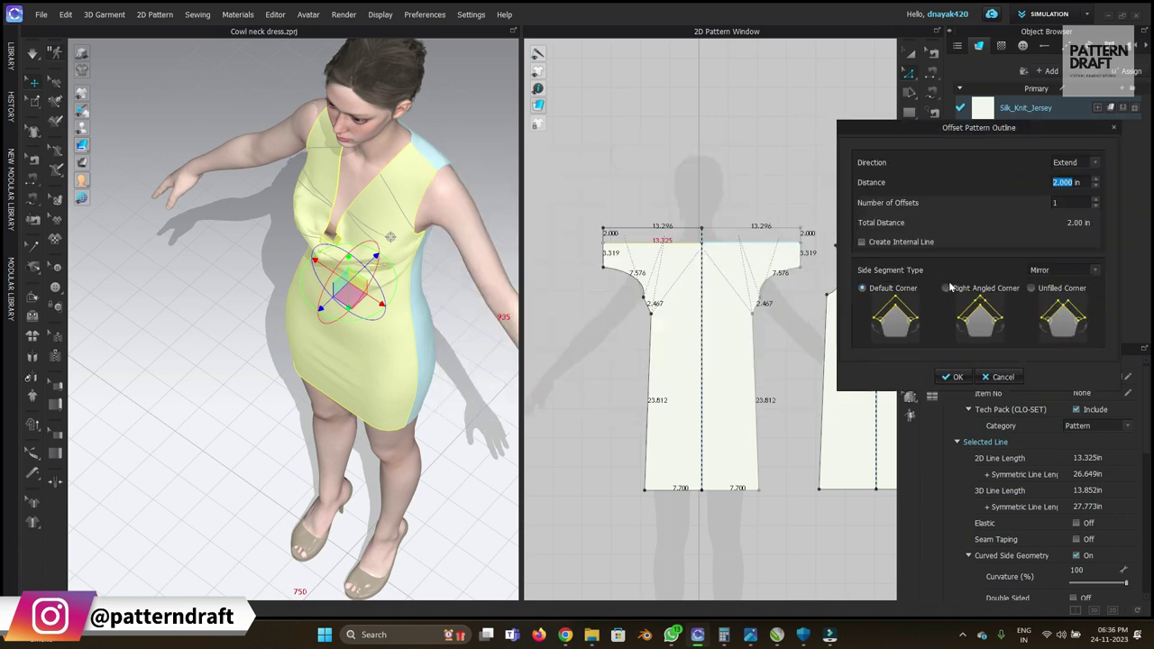
{"action": "type", "text": "3"}
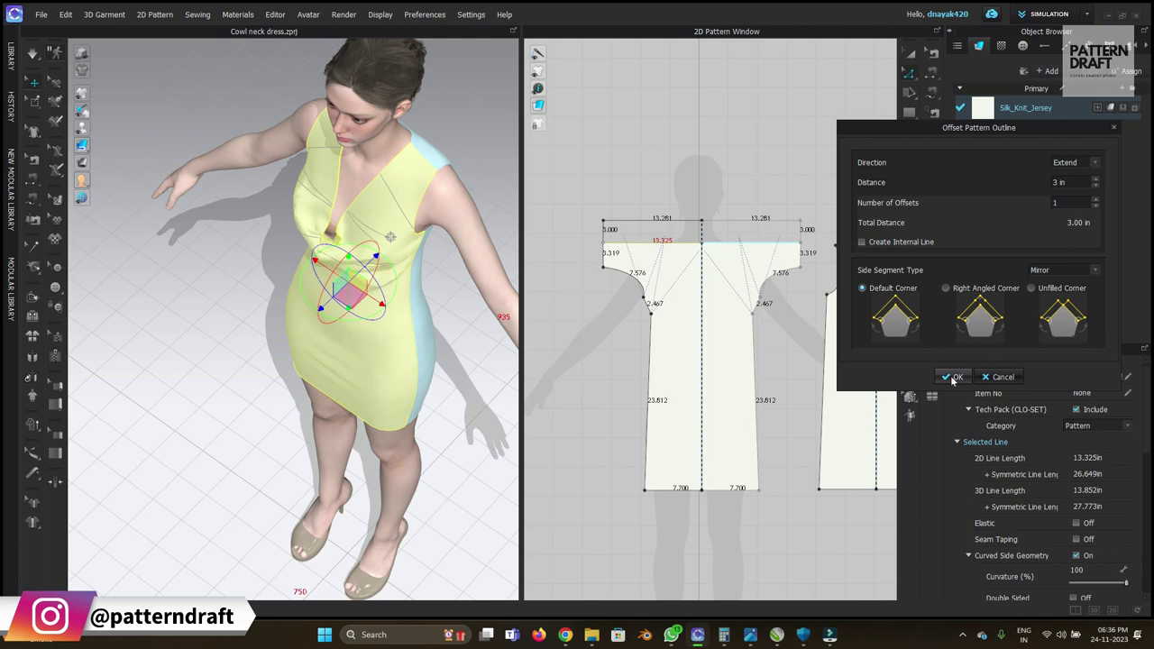
{"action": "left_click", "coordinate": [882, 243]}
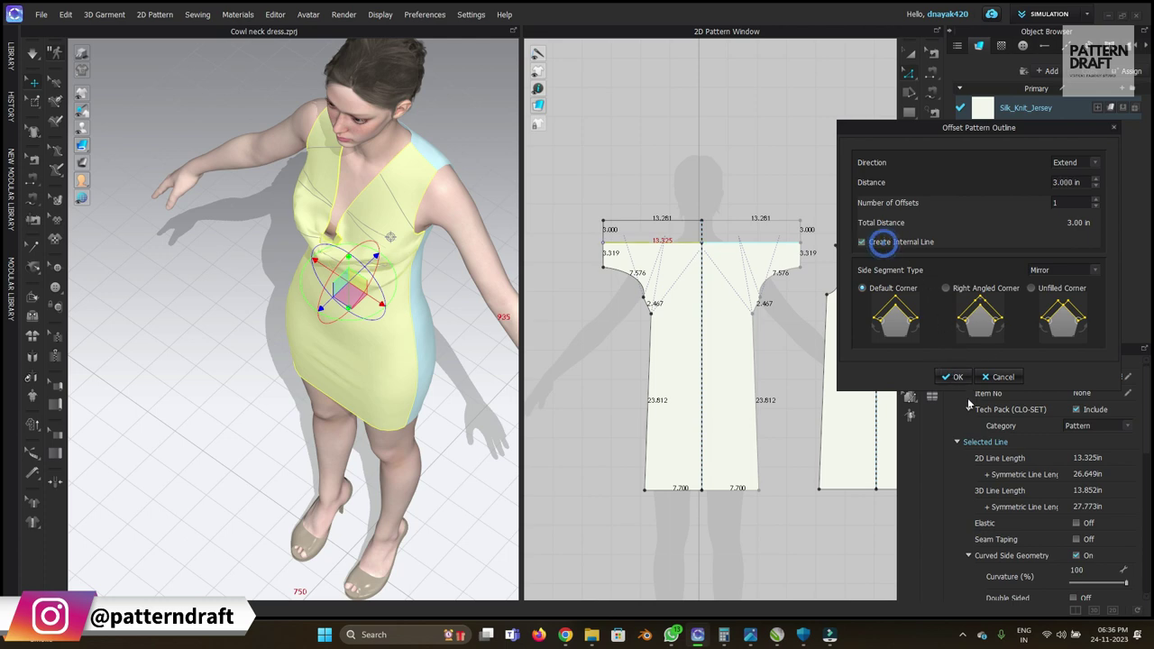
{"action": "key", "text": "Return"}
{"action": "left_click", "coordinate": [753, 132]}
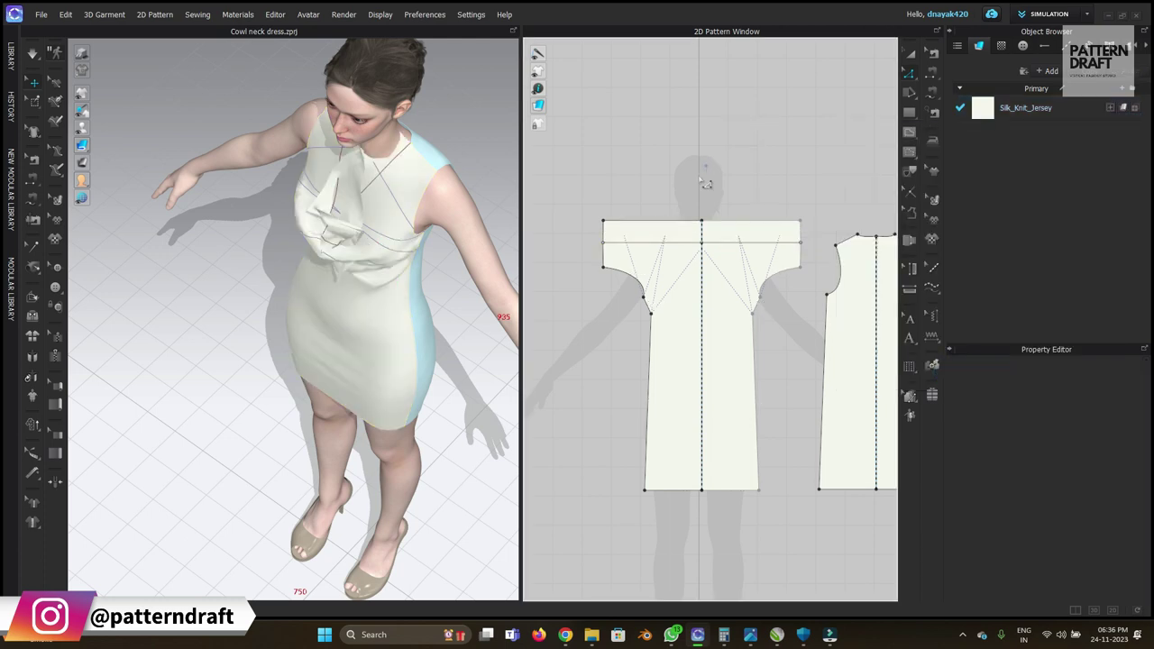
Set the fold angle of the front neckline's internal line to 0 and strengthen the front pattern.
{"action": "left_click", "coordinate": [641, 243]}
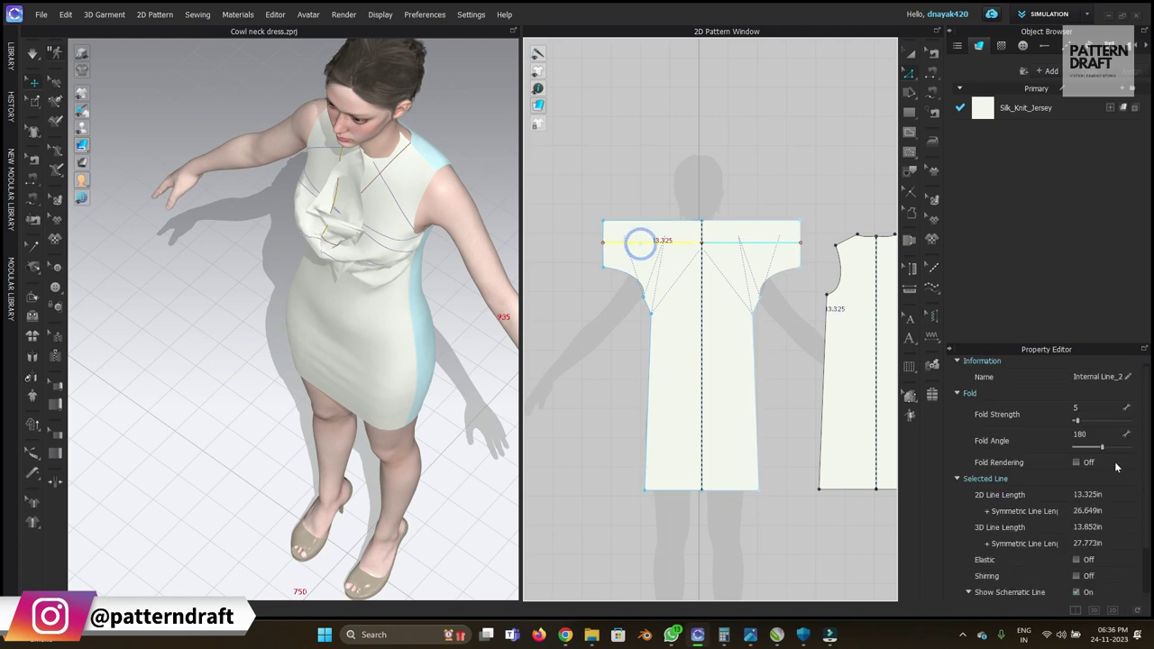
{"action": "left_click_drag", "start_coordinate": [1102, 448], "coordinate": [1118, 450]}
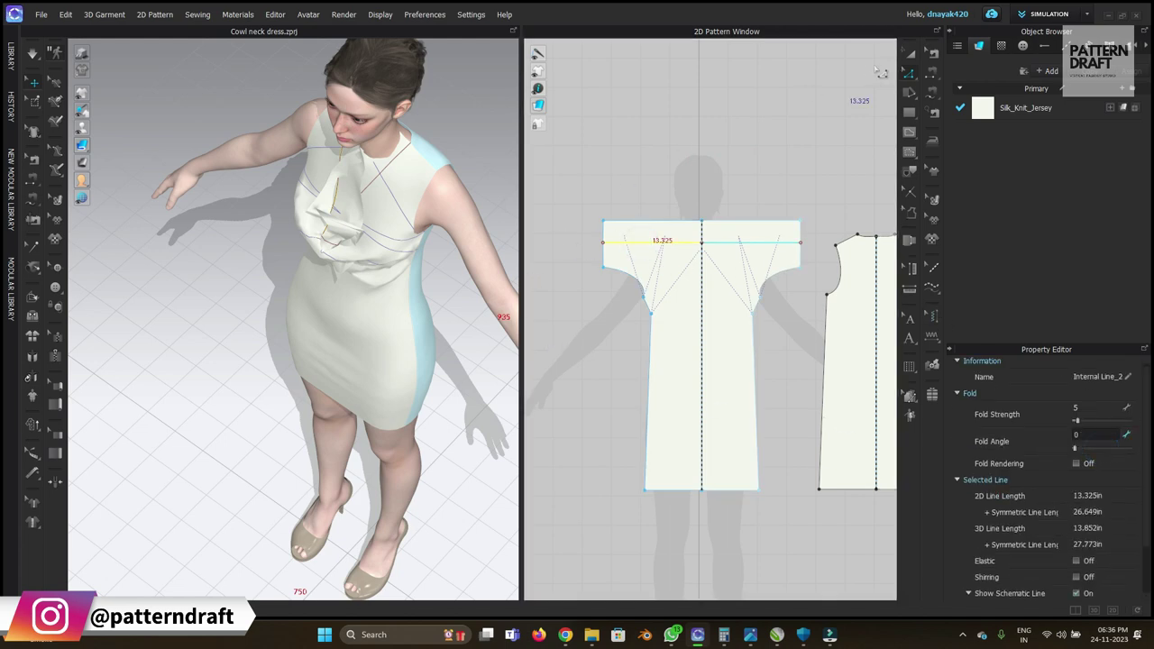
{"action": "left_click", "coordinate": [911, 54]}
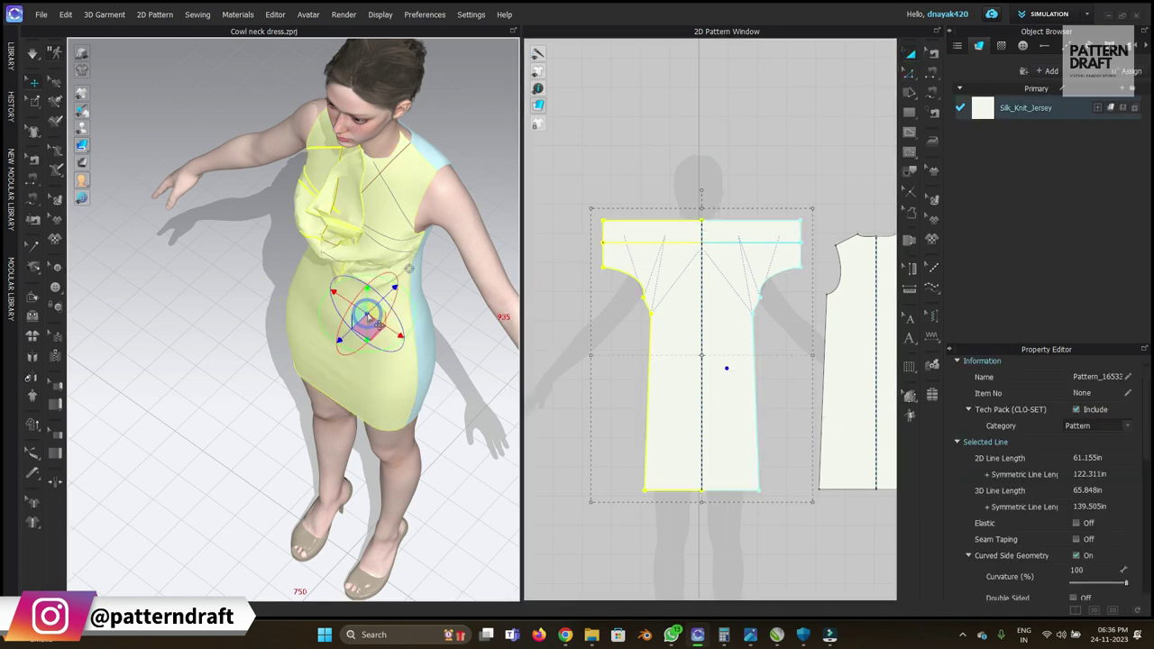
{"action": "key", "text": "ctrl+h"}
Simulate the dress and pull the extended neckline facing up and outward from the chest into an open cowl.
{"action": "key", "text": "space"}
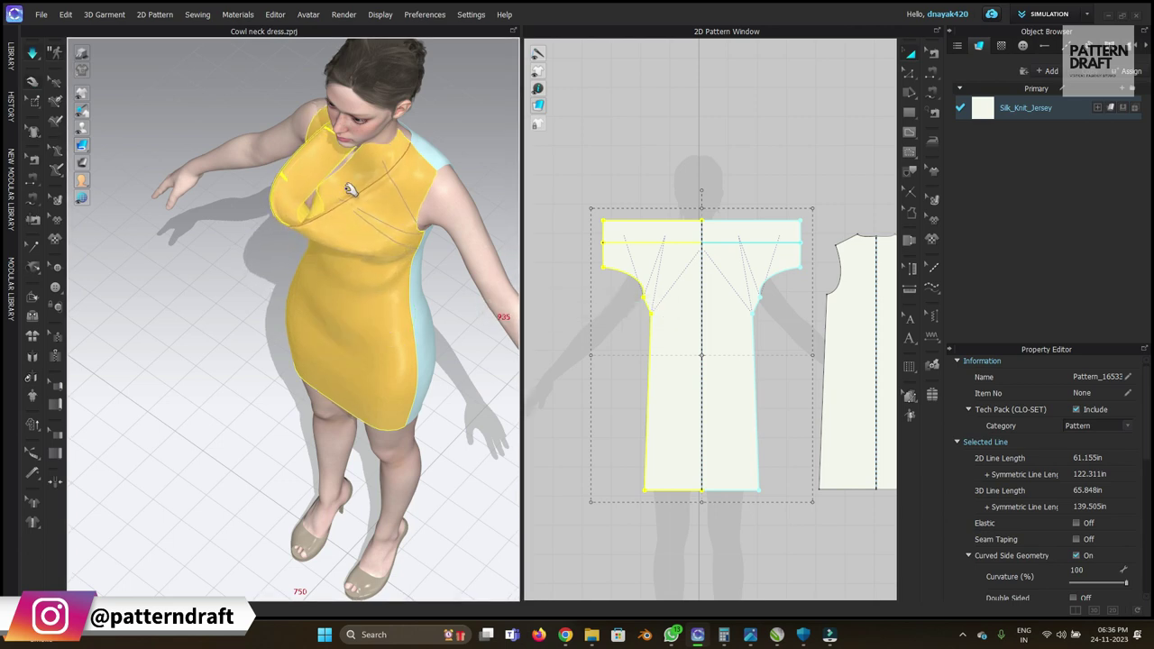
{"action": "left_click_drag", "start_coordinate": [322, 213], "coordinate": [413, 146]}
{"action": "left_click_drag", "start_coordinate": [398, 185], "coordinate": [438, 156]}
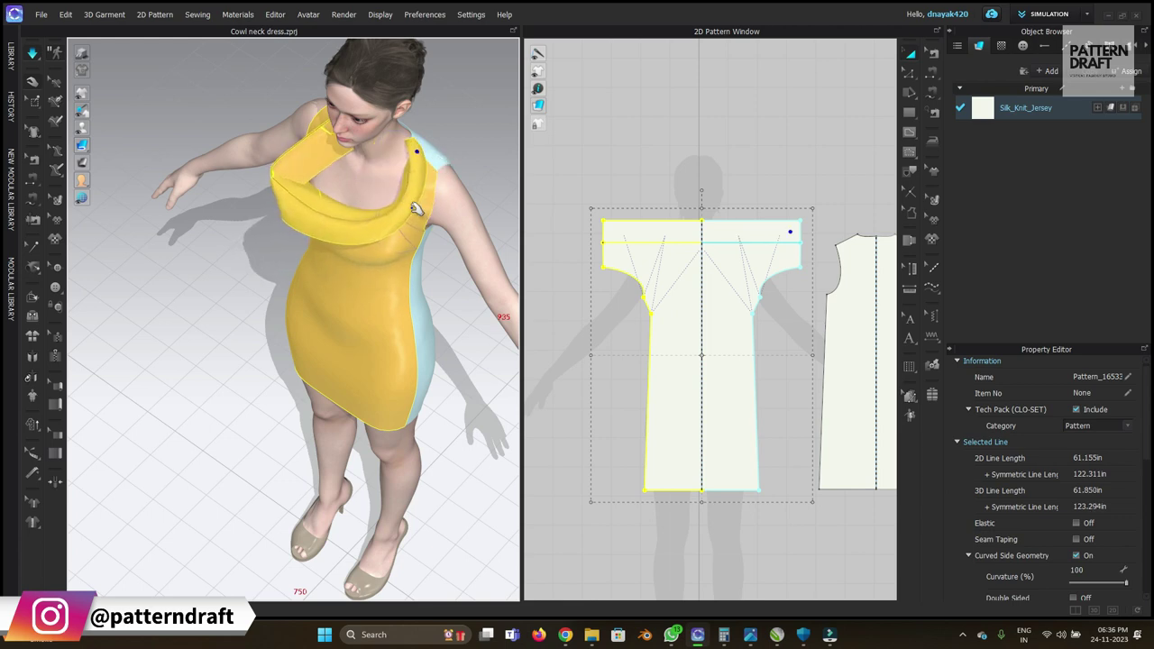
{"action": "right_click_drag", "start_coordinate": [418, 206], "coordinate": [386, 193]}
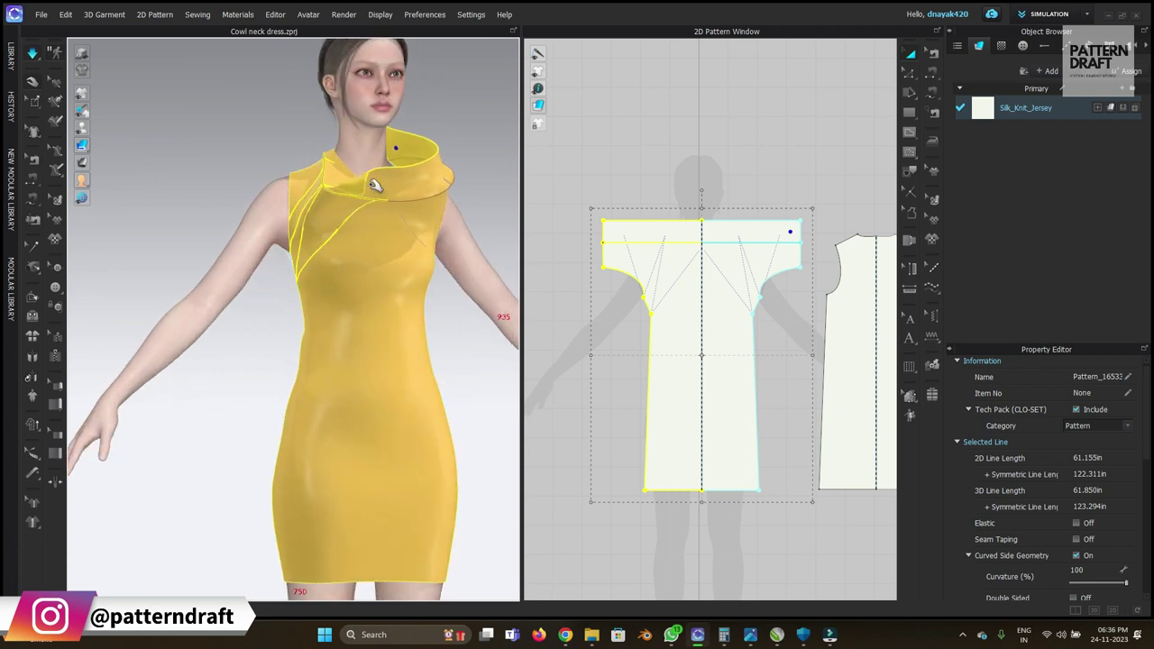
{"action": "key", "text": "space"}
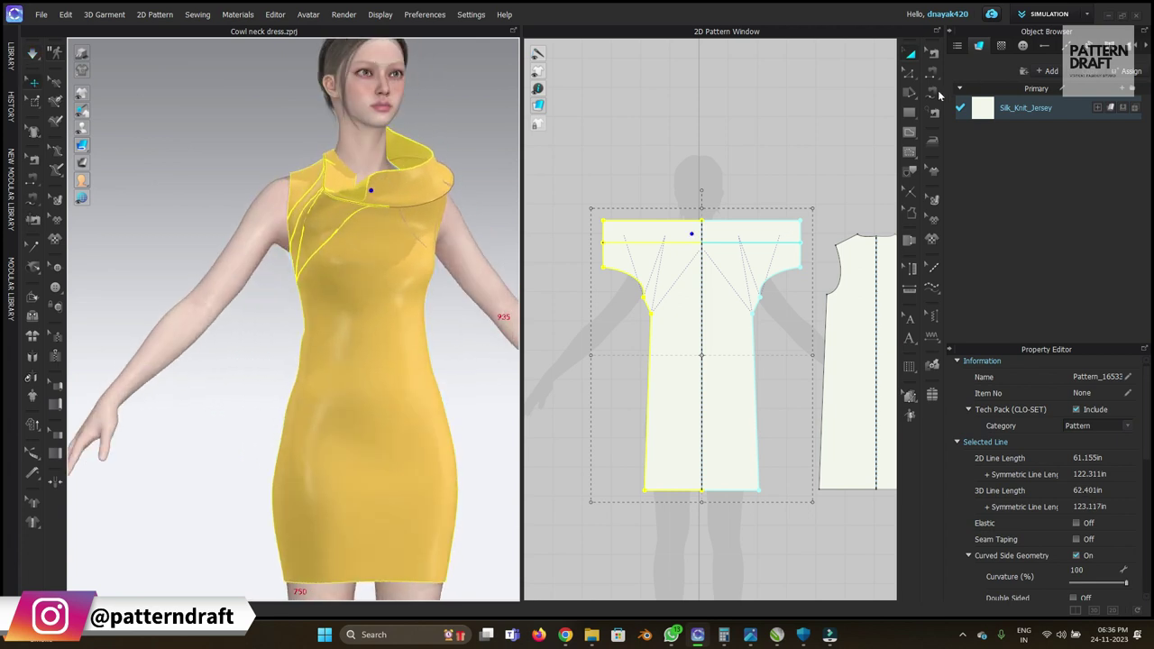
Free-sew the facing's 3 in side edge to the shoulder edge below the fold line with a Turned sewing line type.
{"action": "left_click", "coordinate": [933, 88]}
{"action": "scroll", "coordinate": [624, 256], "scroll_direction": "up", "scroll_amount": 4}
{"action": "left_click", "coordinate": [576, 225]}
{"action": "left_click", "coordinate": [576, 174]}
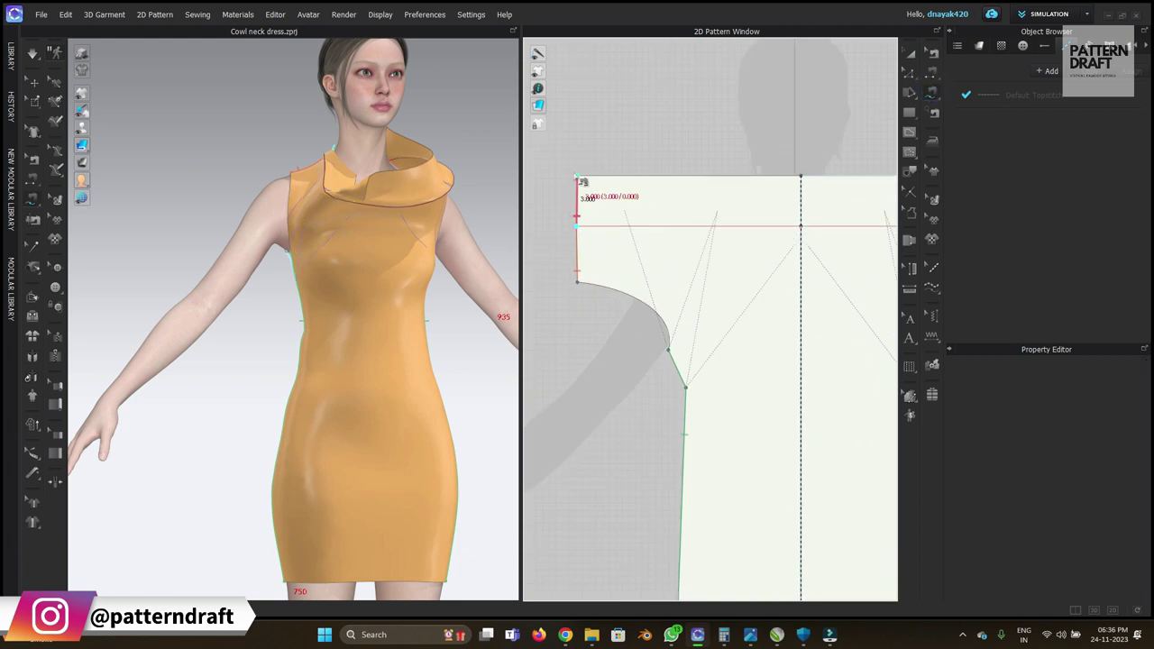
{"action": "left_click", "coordinate": [576, 225]}
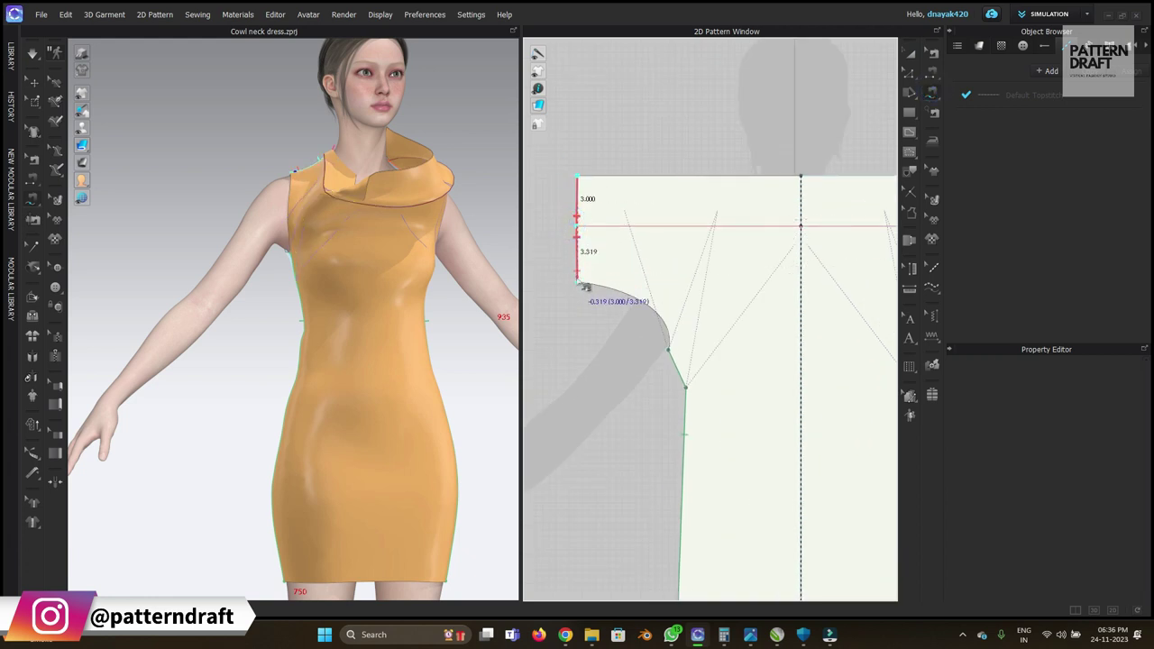
{"action": "scroll", "coordinate": [577, 277], "scroll_direction": "up", "scroll_amount": 5}
{"action": "left_click", "coordinate": [581, 277]}
{"action": "scroll", "coordinate": [580, 277], "scroll_direction": "down", "scroll_amount": 6}
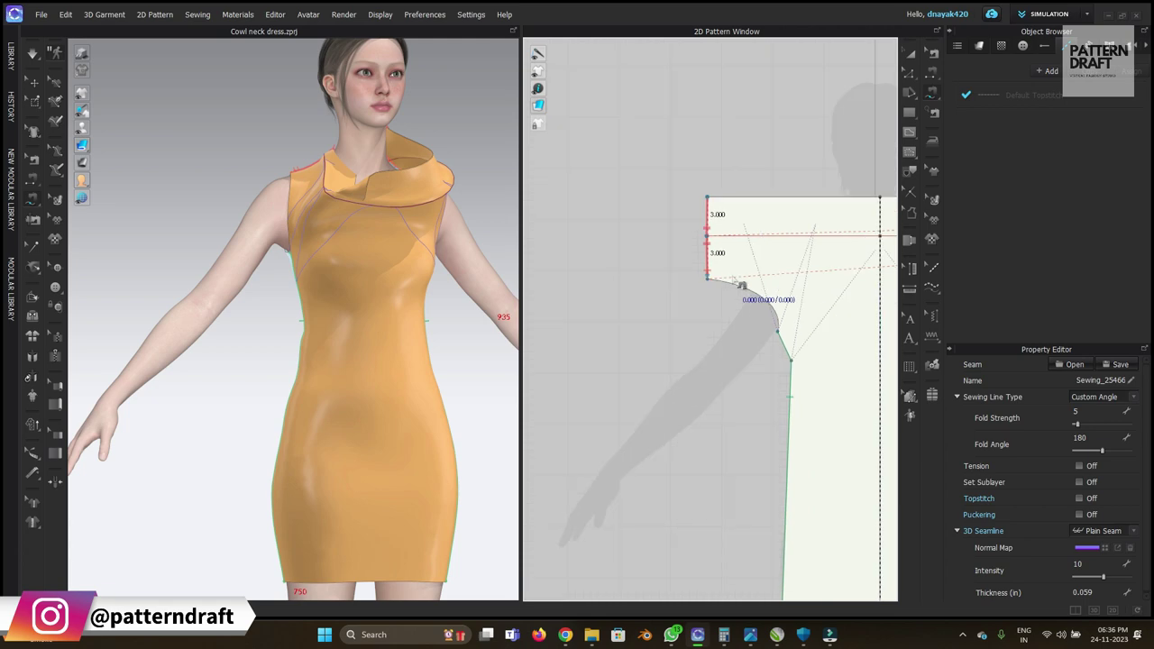
{"action": "left_click", "coordinate": [1096, 397]}
{"action": "left_click", "coordinate": [1092, 407]}
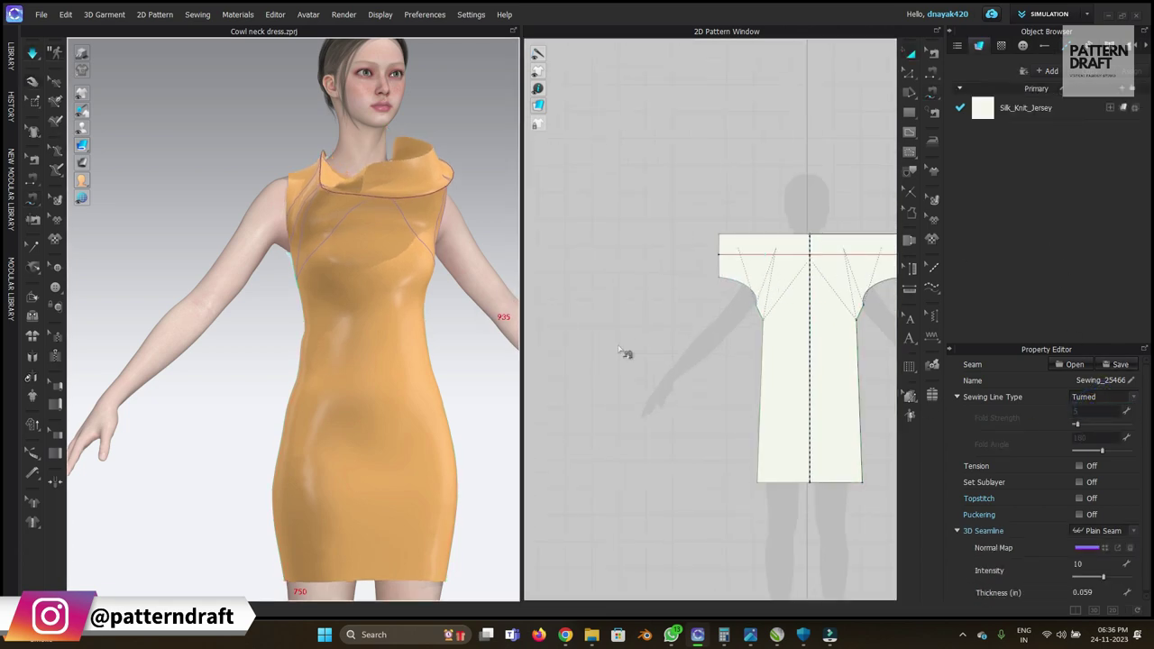
Pull the cowl's folded edge and facing into place across the chest during simulation.
{"action": "right_click_drag", "start_coordinate": [410, 186], "coordinate": [495, 167]}
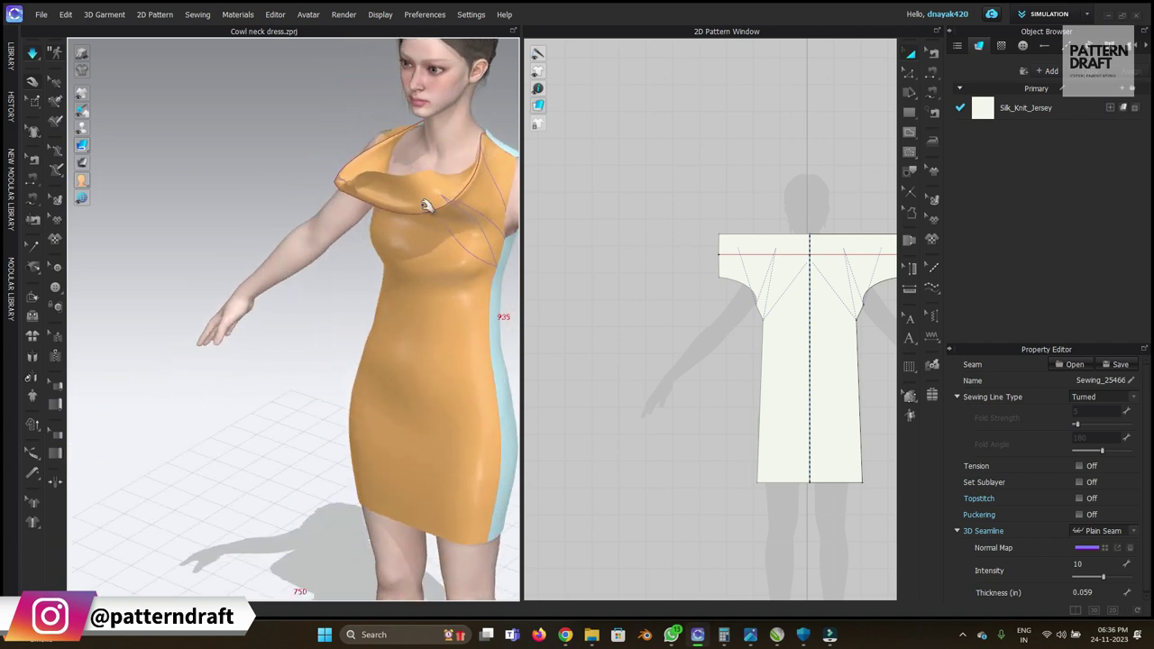
{"action": "left_click_drag", "start_coordinate": [354, 191], "coordinate": [426, 220]}
{"action": "left_click", "coordinate": [444, 239]}
{"action": "left_click_drag", "start_coordinate": [423, 209], "coordinate": [418, 200]}
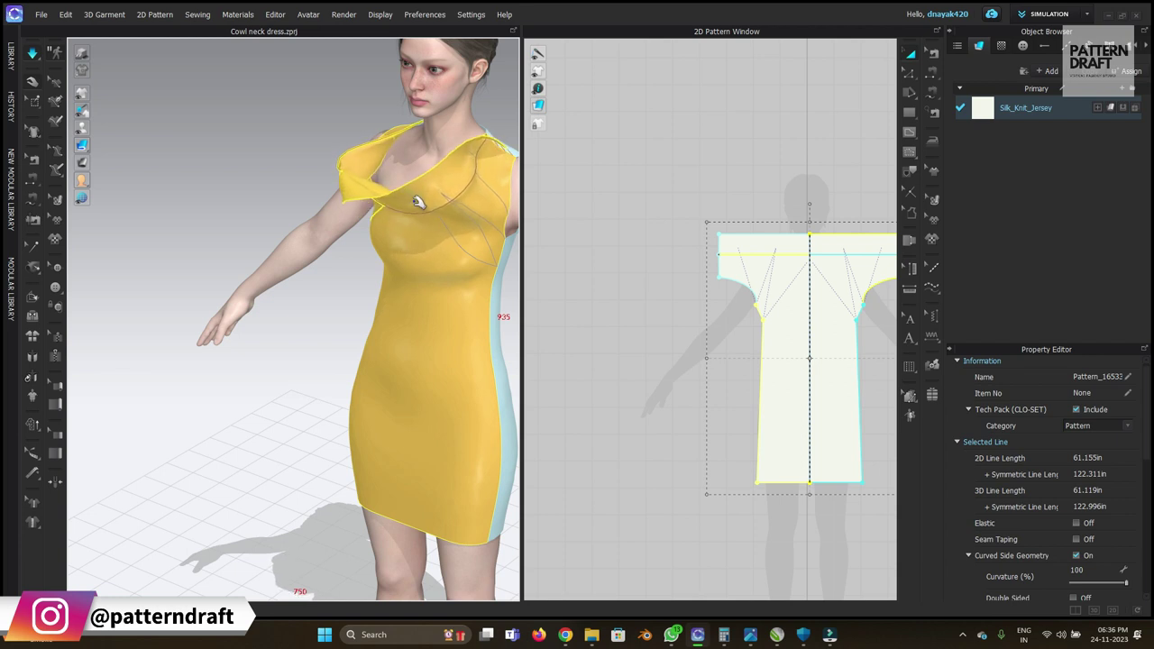
Set the facing fold line's fold angle to 40 and simulate the dress, viewing the cowl from the side.
{"action": "key", "text": "z"}
{"action": "left_click", "coordinate": [774, 255]}
{"action": "left_click_drag", "start_coordinate": [1074, 446], "coordinate": [1081, 448]}
{"action": "key", "text": "space"}
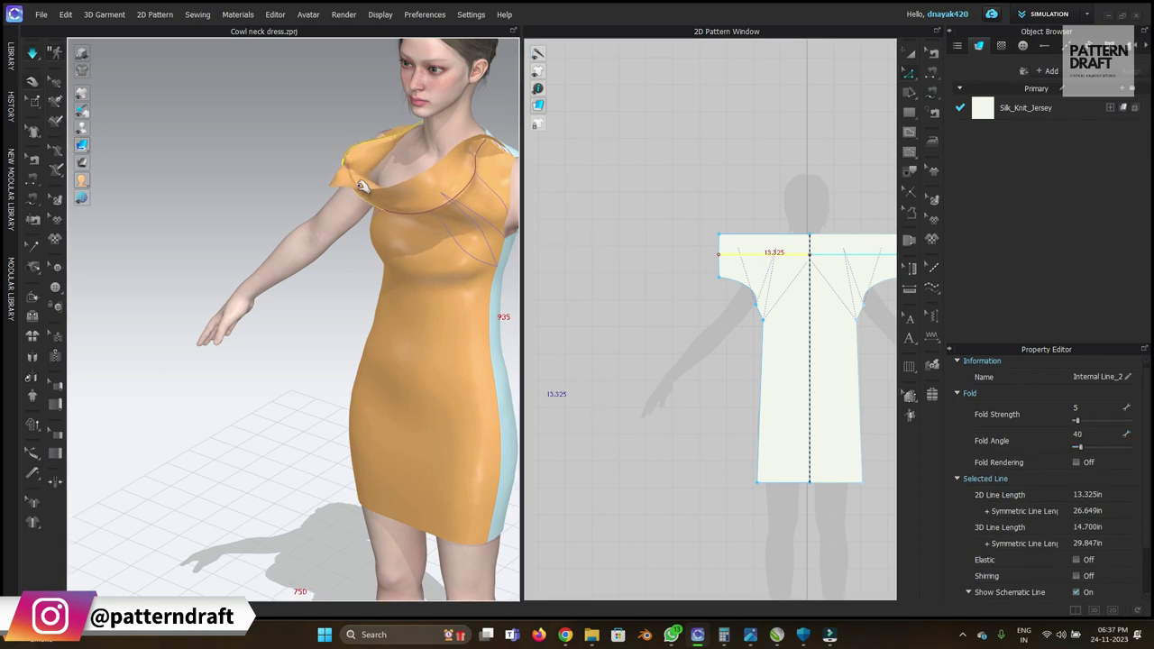
{"action": "right_click_drag", "start_coordinate": [381, 196], "coordinate": [473, 165]}
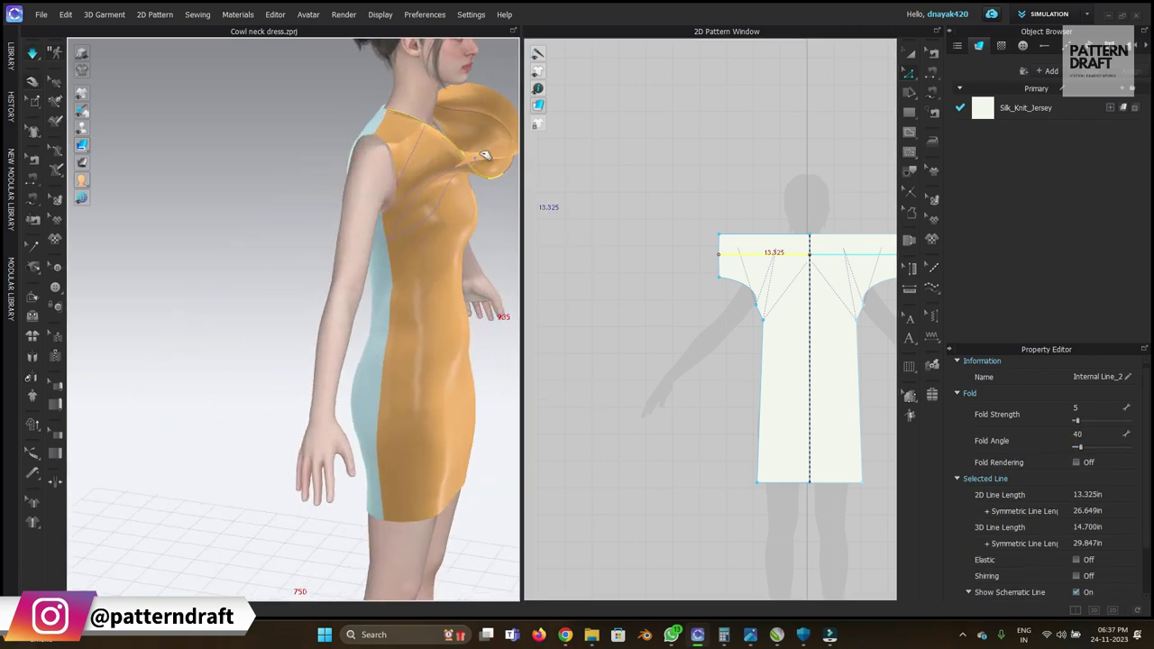
Simulate the strengthened dress, pull the folded cowl edge in toward the chest, and view the dress from the front.
{"action": "left_click", "coordinate": [484, 155]}
{"action": "right_click_drag", "start_coordinate": [497, 135], "coordinate": [345, 250]}
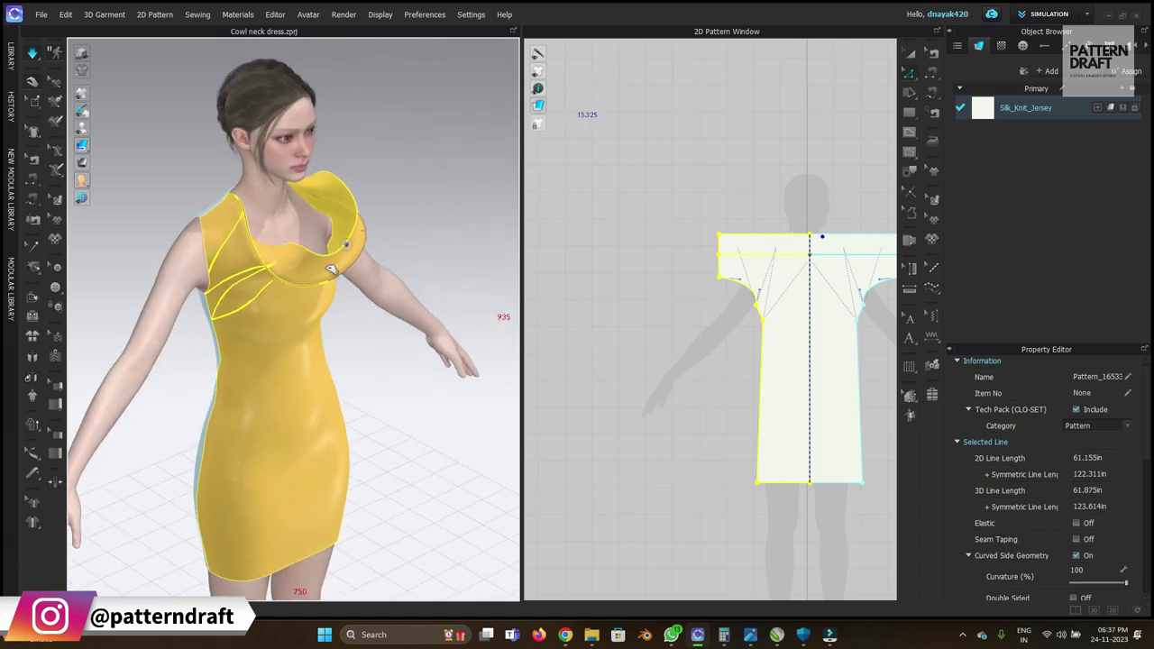
{"action": "key", "text": "space"}
{"action": "middle_click_drag", "start_coordinate": [349, 220], "coordinate": [367, 407]}
{"action": "right_click_drag", "start_coordinate": [367, 407], "coordinate": [387, 357]}
{"action": "mouse_move", "coordinate": [380, 355]}
{"action": "left_mouse_down"}
{"action": "mouse_move", "coordinate": [399, 361]}
{"action": "mouse_move", "coordinate": [383, 382]}
{"action": "mouse_move", "coordinate": [334, 351]}
{"action": "mouse_move", "coordinate": [367, 370]}
{"action": "left_mouse_up"}
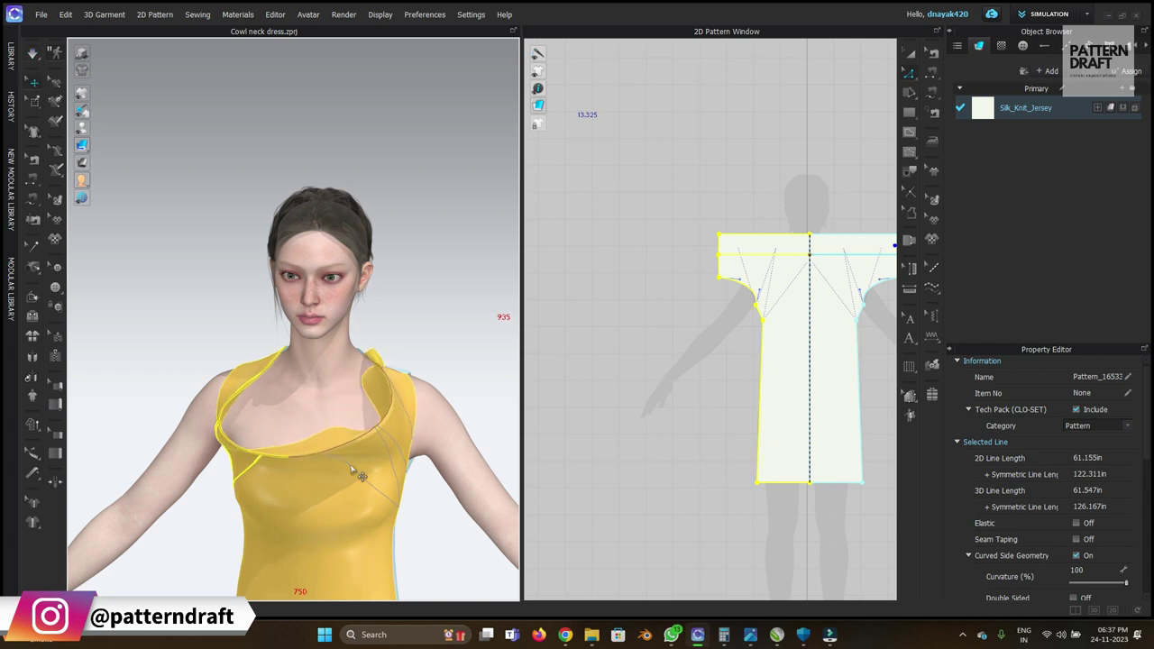
{"action": "left_click", "coordinate": [458, 315]}
{"action": "key", "text": "2"}
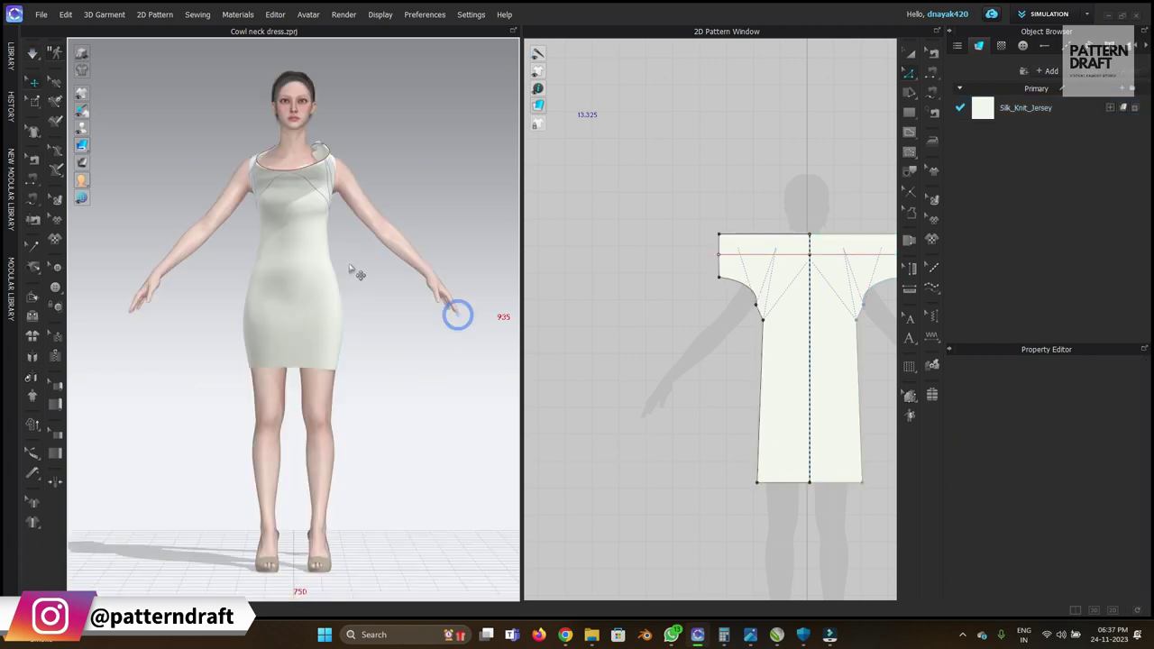
Simulate the dress without strengthening and pull the front down so the neckline drapes into a soft cowl.
{"action": "right_click_drag", "start_coordinate": [352, 247], "coordinate": [318, 259]}
{"action": "scroll", "coordinate": [321, 241], "scroll_direction": "up", "scroll_amount": 3}
{"action": "left_click_drag", "start_coordinate": [325, 230], "coordinate": [335, 327]}
{"action": "left_click", "coordinate": [391, 249]}
{"action": "left_click_drag", "start_coordinate": [348, 219], "coordinate": [333, 246]}
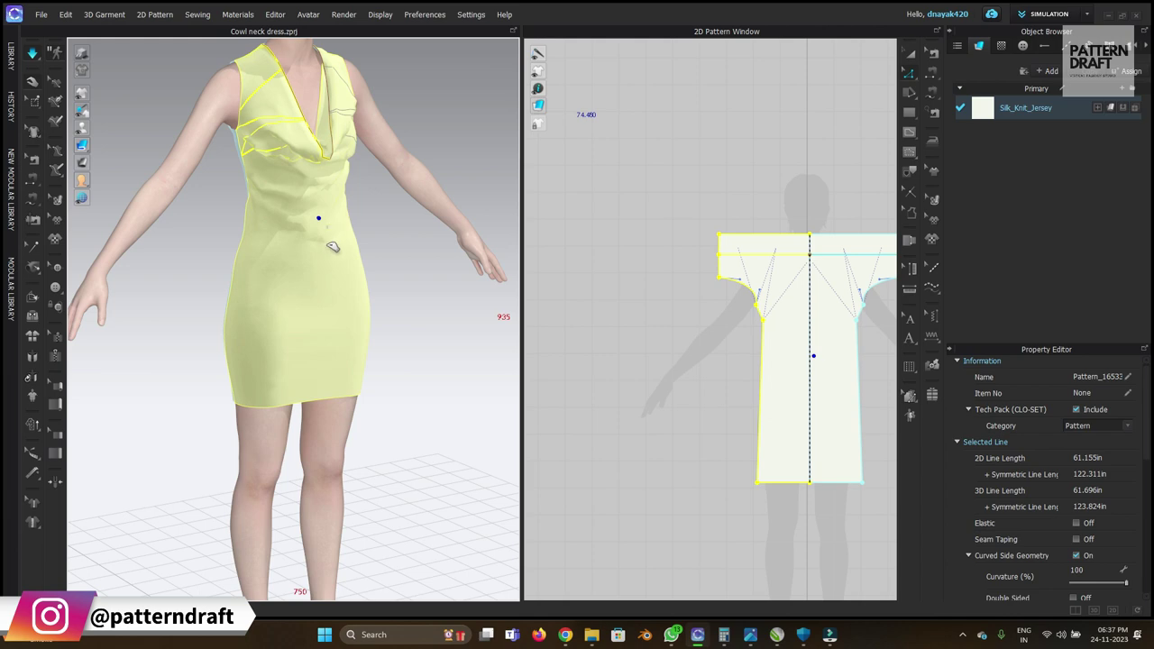
{"action": "scroll", "coordinate": [327, 226], "scroll_direction": "up", "scroll_amount": 4}
{"action": "middle_click_drag", "start_coordinate": [389, 256], "coordinate": [413, 465]}
{"action": "right_click_drag", "start_coordinate": [356, 297], "coordinate": [365, 286]}
{"action": "left_click_drag", "start_coordinate": [371, 285], "coordinate": [425, 276]}
{"action": "right_click_drag", "start_coordinate": [424, 276], "coordinate": [376, 427]}
Hide the avatar and inspect the folded facing inside the cowl from below, the front and the side.
{"action": "key", "text": "shift+a"}
{"action": "left_click", "coordinate": [451, 306]}
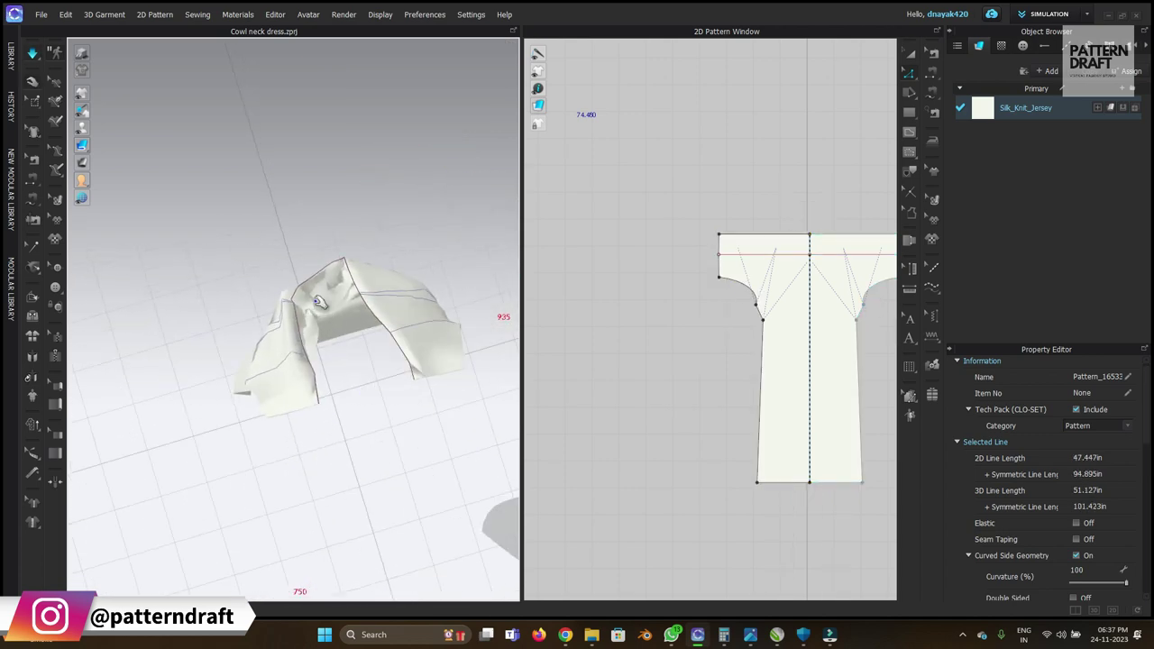
{"action": "left_click", "coordinate": [320, 323]}
{"action": "right_click_drag", "start_coordinate": [338, 357], "coordinate": [544, 289]}
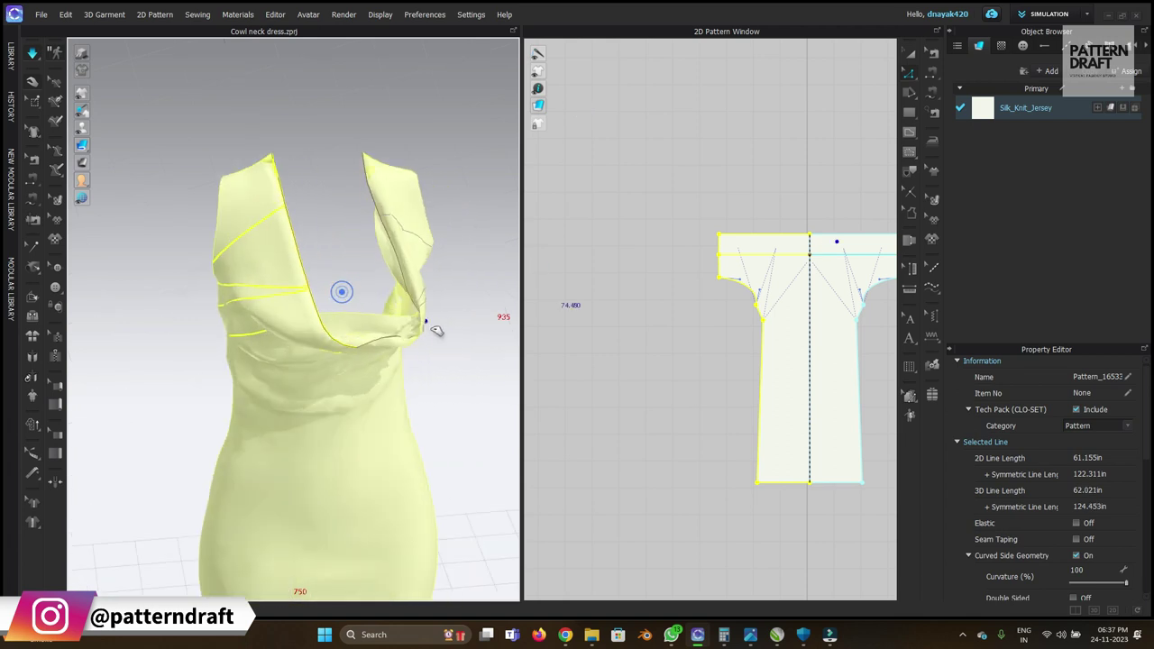
{"action": "mouse_move", "coordinate": [363, 297]}
{"action": "right_mouse_down"}
{"action": "mouse_move", "coordinate": [373, 330]}
{"action": "mouse_move", "coordinate": [356, 295]}
{"action": "right_mouse_up"}
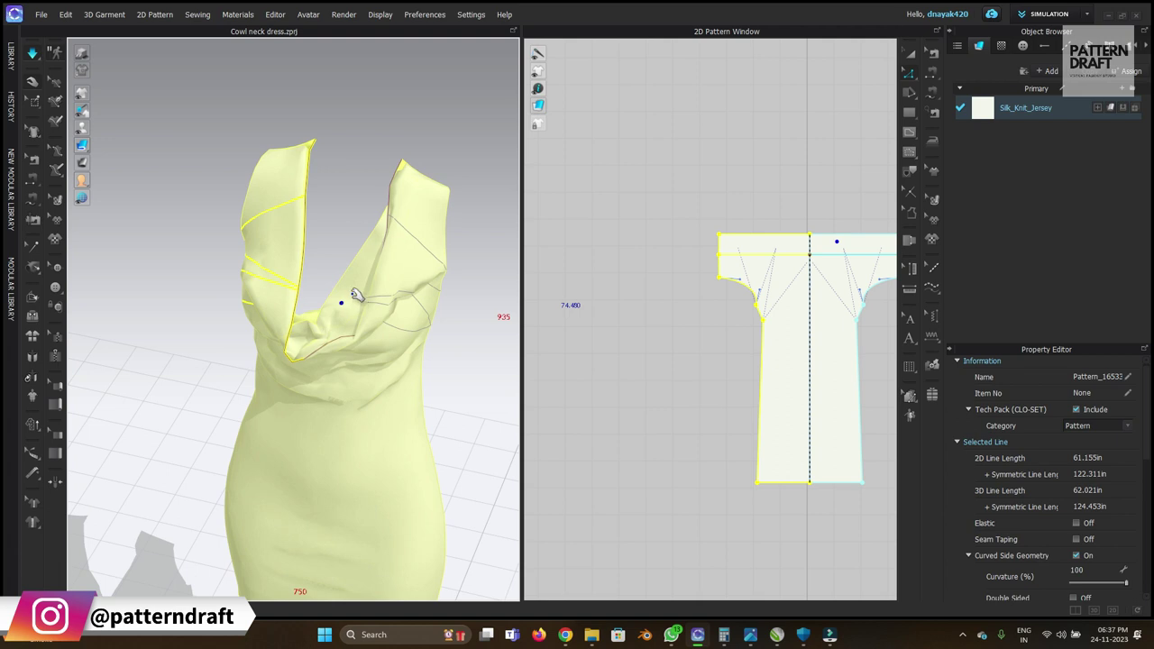
{"action": "right_click_drag", "start_coordinate": [443, 299], "coordinate": [339, 297]}
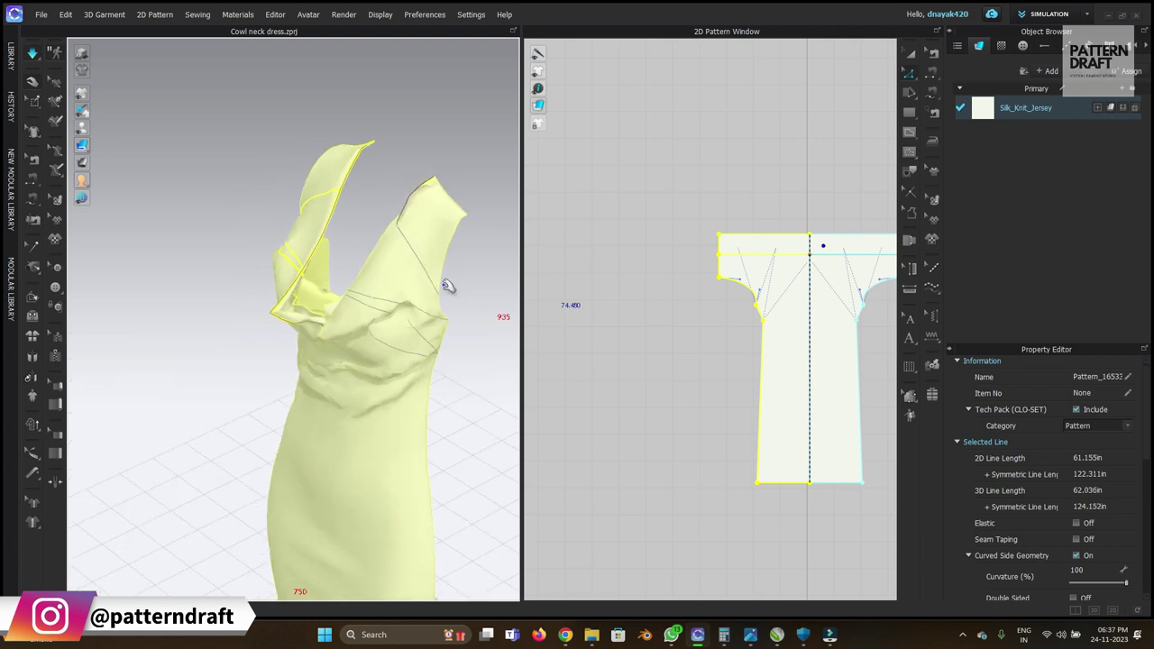
Strengthen the dress and pull the cowl's facing outward and across the neckline during simulation.
{"action": "left_click_drag", "start_coordinate": [359, 305], "coordinate": [311, 282]}
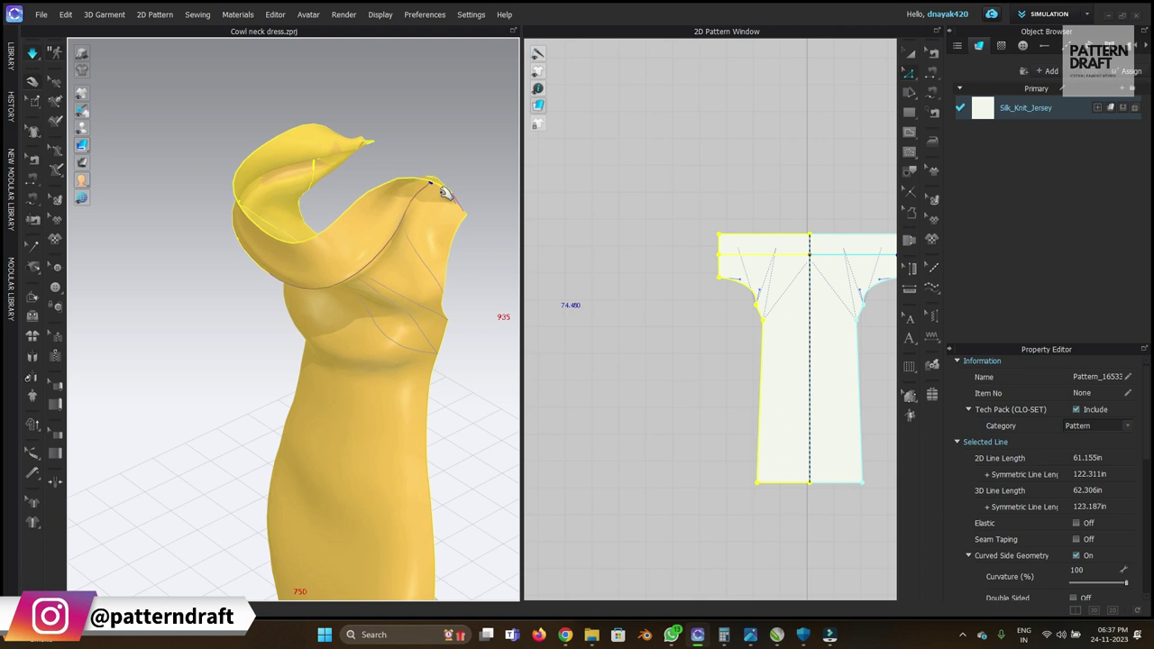
{"action": "left_click", "coordinate": [379, 139]}
{"action": "left_click_drag", "start_coordinate": [430, 182], "coordinate": [334, 203]}
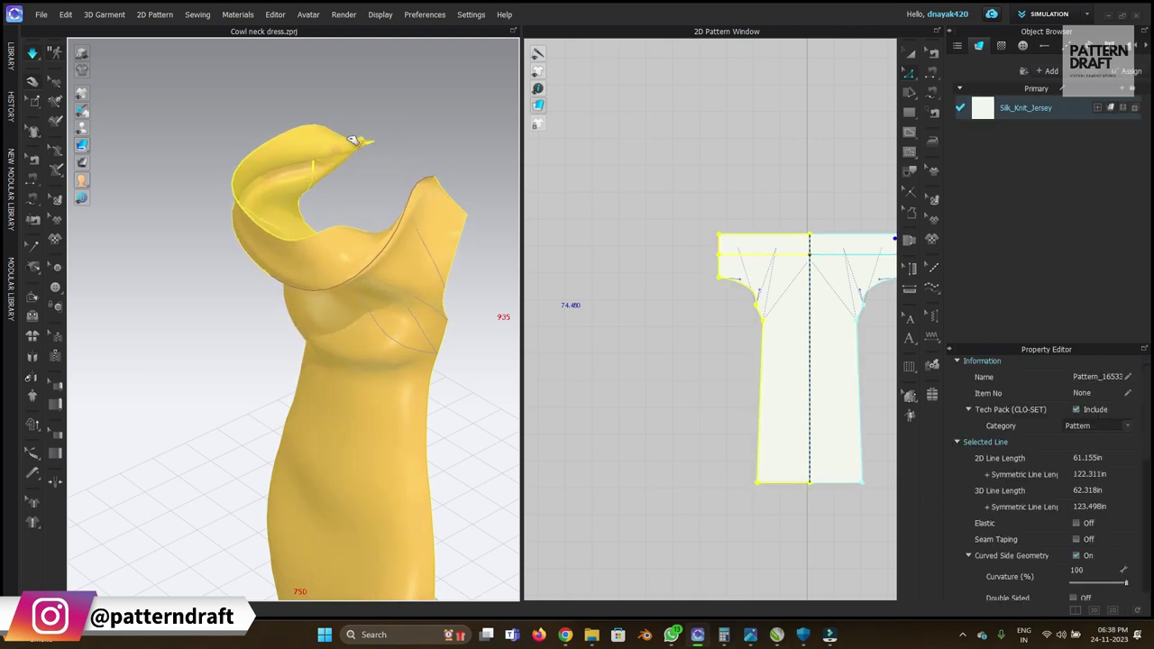
{"action": "left_click_drag", "start_coordinate": [347, 135], "coordinate": [487, 211]}
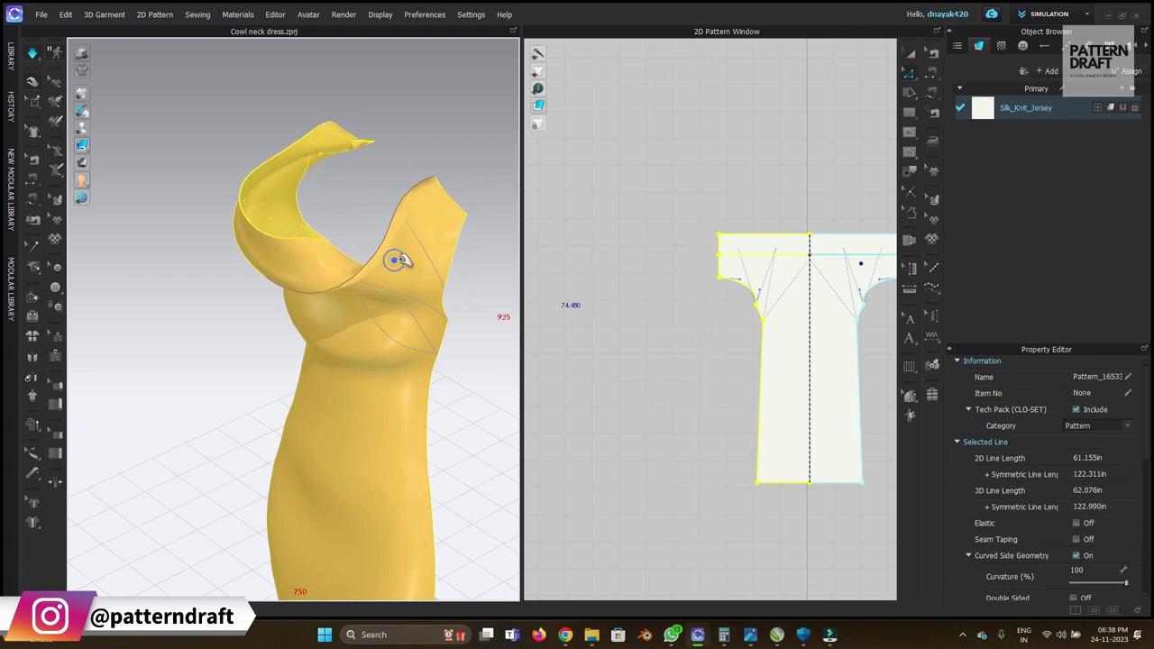
Turn off strengthening and pull the facing and cowl edge down into a soft drape at the centre front.
{"action": "key", "text": "ctrl+h"}
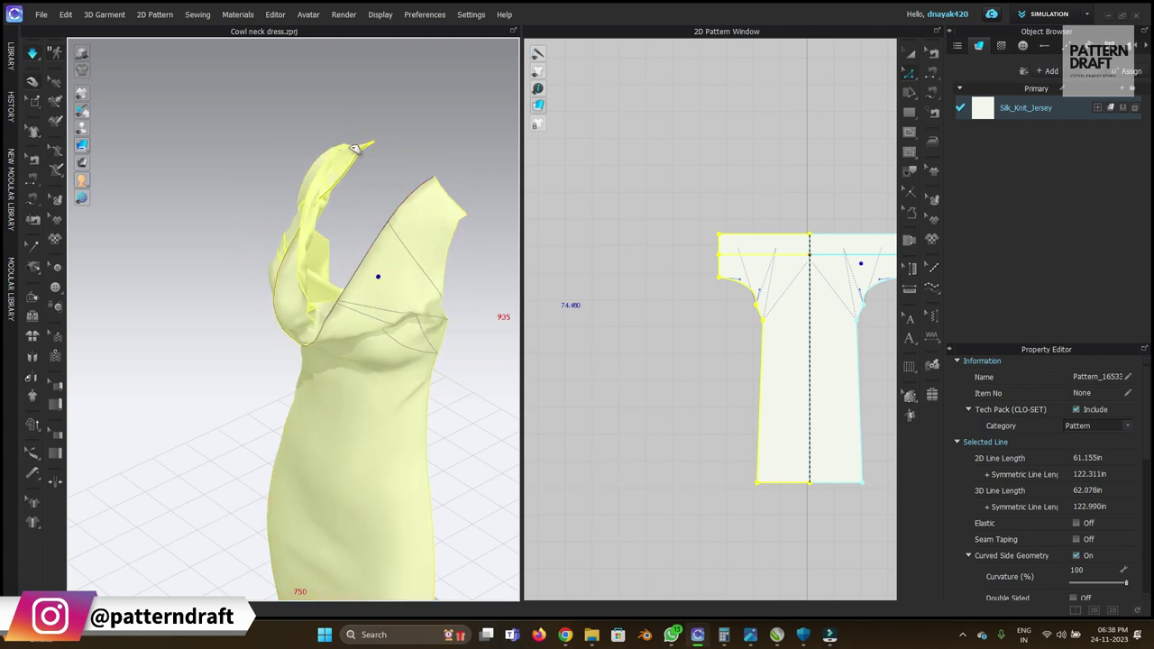
{"action": "left_click_drag", "start_coordinate": [350, 147], "coordinate": [477, 182]}
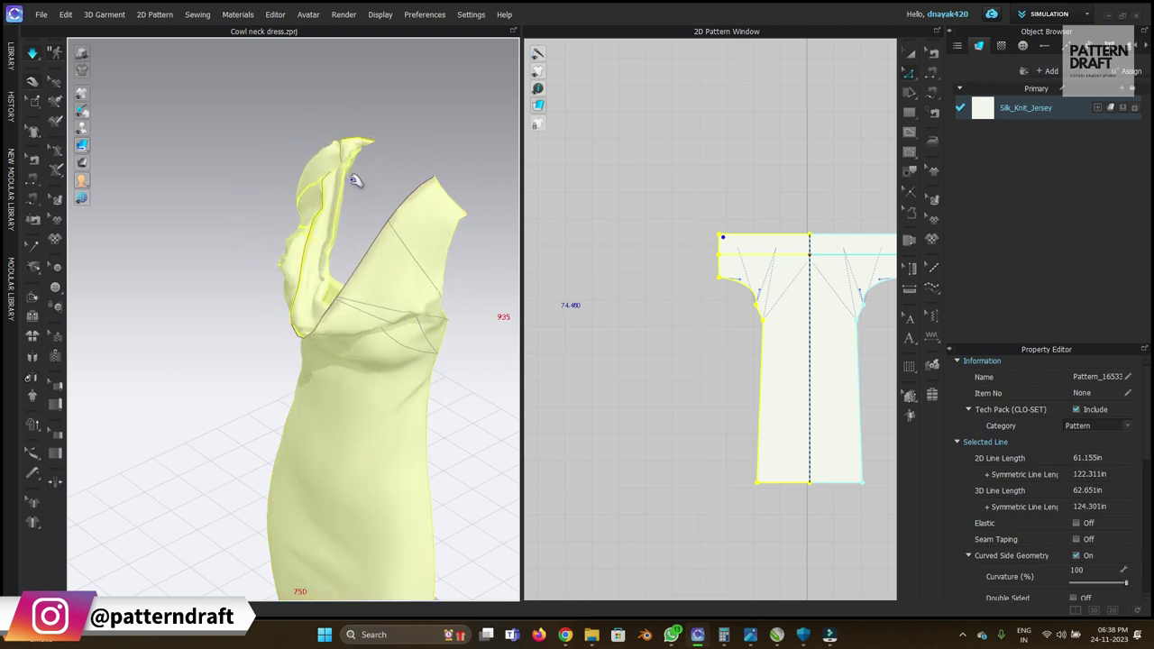
{"action": "right_click_drag", "start_coordinate": [354, 166], "coordinate": [432, 170]}
{"action": "left_click_drag", "start_coordinate": [388, 158], "coordinate": [379, 164]}
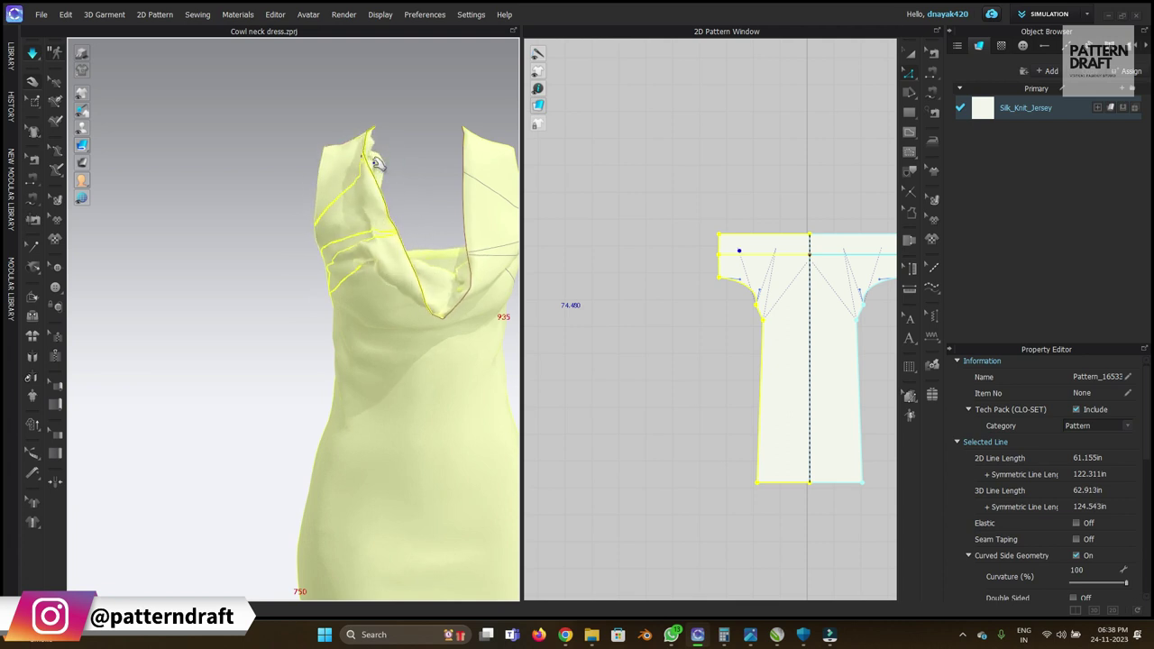
{"action": "left_click", "coordinate": [448, 173]}
{"action": "left_click_drag", "start_coordinate": [434, 330], "coordinate": [446, 552]}
Stop the simulation and show the avatar again under the draped dress.
{"action": "scroll", "coordinate": [393, 428], "scroll_direction": "down", "scroll_amount": 3}
{"action": "right_click_drag", "start_coordinate": [384, 451], "coordinate": [376, 414]}
{"action": "left_click", "coordinate": [623, 356]}
{"action": "key", "text": "space"}
{"action": "key", "text": "shift+a"}
{"action": "right_click_drag", "start_coordinate": [433, 376], "coordinate": [357, 330]}
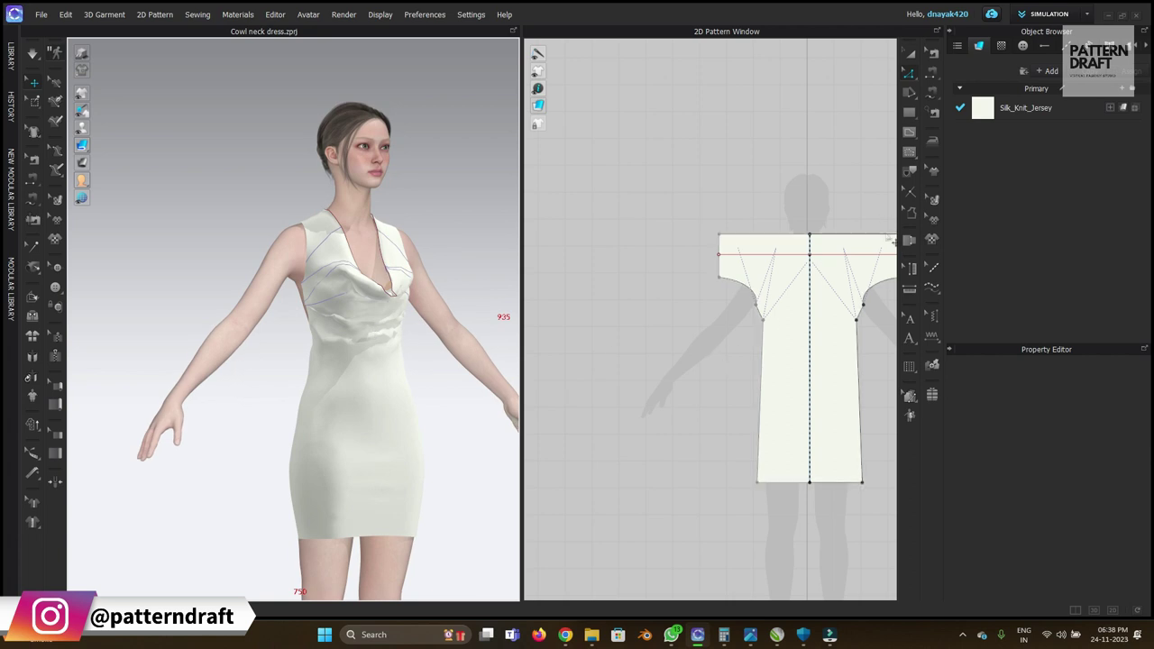
Rotate the front pattern's grainline from vertical to the diagonal bias direction.
{"action": "middle_click_drag", "start_coordinate": [771, 341], "coordinate": [605, 314]}
{"action": "middle_click_drag", "start_coordinate": [694, 293], "coordinate": [719, 293]}
{"action": "left_click", "coordinate": [933, 221]}
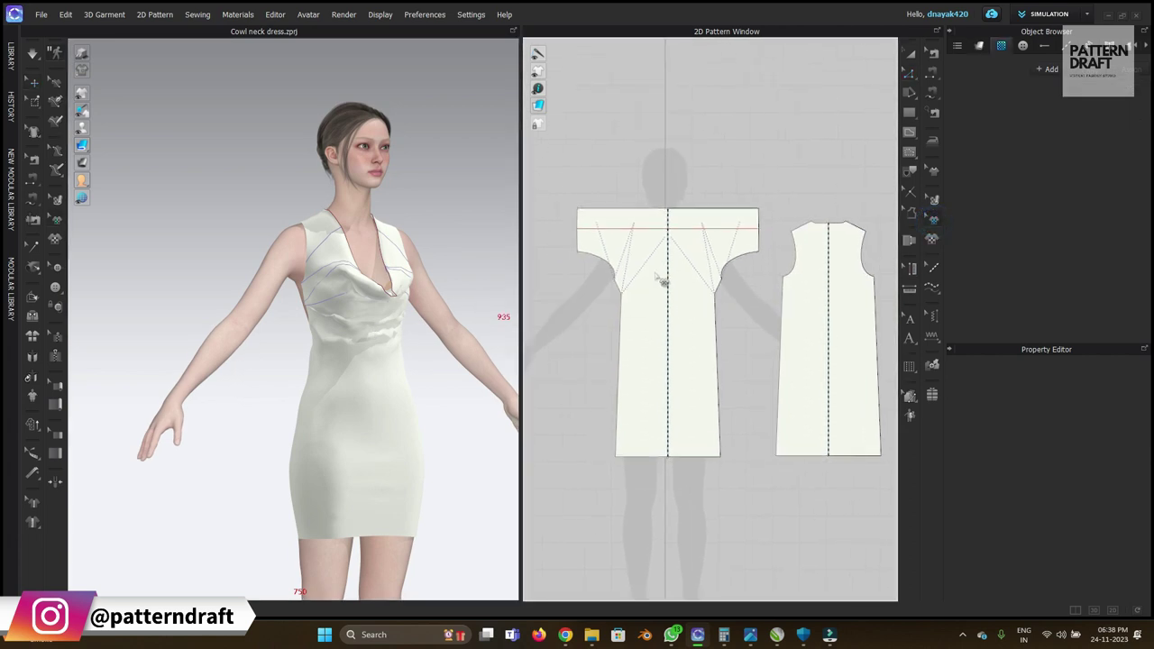
{"action": "left_click", "coordinate": [934, 201]}
{"action": "left_click", "coordinate": [685, 284]}
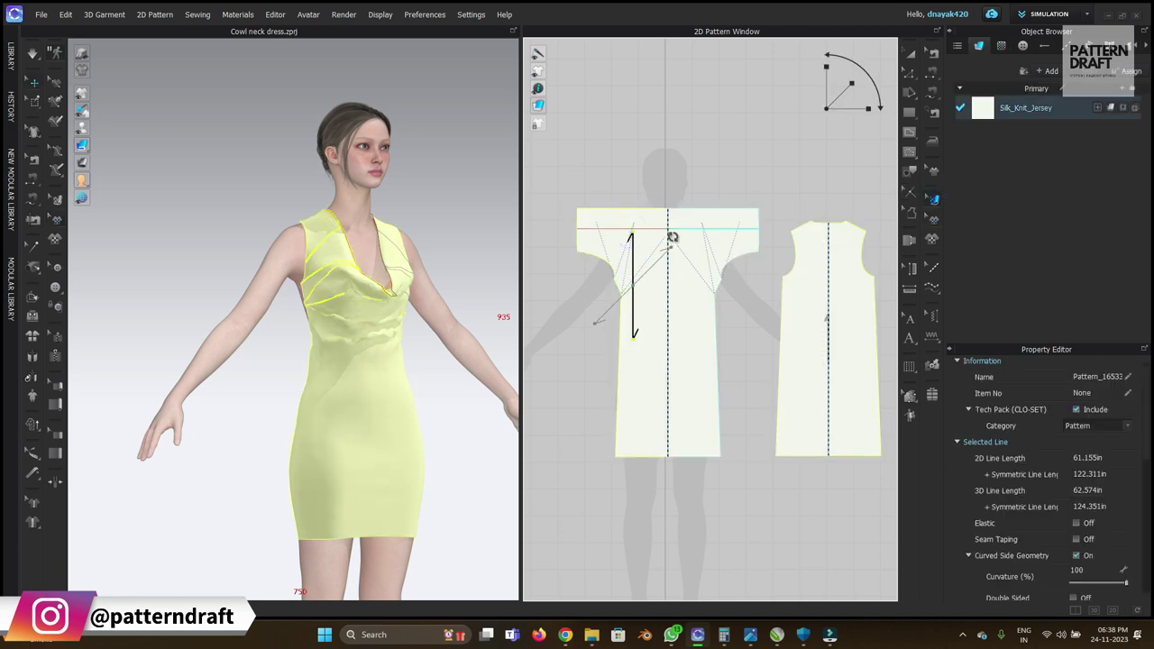
{"action": "left_click", "coordinate": [662, 148]}
{"action": "left_click", "coordinate": [653, 106]}
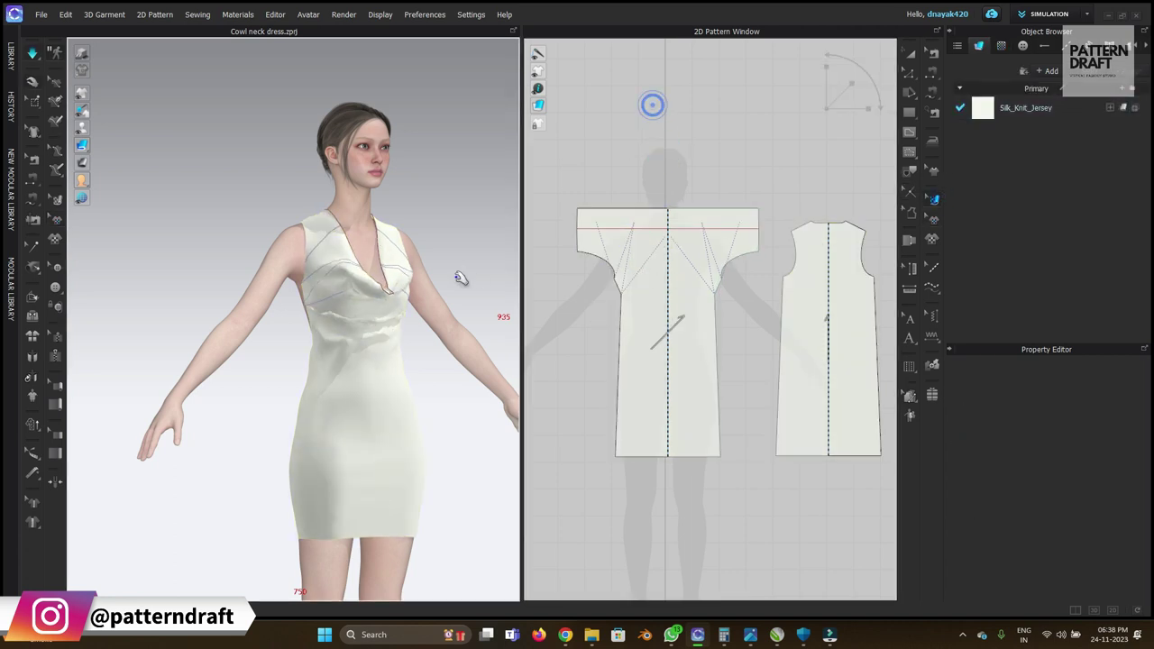
Simulate the bias-cut front and pull its folds below the bust and at the cowl into place.
{"action": "left_click", "coordinate": [365, 357]}
{"action": "left_click_drag", "start_coordinate": [341, 319], "coordinate": [330, 437]}
{"action": "left_click_drag", "start_coordinate": [396, 326], "coordinate": [423, 407]}
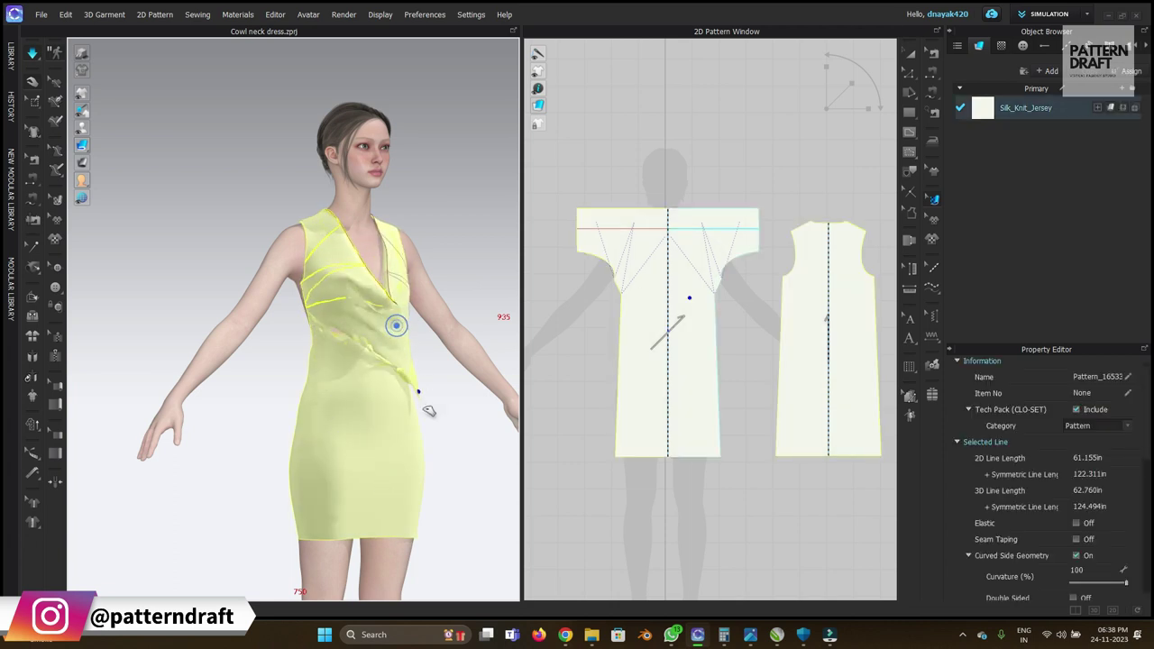
{"action": "right_click_drag", "start_coordinate": [387, 326], "coordinate": [311, 331]}
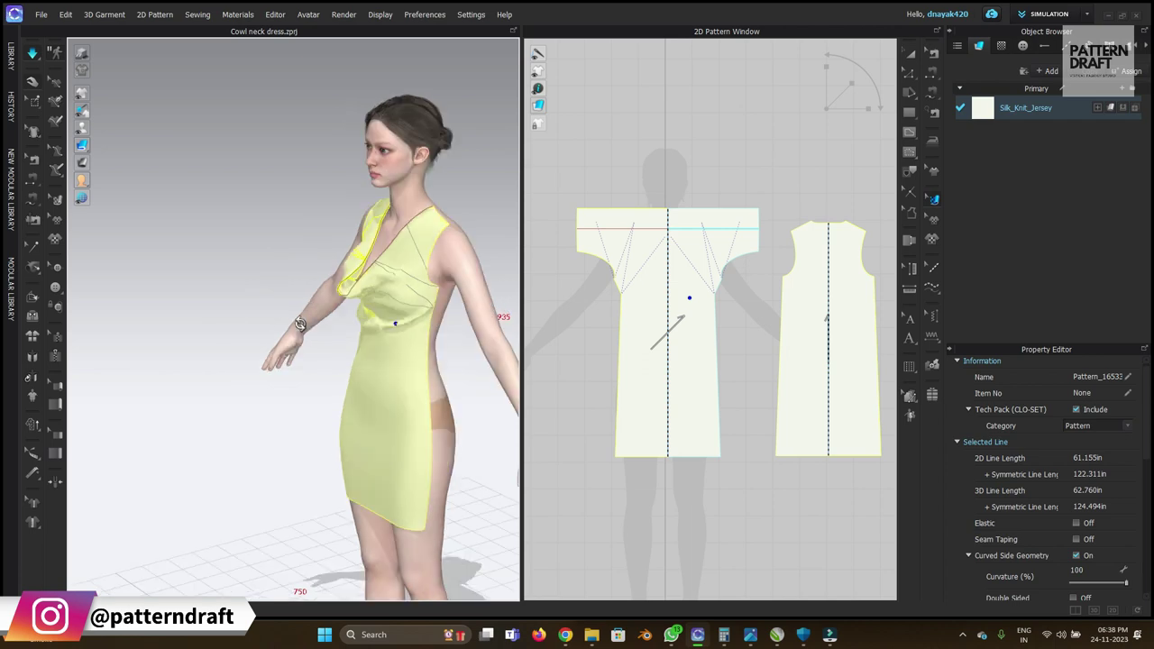
{"action": "scroll", "coordinate": [379, 275], "scroll_direction": "up", "scroll_amount": 4}
{"action": "middle_click_drag", "start_coordinate": [379, 276], "coordinate": [320, 326]}
{"action": "left_click_drag", "start_coordinate": [350, 310], "coordinate": [342, 310]}
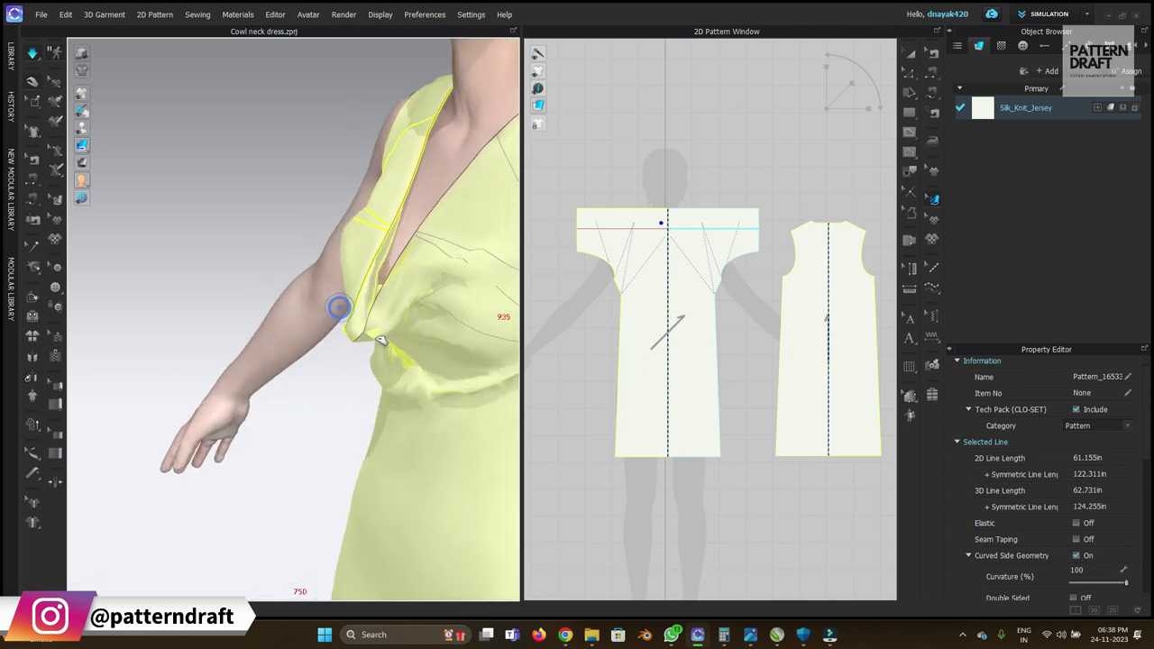
Tack the centre front just below the fold line to a lower point about 6 in down, with thread length 0.000, and simulate.
{"action": "right_click_drag", "start_coordinate": [335, 307], "coordinate": [559, 288]}
{"action": "scroll", "coordinate": [354, 302], "scroll_direction": "up", "scroll_amount": 3}
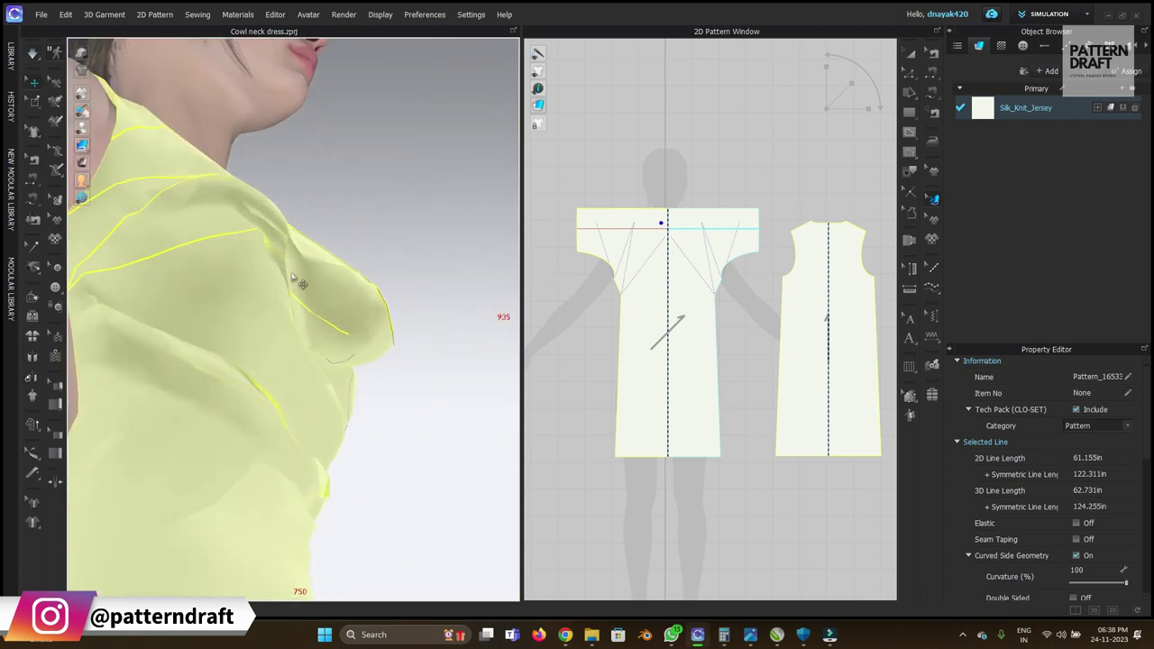
{"action": "left_click", "coordinate": [34, 245]}
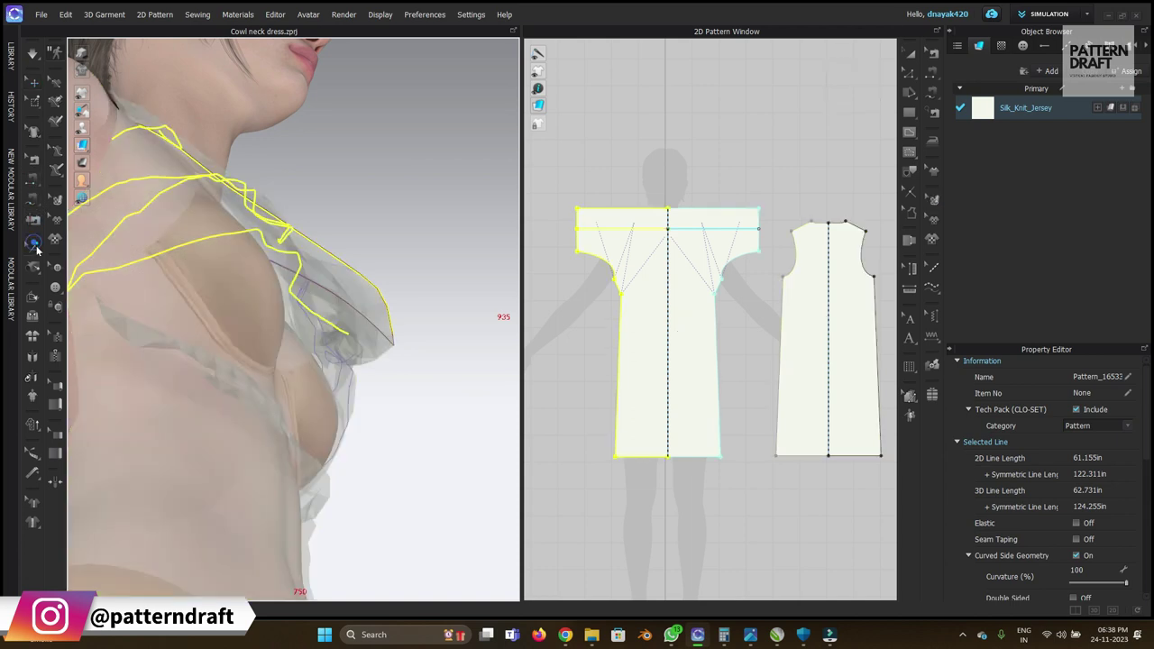
{"action": "left_click", "coordinate": [35, 262]}
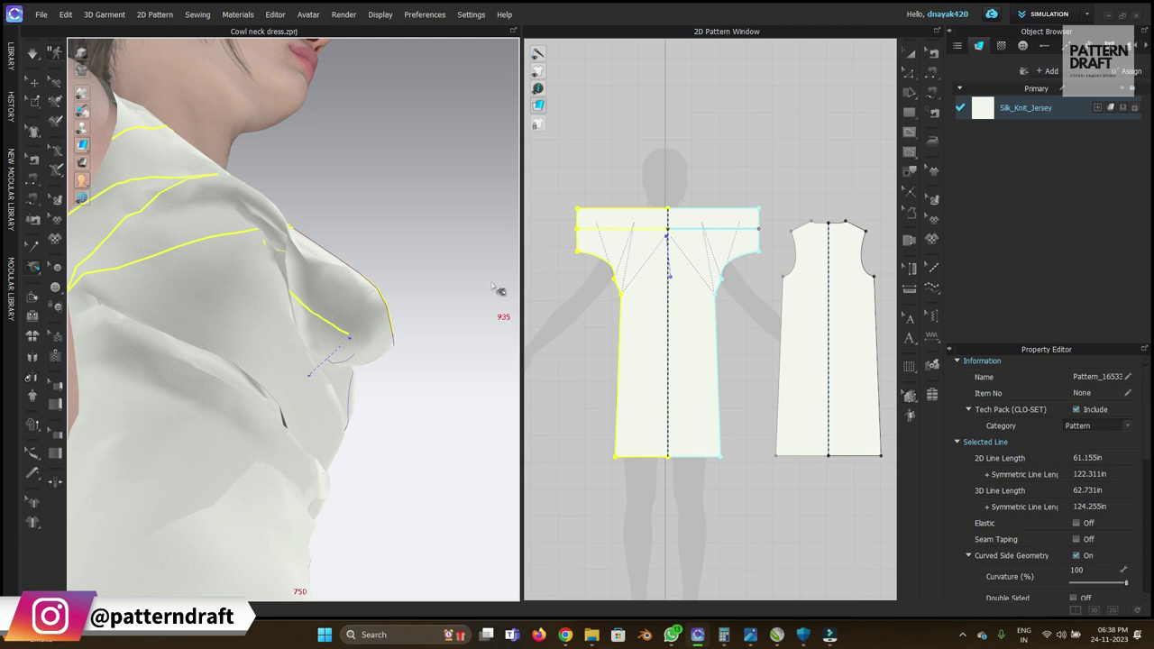
{"action": "key", "text": "space"}
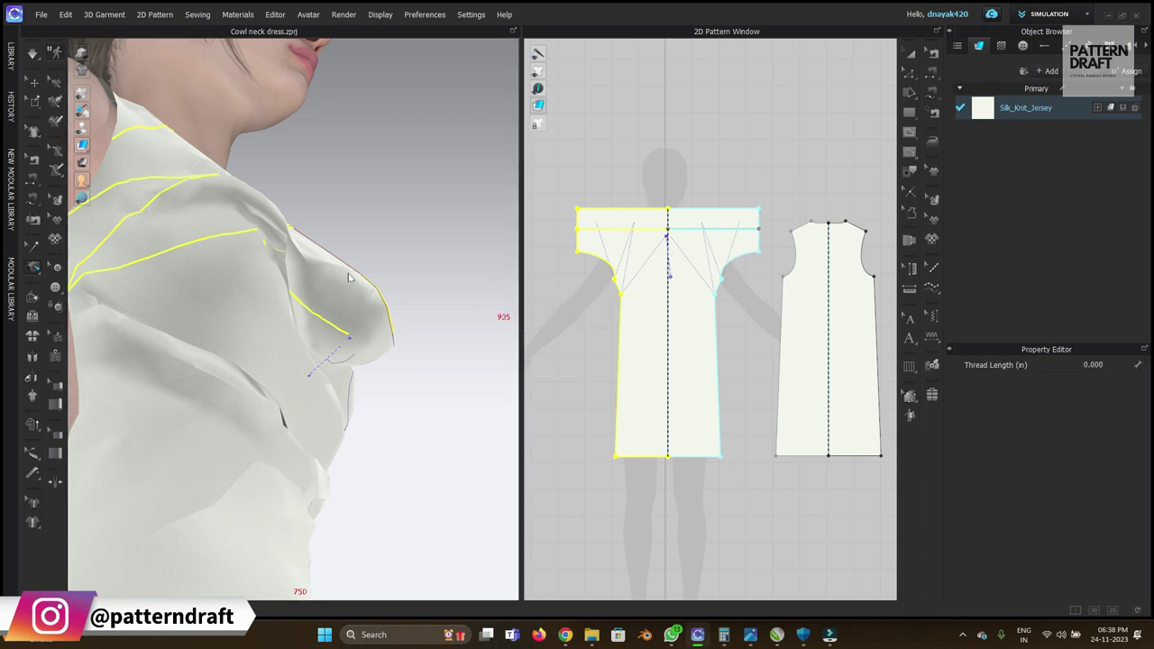
{"action": "key", "text": "2"}
{"action": "key", "text": "space"}
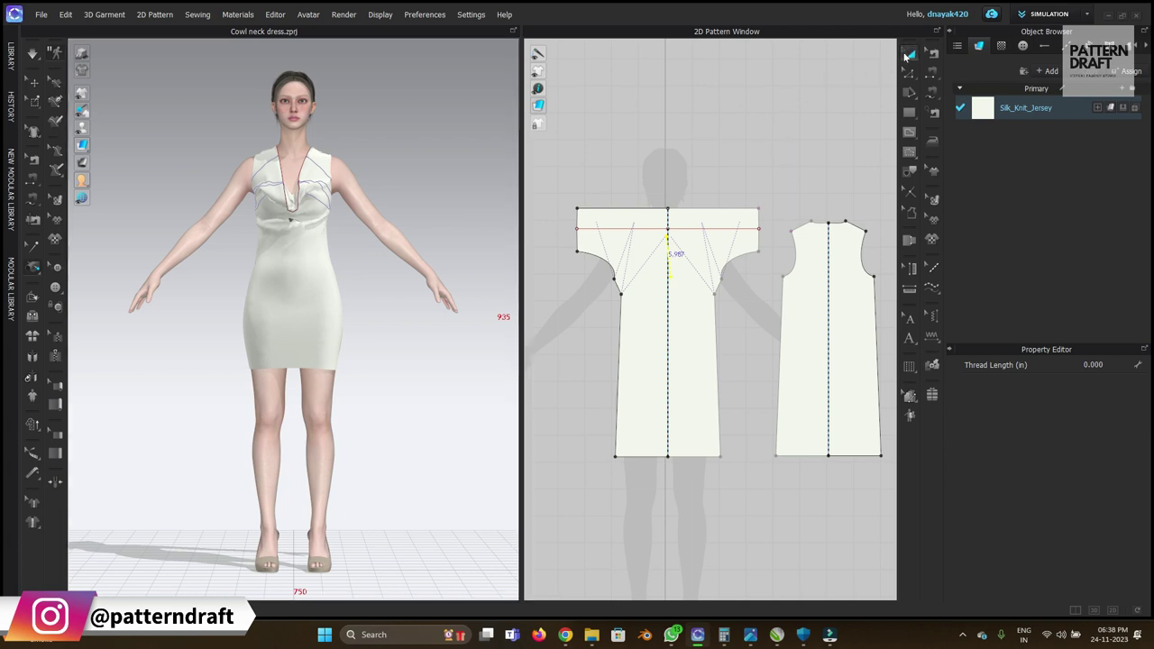
Simulate the tacked dress and pull its front and back hem down to straighten the body.
{"action": "scroll", "coordinate": [757, 153], "scroll_direction": "down", "scroll_amount": 5}
{"action": "left_click_drag", "start_coordinate": [634, 143], "coordinate": [857, 343]}
{"action": "key", "text": "shift+q"}
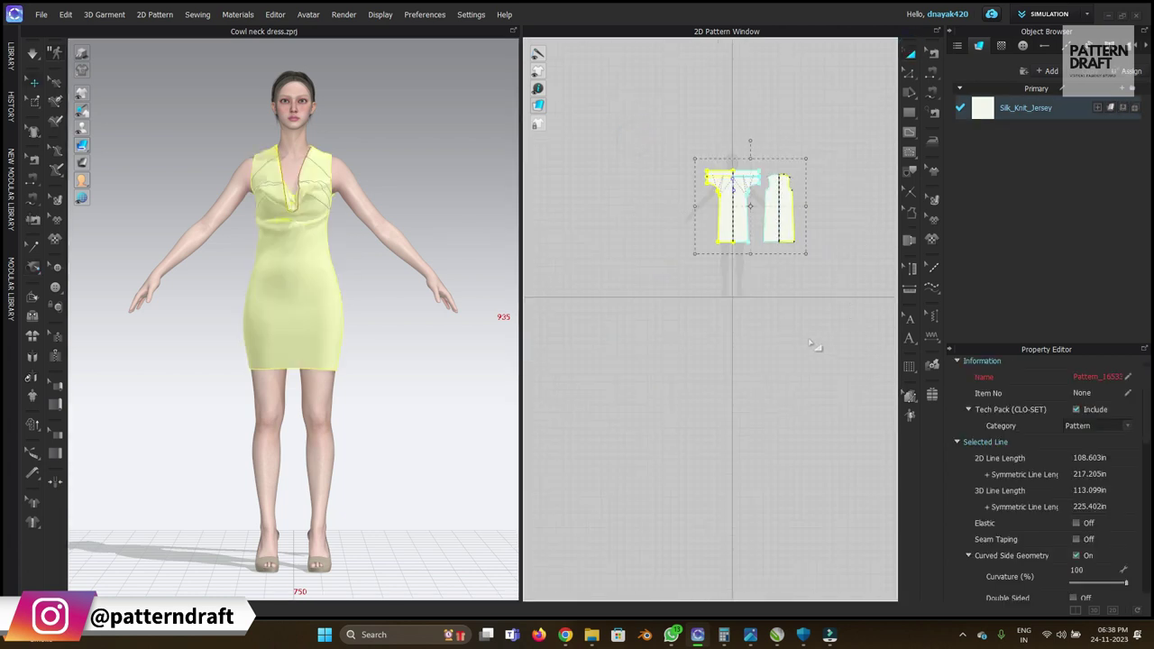
{"action": "left_click", "coordinate": [607, 396]}
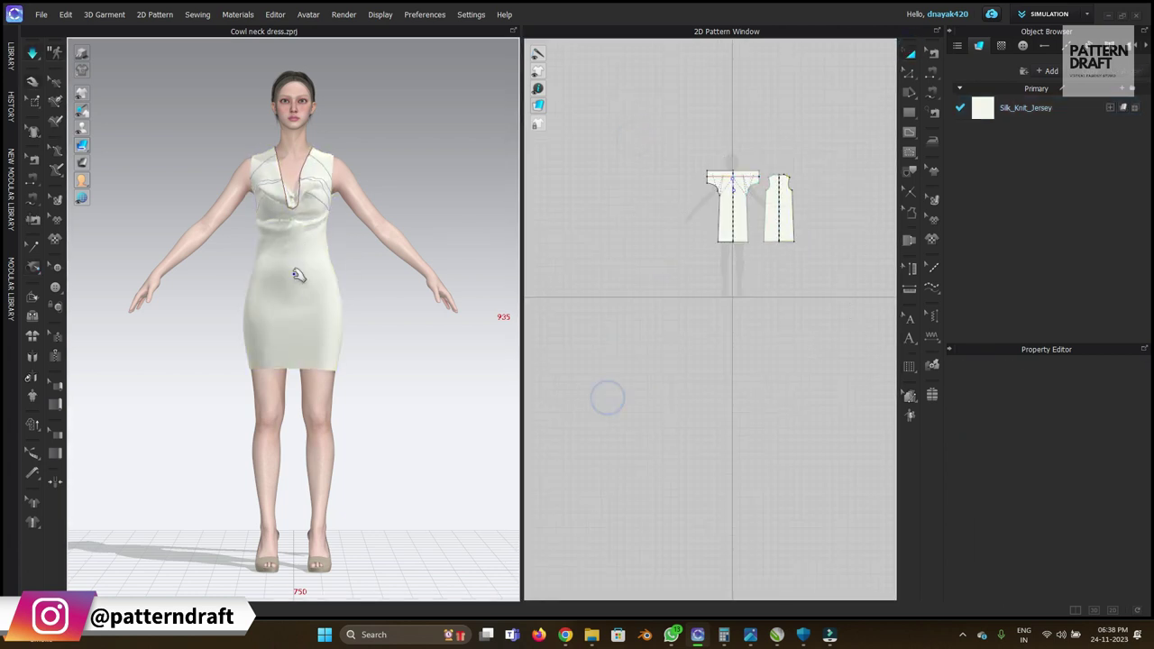
{"action": "left_click", "coordinate": [294, 304]}
{"action": "left_click_drag", "start_coordinate": [296, 408], "coordinate": [295, 410]}
{"action": "left_click_drag", "start_coordinate": [258, 356], "coordinate": [256, 434]}
{"action": "left_click_drag", "start_coordinate": [349, 426], "coordinate": [349, 431]}
{"action": "mouse_move", "coordinate": [355, 324]}
{"action": "right_mouse_down"}
{"action": "mouse_move", "coordinate": [345, 333]}
{"action": "mouse_move", "coordinate": [366, 319]}
{"action": "right_mouse_up"}
{"action": "left_click_drag", "start_coordinate": [368, 319], "coordinate": [414, 404]}
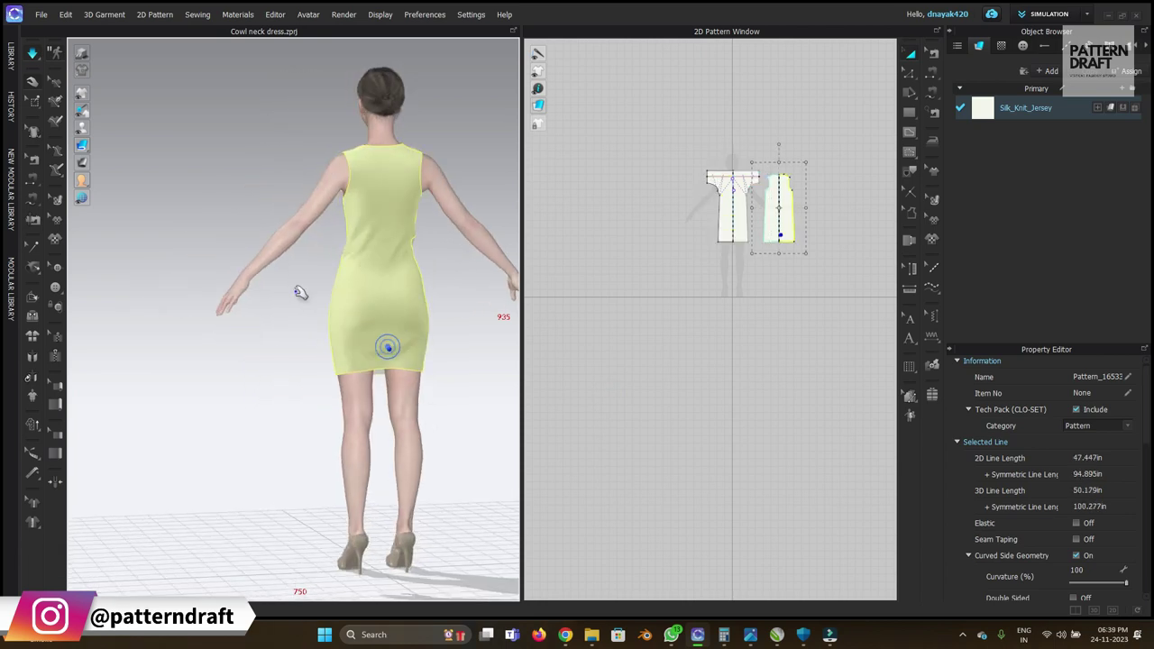
Pull the dress's shoulder and cowl edge into place over the chest and stop the simulation.
{"action": "right_click_drag", "start_coordinate": [300, 293], "coordinate": [422, 268]}
{"action": "scroll", "coordinate": [298, 370], "scroll_direction": "up", "scroll_amount": 3}
{"action": "right_click_drag", "start_coordinate": [298, 370], "coordinate": [394, 330]}
{"action": "scroll", "coordinate": [339, 337], "scroll_direction": "up", "scroll_amount": 3}
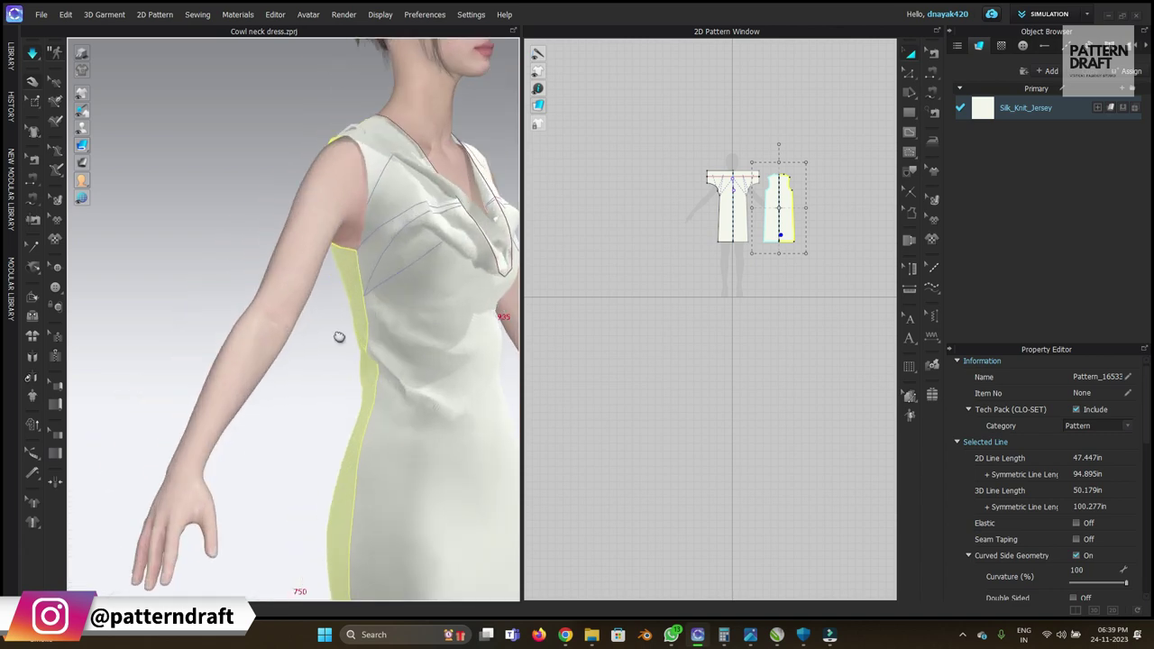
{"action": "scroll", "coordinate": [338, 337], "scroll_direction": "down", "scroll_amount": 3}
{"action": "right_click_drag", "start_coordinate": [322, 364], "coordinate": [255, 359]}
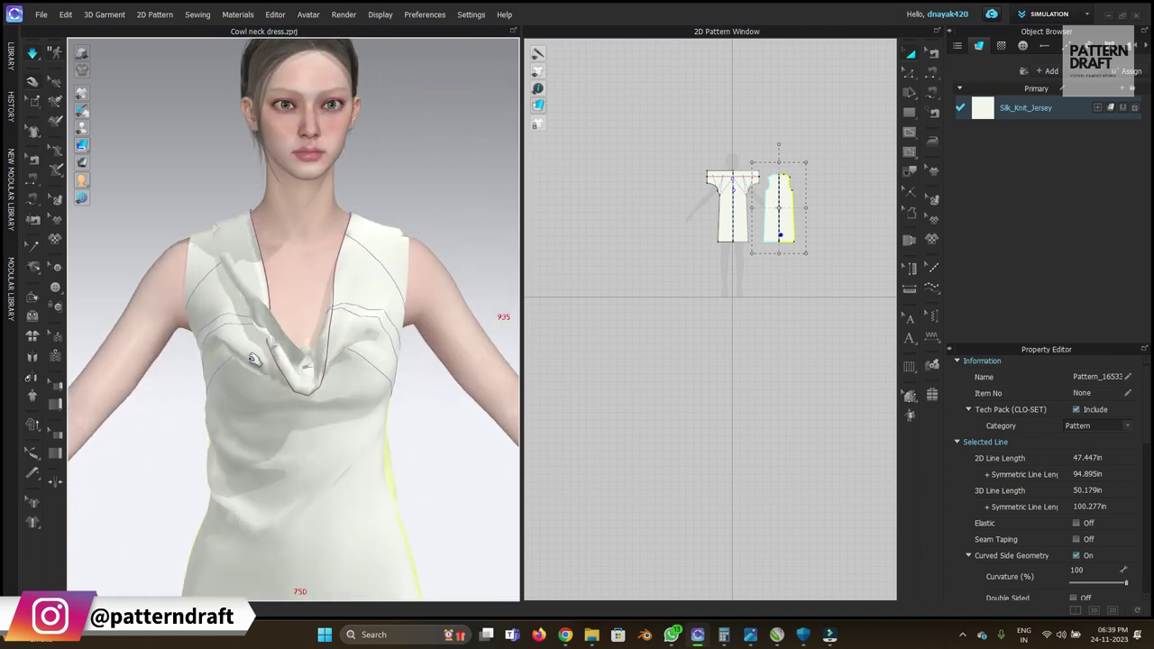
{"action": "left_click", "coordinate": [227, 240]}
{"action": "left_click_drag", "start_coordinate": [260, 230], "coordinate": [297, 358]}
{"action": "left_click", "coordinate": [675, 256]}
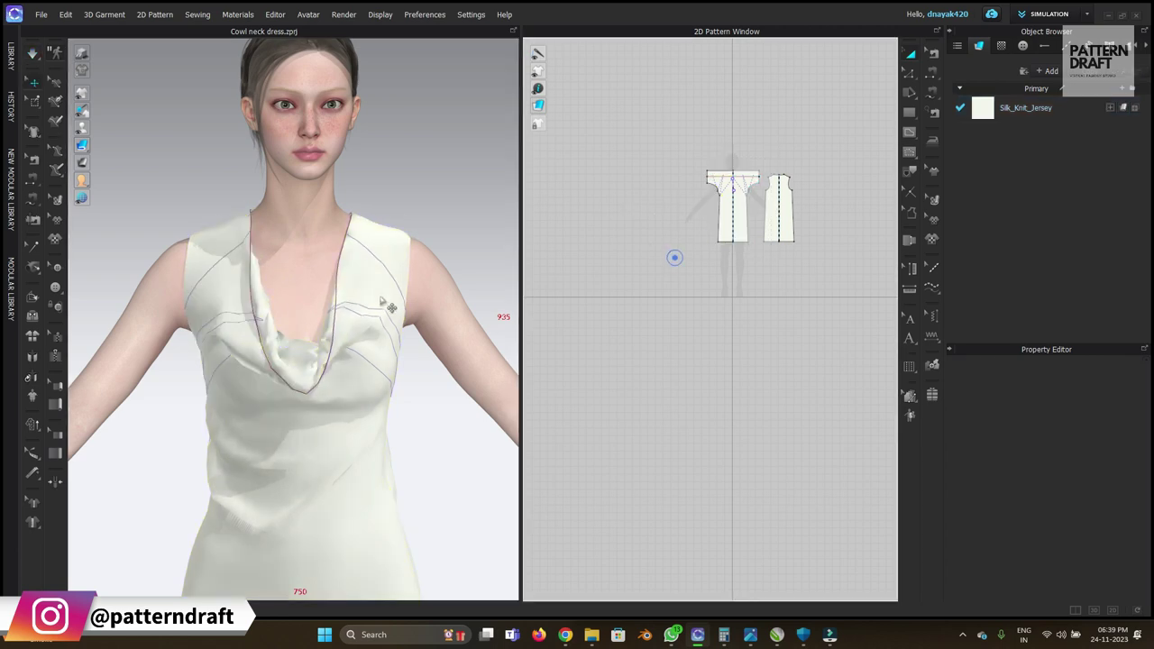
Examine the cowl neckline's folds and inner facing up close from several angles.
{"action": "scroll", "coordinate": [315, 392], "scroll_direction": "up", "scroll_amount": 4}
{"action": "right_click_drag", "start_coordinate": [315, 391], "coordinate": [354, 406]}
{"action": "middle_click_drag", "start_coordinate": [354, 406], "coordinate": [279, 255]}
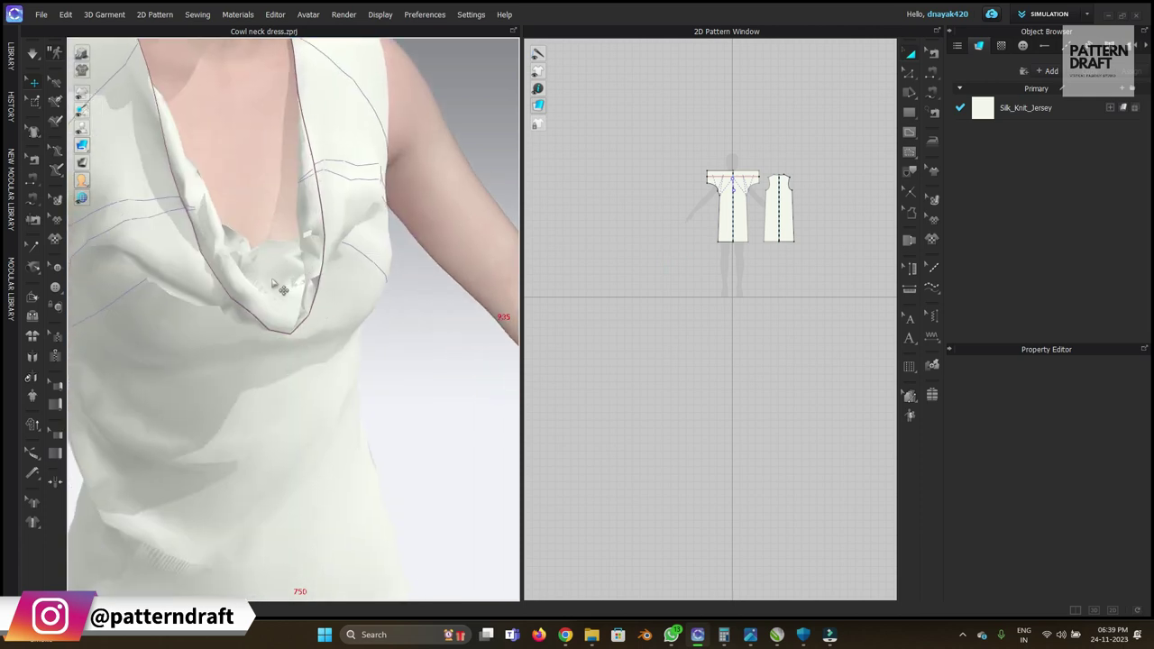
{"action": "right_click_drag", "start_coordinate": [265, 275], "coordinate": [278, 262]}
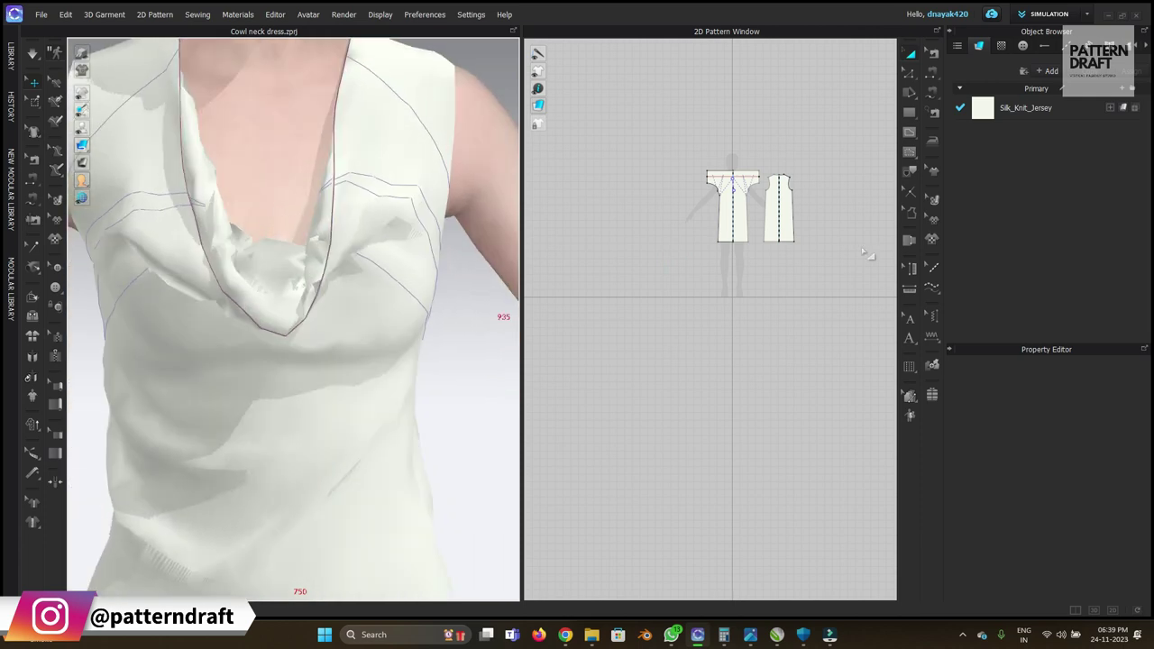
{"action": "right_click_drag", "start_coordinate": [292, 265], "coordinate": [271, 330]}
{"action": "right_click_drag", "start_coordinate": [333, 268], "coordinate": [282, 252]}
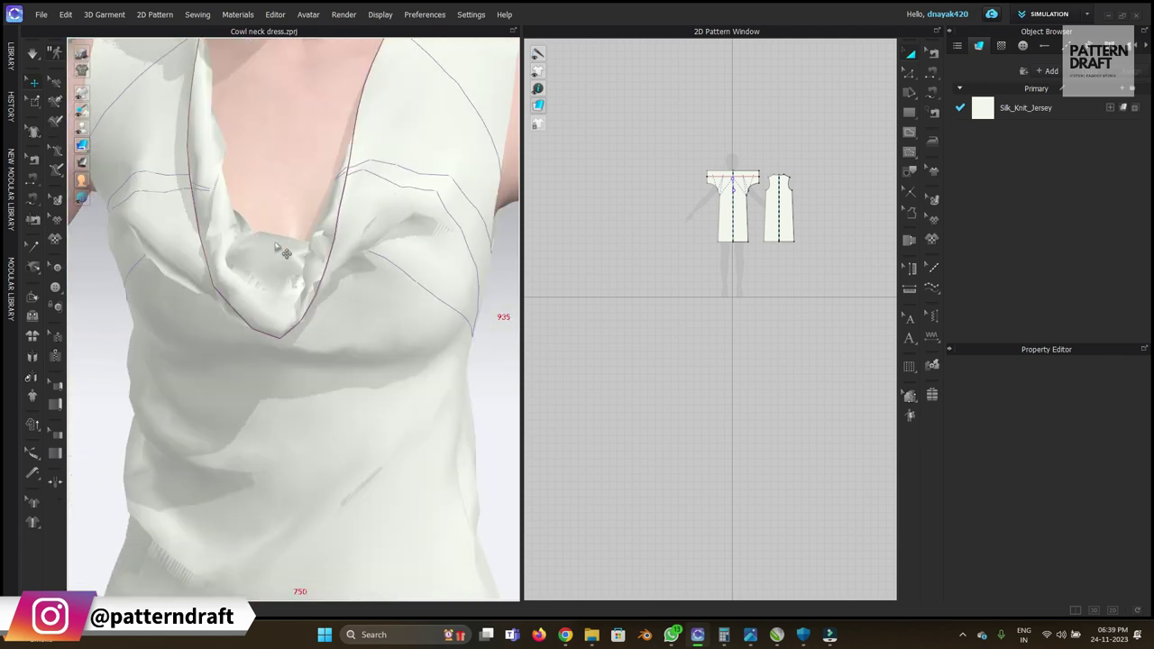
Raise the centre point of the front facing's top edge and bend each half of that edge into an outward curve.
{"action": "middle_click_drag", "start_coordinate": [732, 207], "coordinate": [721, 319]}
{"action": "scroll", "coordinate": [719, 291], "scroll_direction": "up", "scroll_amount": 10}
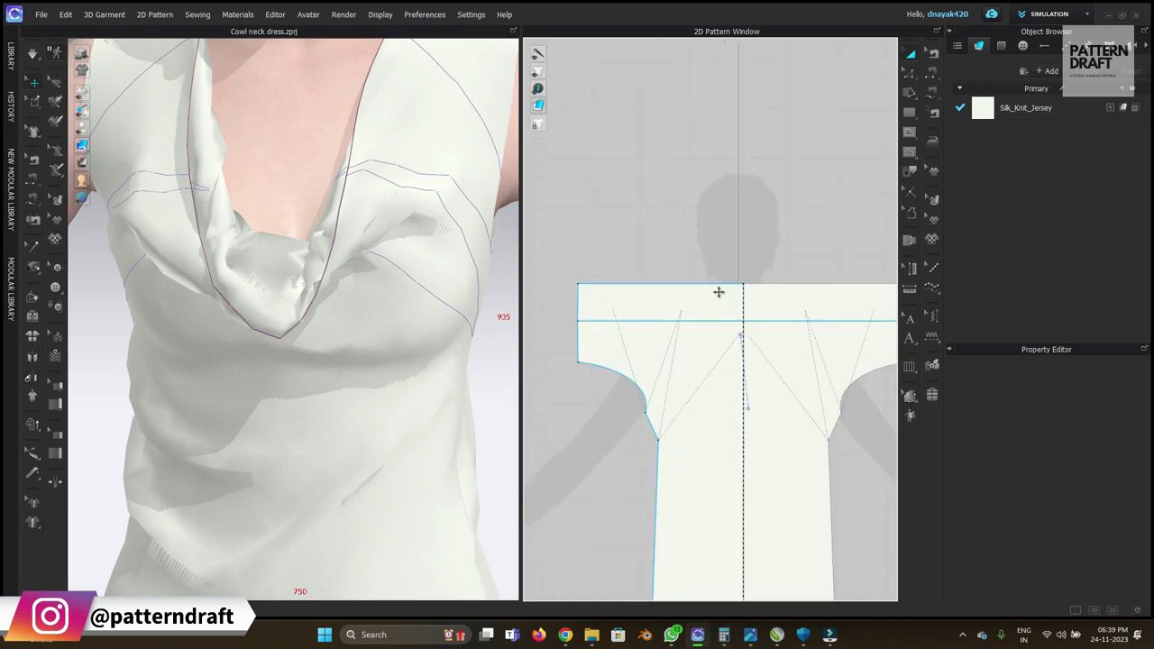
{"action": "key", "text": "z"}
{"action": "left_click_drag", "start_coordinate": [732, 243], "coordinate": [737, 182]}
{"action": "left_click", "coordinate": [749, 138]}
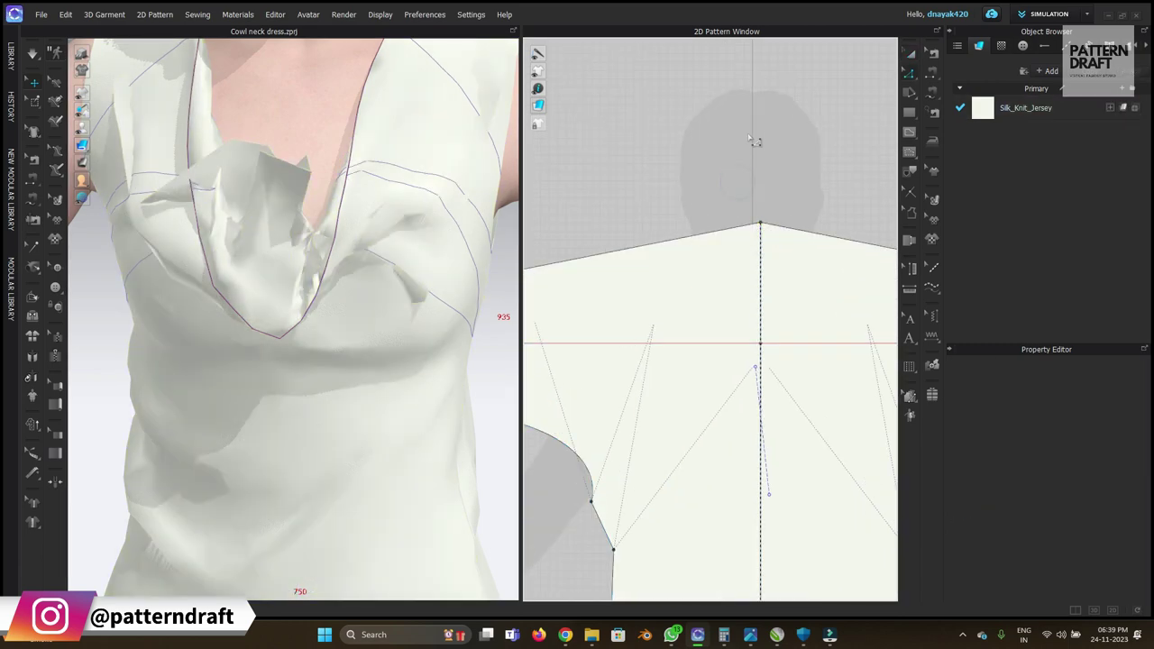
{"action": "left_click", "coordinate": [705, 240]}
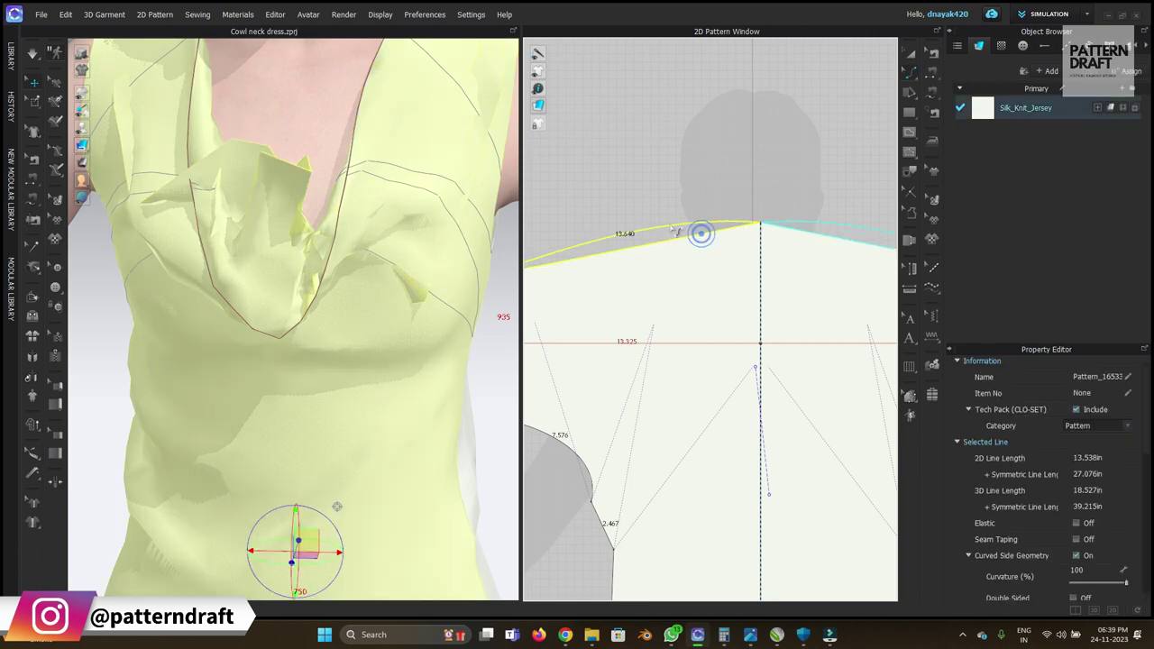
{"action": "left_click", "coordinate": [703, 161]}
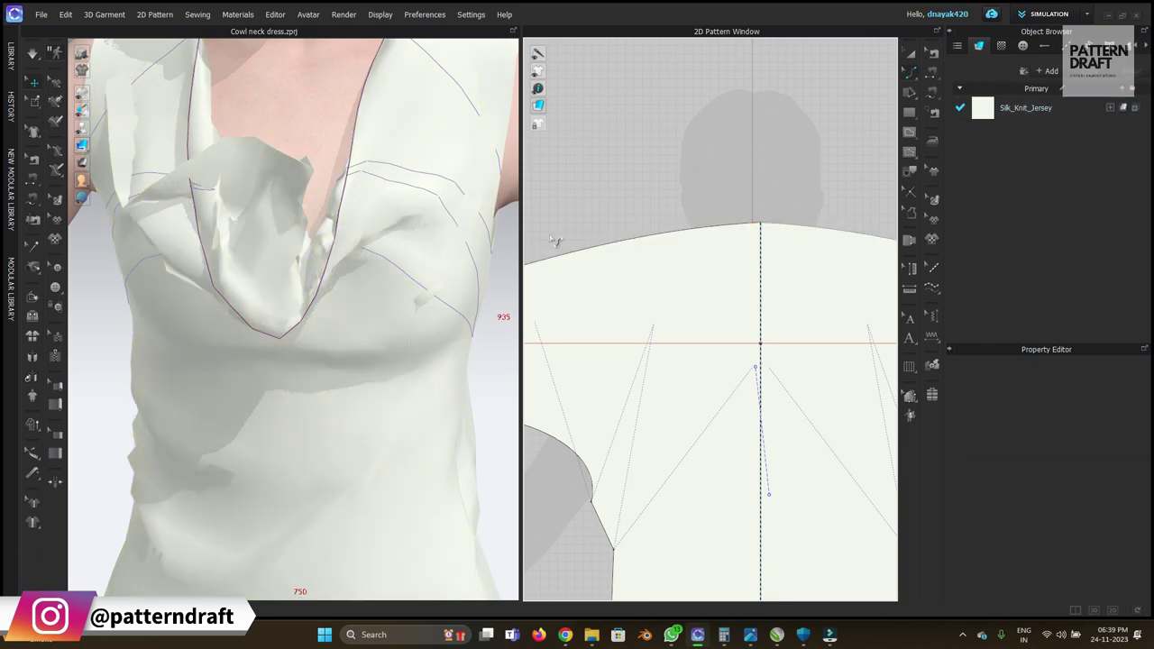
Simulate the dress and pull the deepened facing down behind the cowl neckline.
{"action": "scroll", "coordinate": [704, 160], "scroll_direction": "down", "scroll_amount": 5}
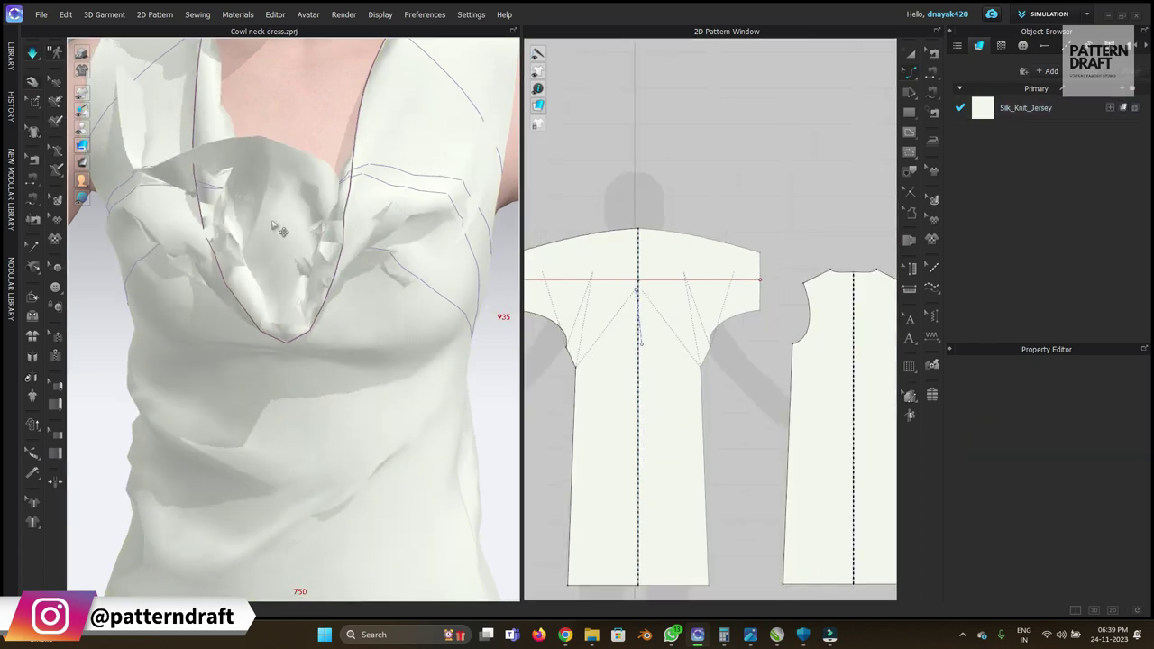
{"action": "right_click_drag", "start_coordinate": [280, 237], "coordinate": [217, 238]}
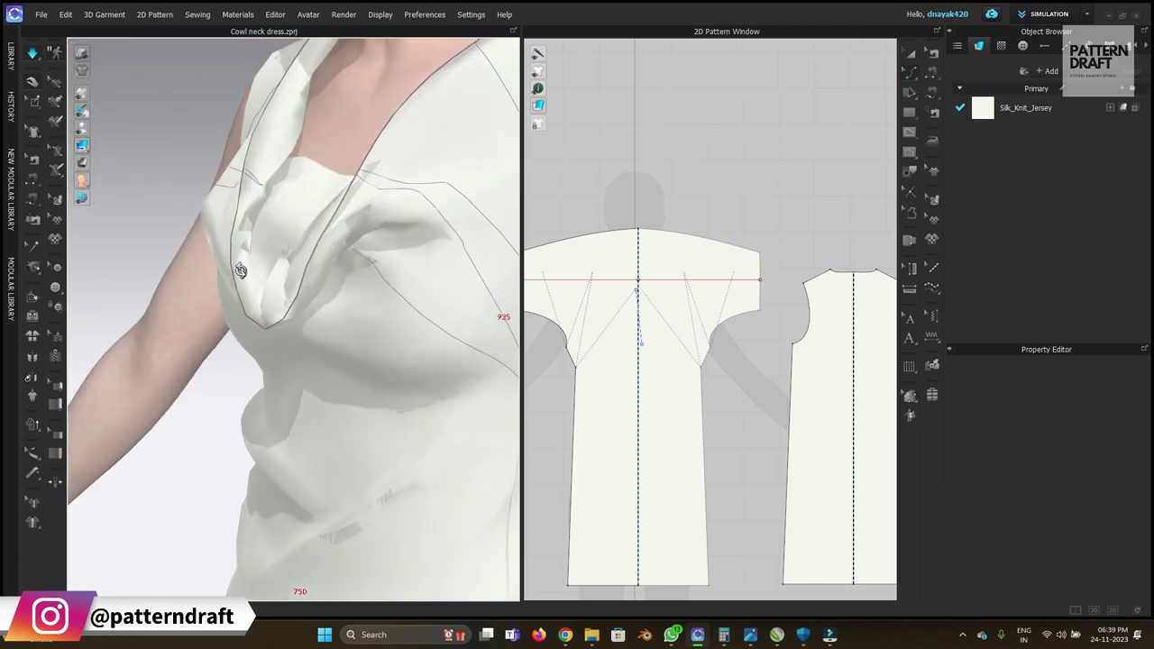
{"action": "left_click", "coordinate": [307, 202]}
{"action": "left_click_drag", "start_coordinate": [280, 419], "coordinate": [261, 495]}
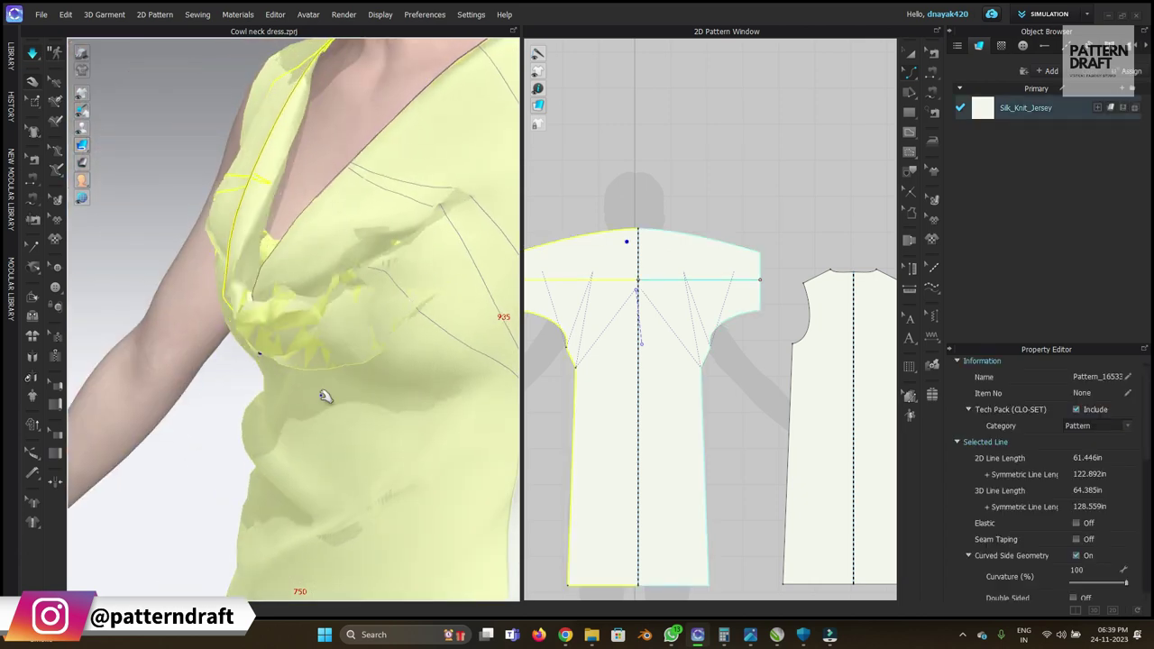
{"action": "mouse_move", "coordinate": [342, 316]}
{"action": "left_mouse_down"}
{"action": "mouse_move", "coordinate": [342, 265]}
{"action": "mouse_move", "coordinate": [361, 252]}
{"action": "mouse_move", "coordinate": [369, 266]}
{"action": "mouse_move", "coordinate": [325, 305]}
{"action": "left_mouse_up"}
{"action": "left_click", "coordinate": [325, 305]}
Hide the avatar and adjust the facing from inside the neckline before stopping the simulation.
{"action": "right_click_drag", "start_coordinate": [322, 304], "coordinate": [240, 373]}
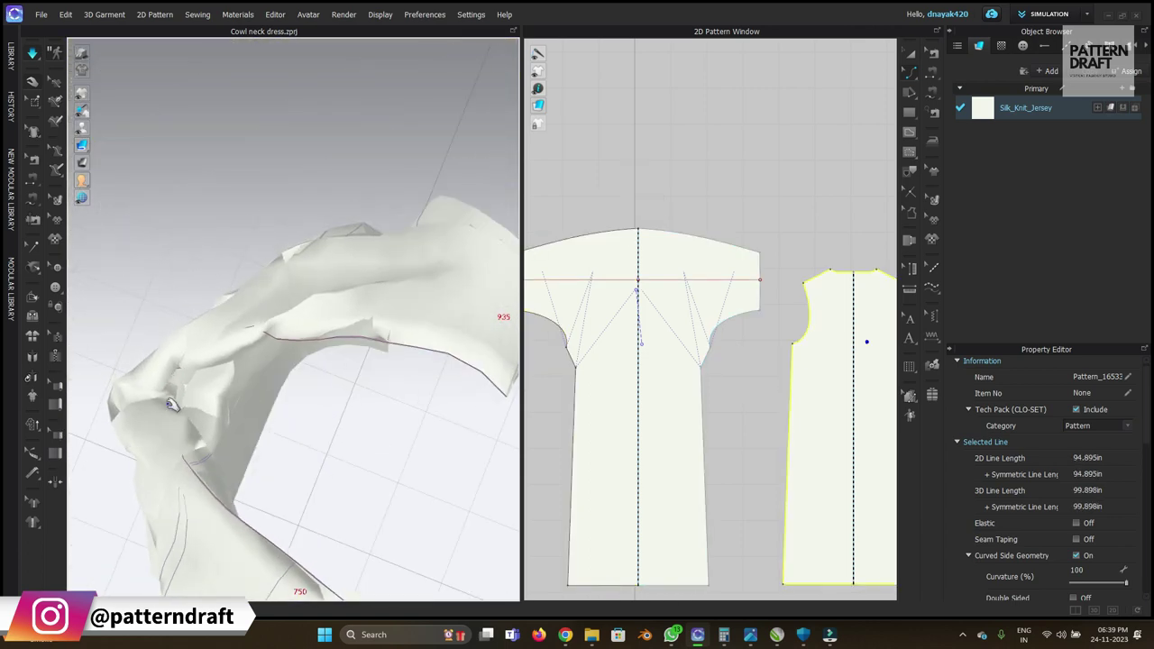
{"action": "left_click", "coordinate": [165, 405]}
{"action": "key", "text": "space"}
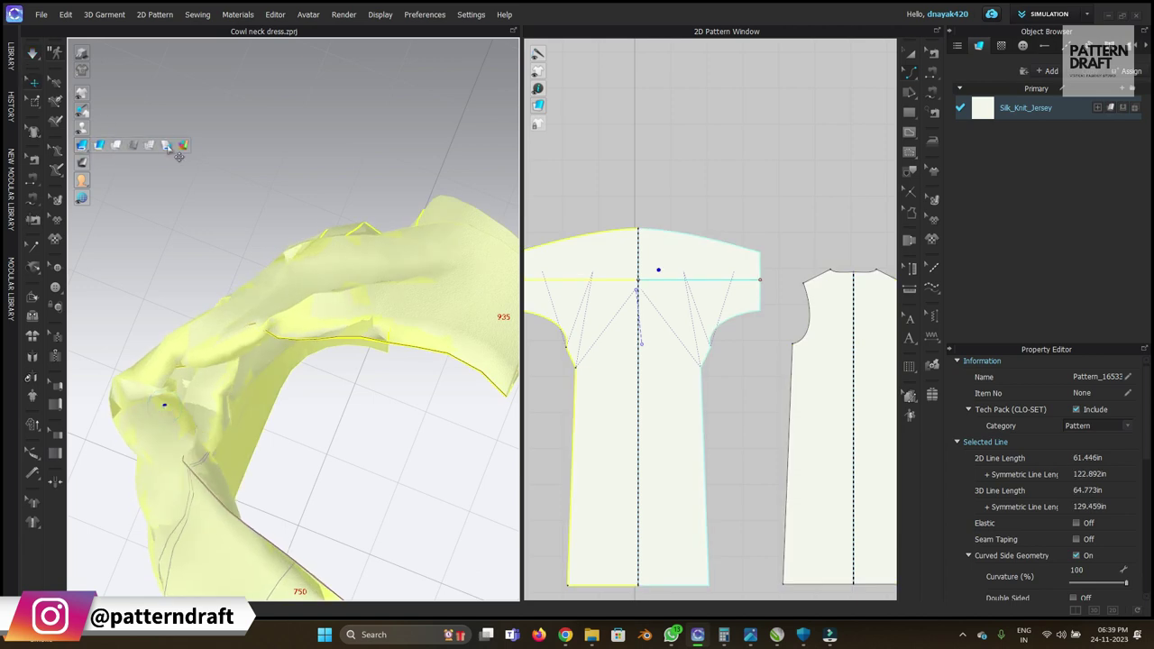
Examine the garment and its folded facing in random pattern colours, and restore the textured surface.
{"action": "left_click", "coordinate": [183, 146]}
{"action": "left_click", "coordinate": [343, 333]}
{"action": "right_click_drag", "start_coordinate": [343, 333], "coordinate": [260, 260]}
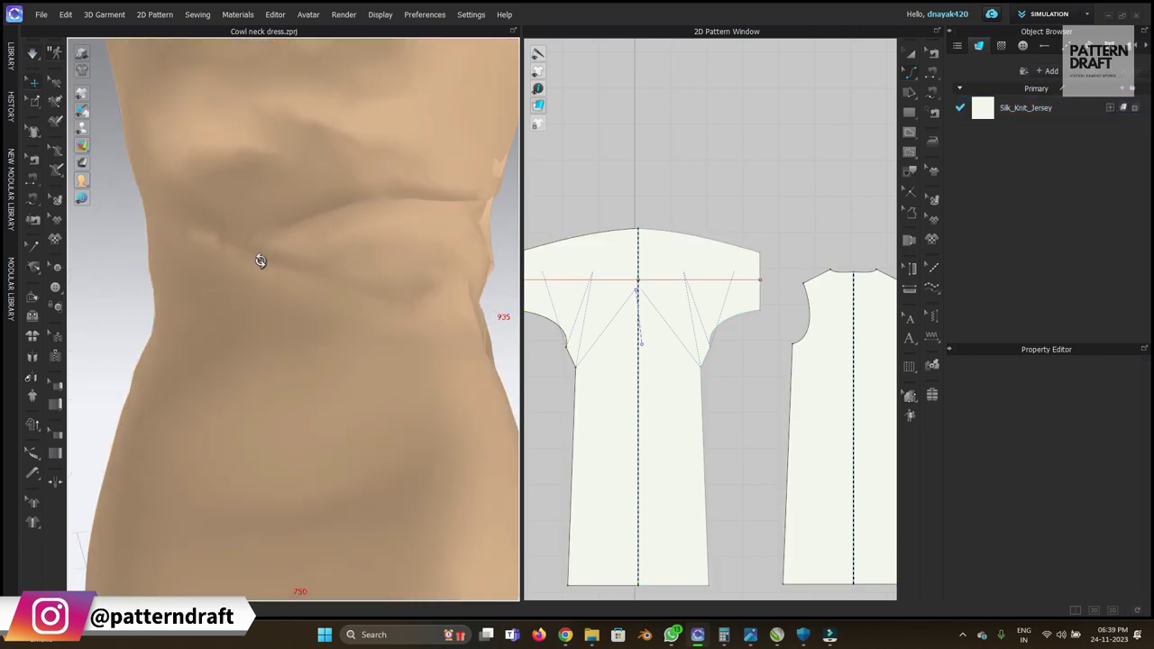
{"action": "middle_click_drag", "start_coordinate": [261, 260], "coordinate": [335, 382]}
{"action": "left_click", "coordinate": [328, 253]}
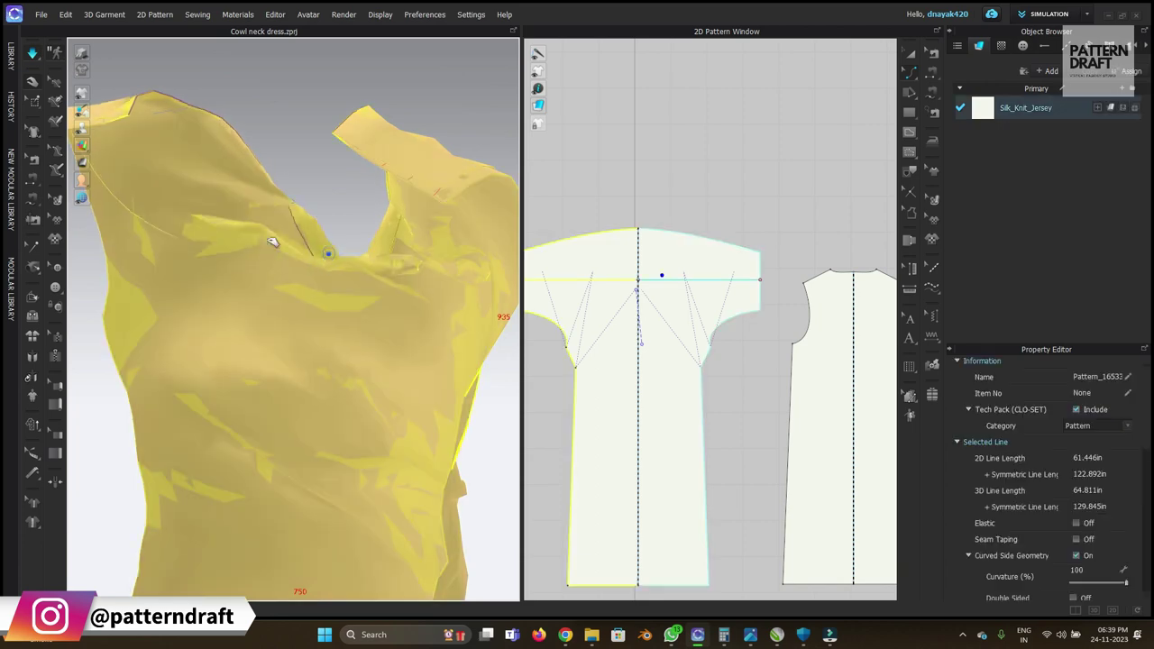
{"action": "right_click_drag", "start_coordinate": [261, 279], "coordinate": [169, 158]}
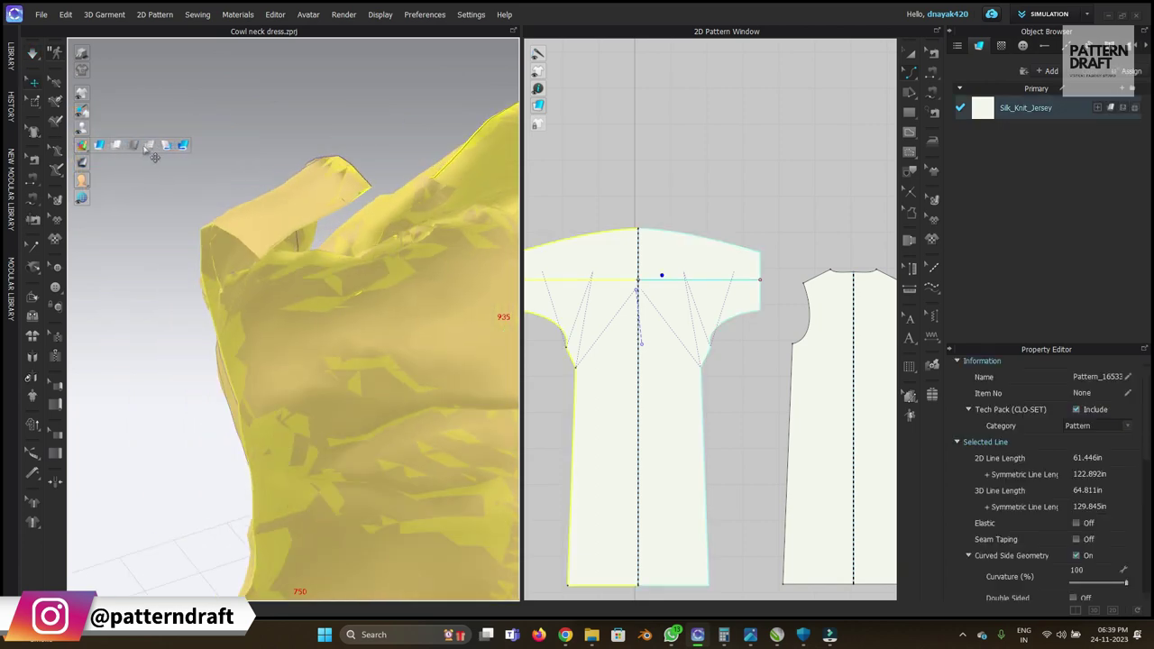
{"action": "left_click", "coordinate": [183, 145]}
Simulate the garment and pull the crumpled facing up and out of the cowl neckline.
{"action": "right_click_drag", "start_coordinate": [369, 261], "coordinate": [384, 283]}
{"action": "key", "text": "space"}
{"action": "left_click_drag", "start_coordinate": [359, 283], "coordinate": [403, 121]}
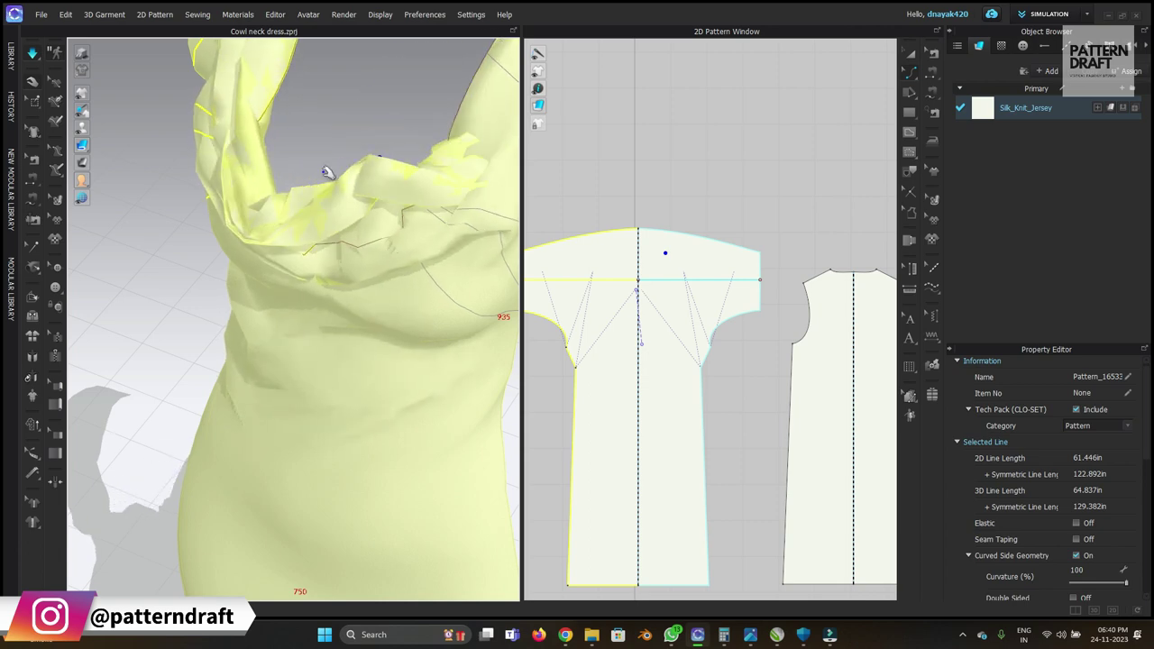
{"action": "left_click_drag", "start_coordinate": [405, 54], "coordinate": [363, 170]}
{"action": "right_click_drag", "start_coordinate": [363, 170], "coordinate": [387, 209]}
{"action": "left_click_drag", "start_coordinate": [398, 208], "coordinate": [371, 198]}
Pull the shoulder and cowl edge until the facing hangs smoothly inside the front, and stop the simulation.
{"action": "scroll", "coordinate": [372, 199], "scroll_direction": "down", "scroll_amount": 4}
{"action": "right_click_drag", "start_coordinate": [386, 193], "coordinate": [424, 214]}
{"action": "left_click_drag", "start_coordinate": [388, 216], "coordinate": [281, 94]}
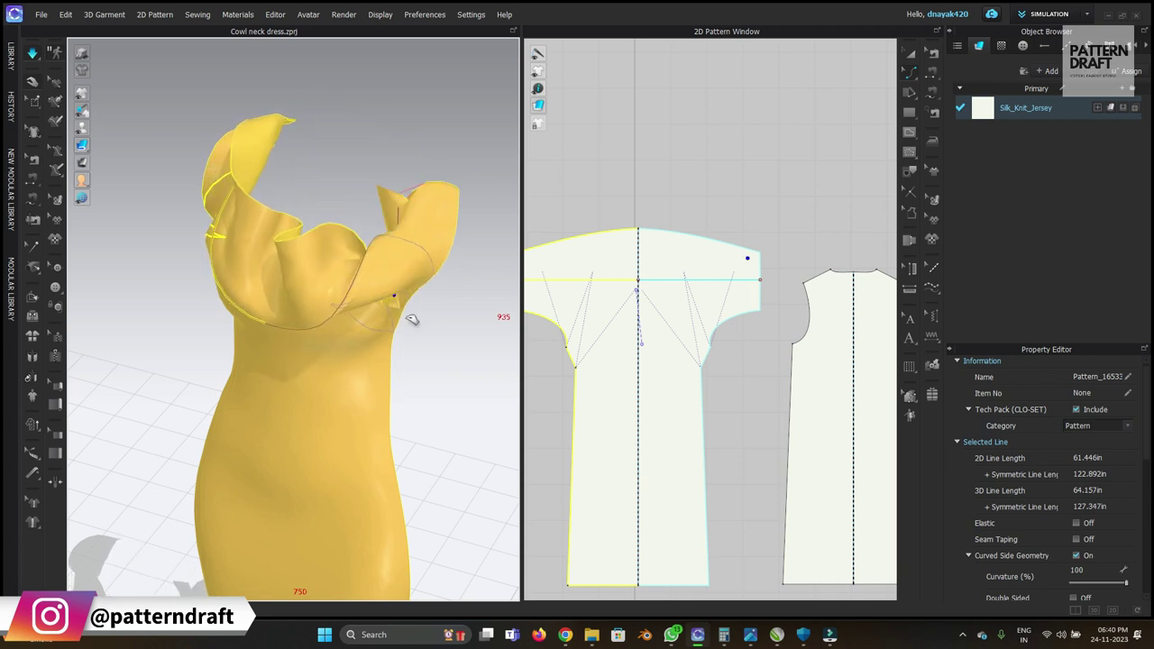
{"action": "left_click_drag", "start_coordinate": [362, 160], "coordinate": [330, 192]}
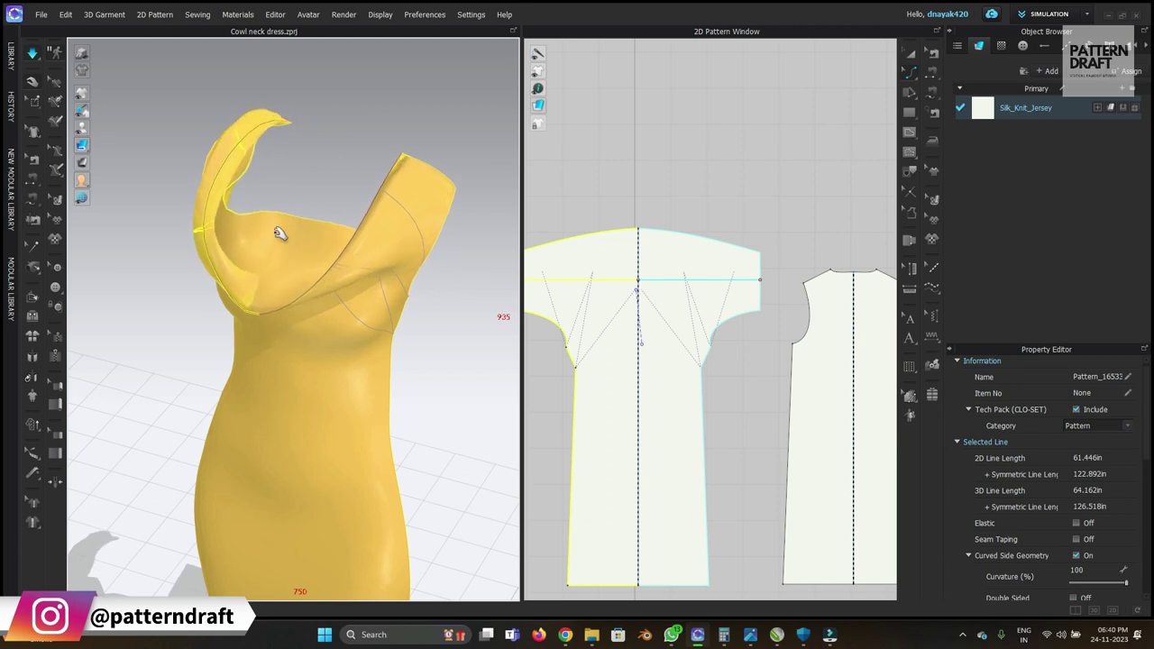
{"action": "key", "text": "space"}
Turn on fold rendering for the front's horizontal fold line and set its fold angle to 75.
{"action": "right_click_drag", "start_coordinate": [256, 208], "coordinate": [328, 178]}
{"action": "left_click_drag", "start_coordinate": [327, 176], "coordinate": [361, 159]}
{"action": "left_click", "coordinate": [351, 125]}
{"action": "left_click", "coordinate": [606, 278]}
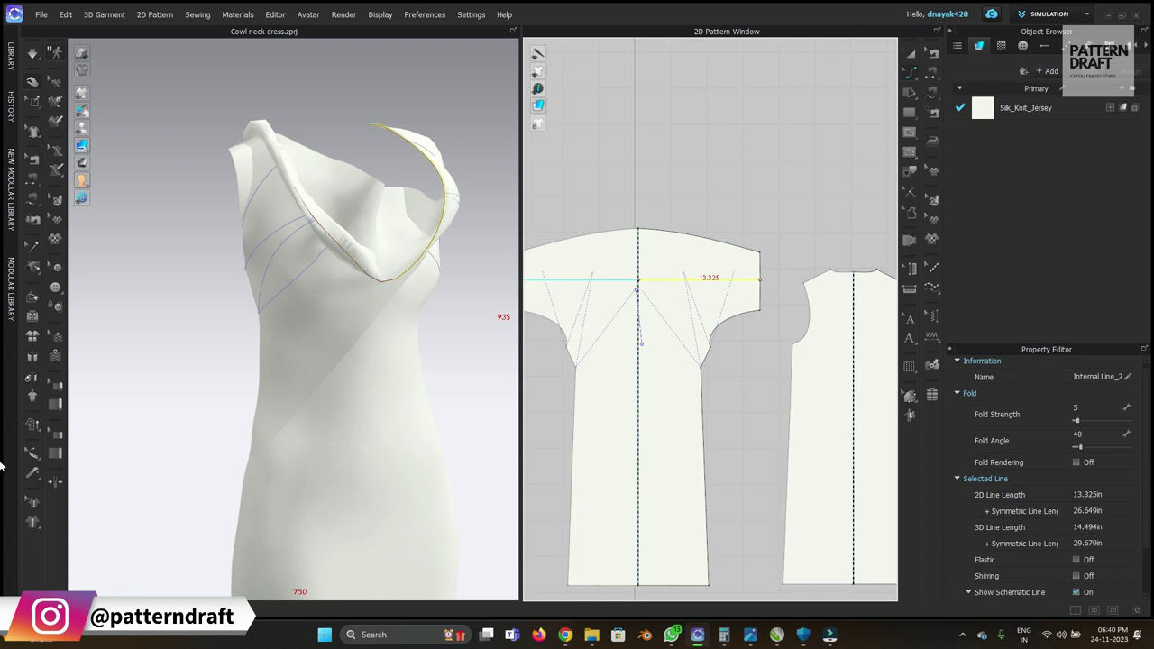
{"action": "left_click", "coordinate": [1082, 462]}
{"action": "left_click_drag", "start_coordinate": [1078, 447], "coordinate": [1085, 449]}
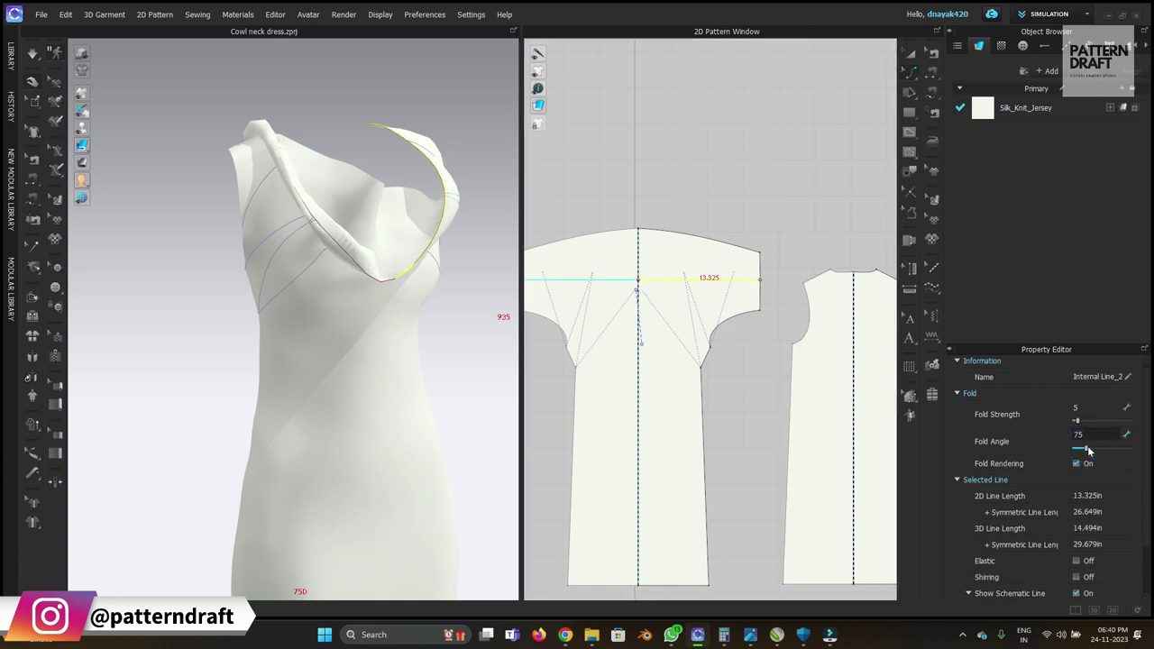
Simulate the garment and pull the centre front outward at the fold line to stretch out the cowl edge.
{"action": "left_click_drag", "start_coordinate": [367, 216], "coordinate": [294, 208]}
{"action": "right_click_drag", "start_coordinate": [381, 285], "coordinate": [577, 320]}
{"action": "right_click_drag", "start_coordinate": [360, 231], "coordinate": [514, 250]}
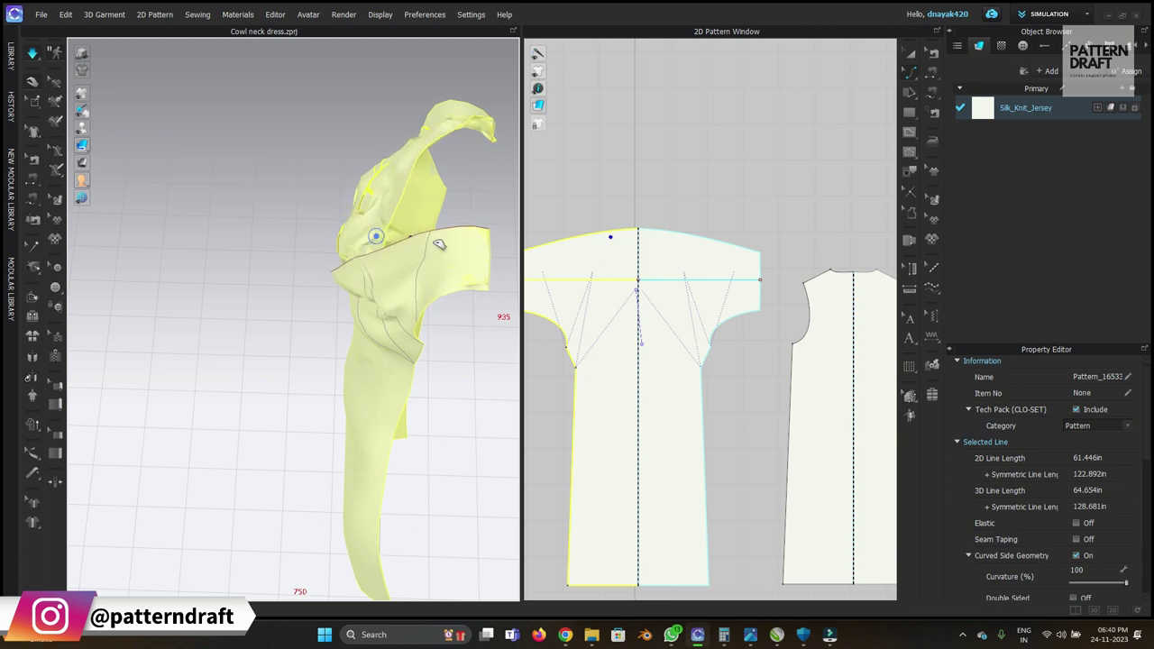
{"action": "left_click_drag", "start_coordinate": [512, 293], "coordinate": [516, 293]}
{"action": "right_click_drag", "start_coordinate": [307, 256], "coordinate": [580, 273]}
{"action": "left_click_drag", "start_coordinate": [410, 289], "coordinate": [518, 300]}
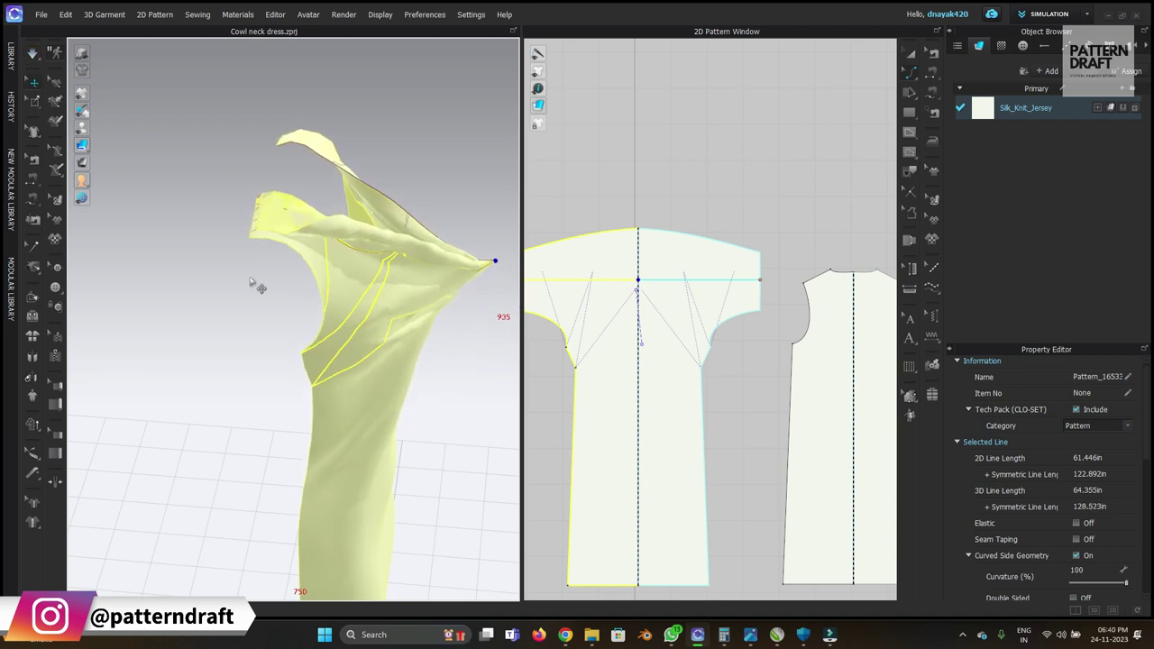
Pin a small patch of mesh at the centre front on the fold line.
{"action": "left_click", "coordinate": [30, 103]}
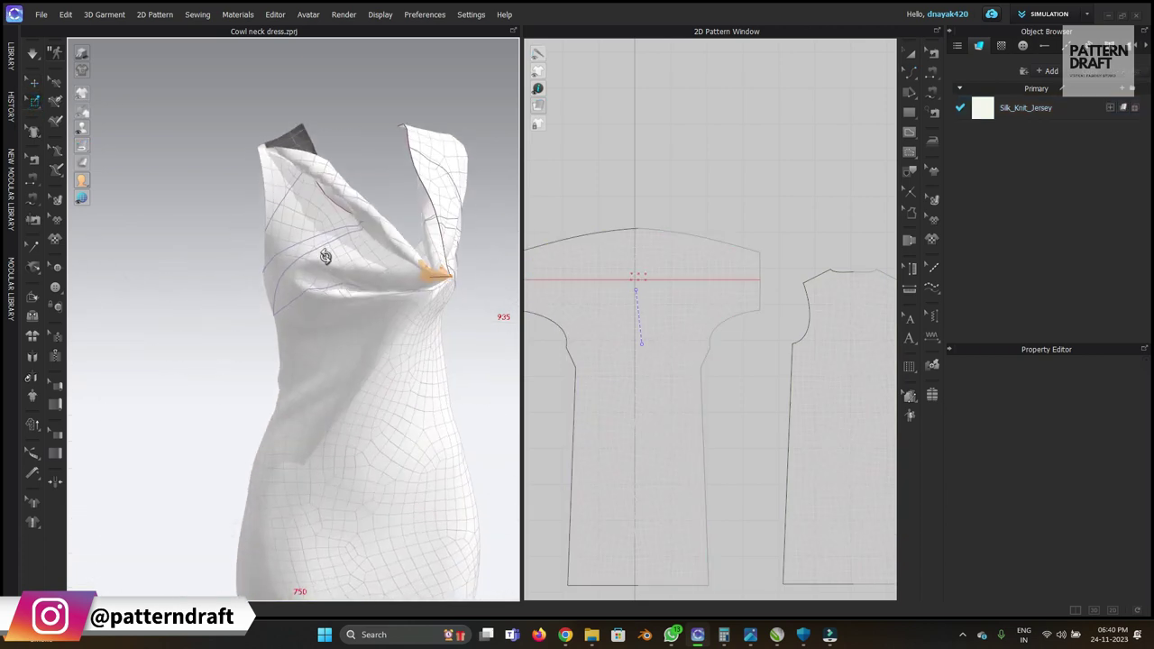
{"action": "scroll", "coordinate": [360, 283], "scroll_direction": "up", "scroll_amount": 5}
{"action": "right_click_drag", "start_coordinate": [328, 224], "coordinate": [457, 289]}
Simulate the pinned garment and pull the facing and shoulder end over so the facing turns inside.
{"action": "key", "text": "space"}
{"action": "mouse_move", "coordinate": [389, 488]}
{"action": "left_mouse_down"}
{"action": "mouse_move", "coordinate": [251, 326]}
{"action": "mouse_move", "coordinate": [247, 510]}
{"action": "mouse_move", "coordinate": [340, 564]}
{"action": "left_mouse_up"}
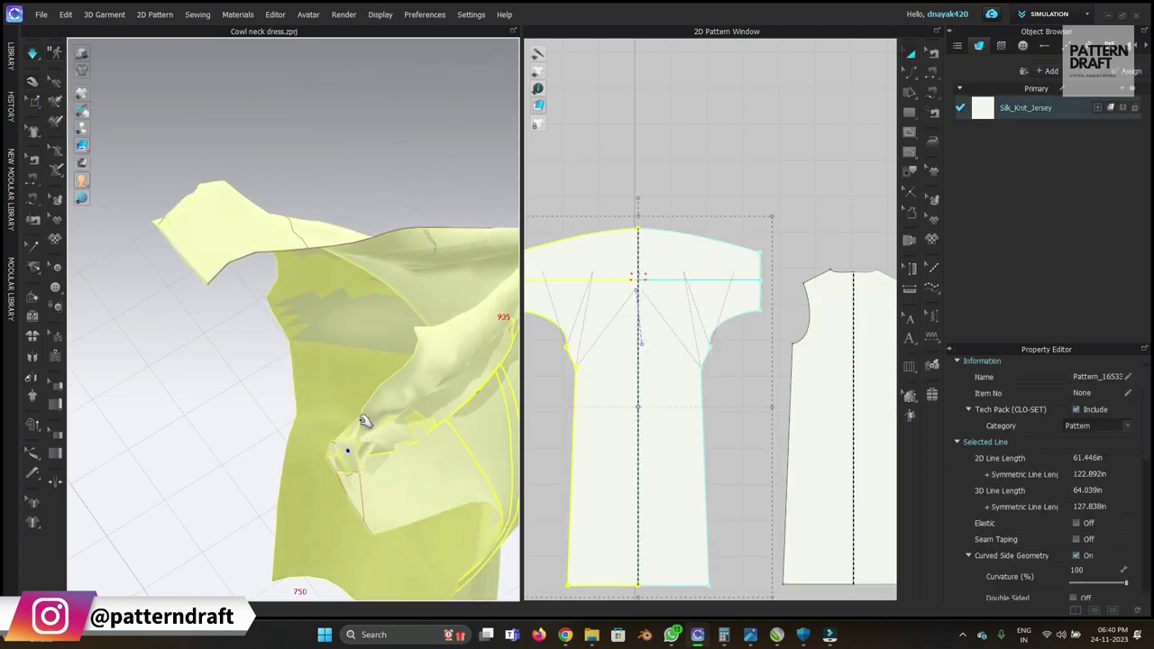
{"action": "left_click_drag", "start_coordinate": [343, 453], "coordinate": [306, 484]}
{"action": "left_click_drag", "start_coordinate": [352, 445], "coordinate": [58, 438]}
{"action": "right_click_drag", "start_coordinate": [283, 433], "coordinate": [373, 463]}
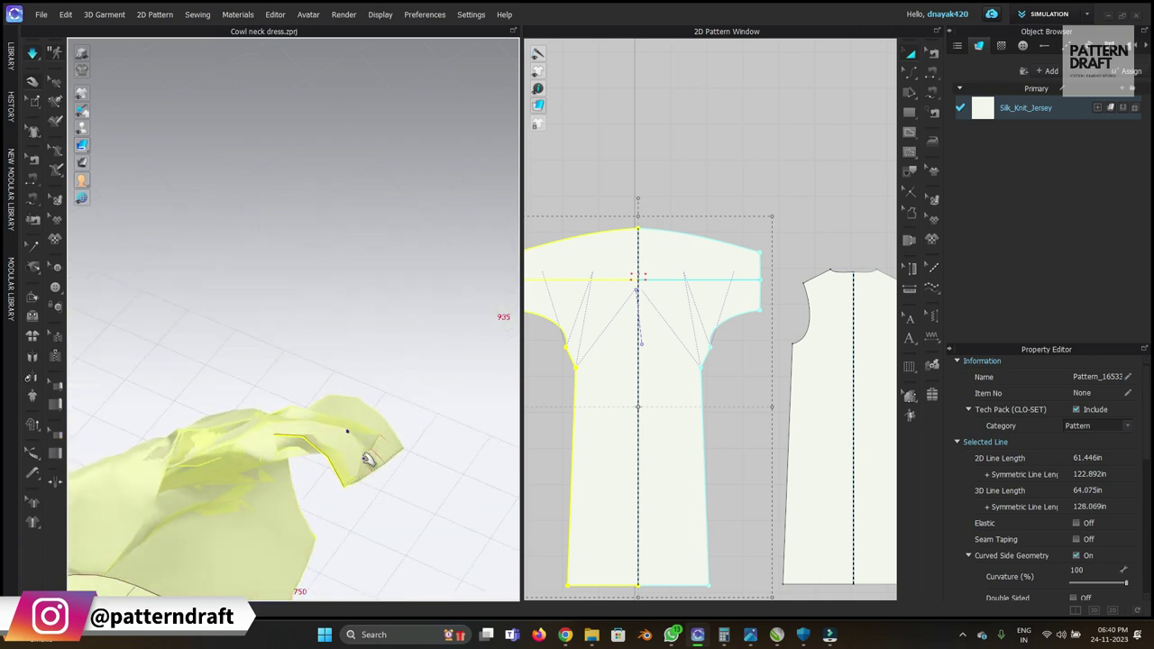
{"action": "left_click_drag", "start_coordinate": [250, 416], "coordinate": [399, 502]}
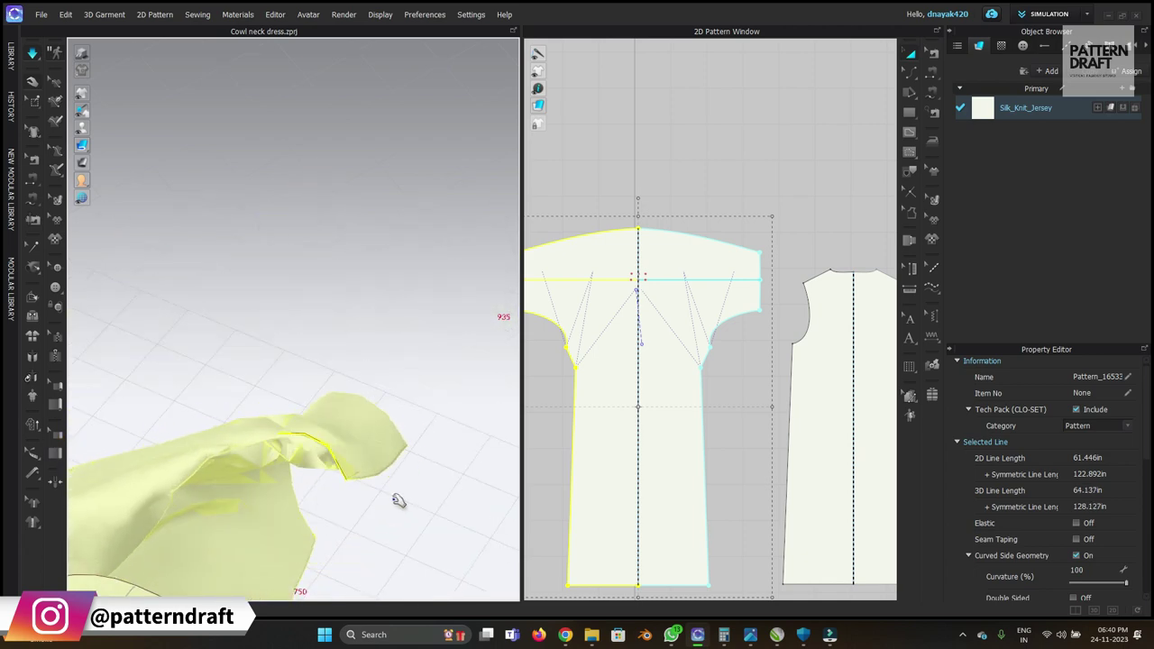
Pull the facing inward at the avatar's right shoulder and show the avatar again.
{"action": "scroll", "coordinate": [375, 484], "scroll_direction": "down", "scroll_amount": 4}
{"action": "right_click_drag", "start_coordinate": [374, 485], "coordinate": [399, 421]}
{"action": "middle_click_drag", "start_coordinate": [399, 421], "coordinate": [371, 342]}
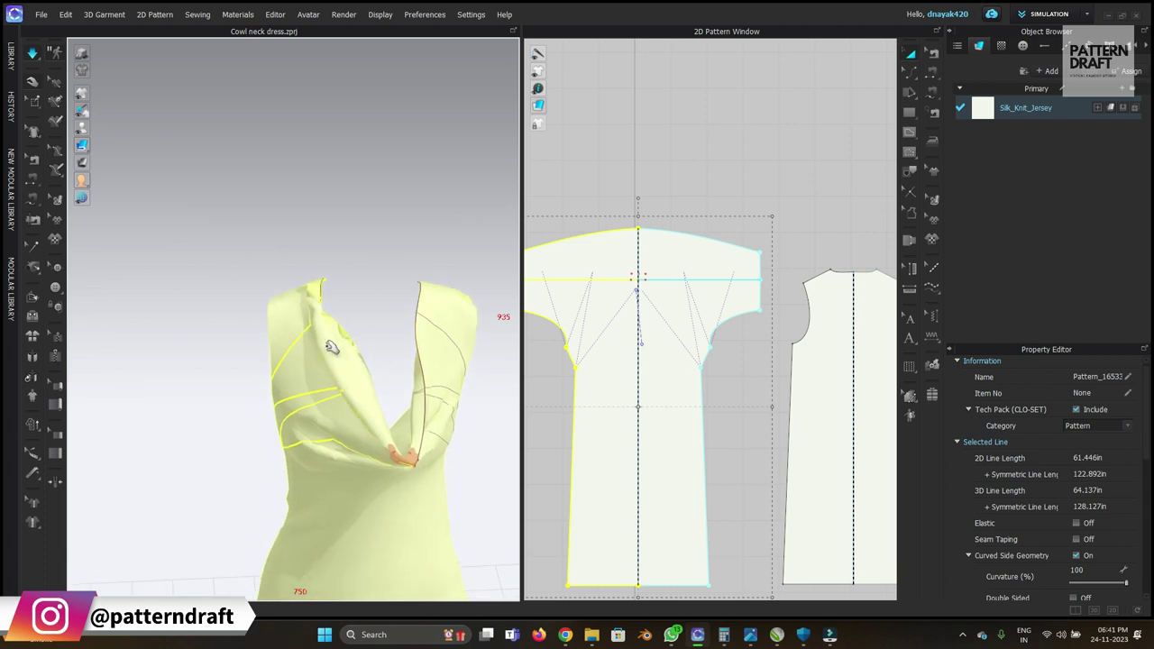
{"action": "left_click_drag", "start_coordinate": [323, 301], "coordinate": [458, 282]}
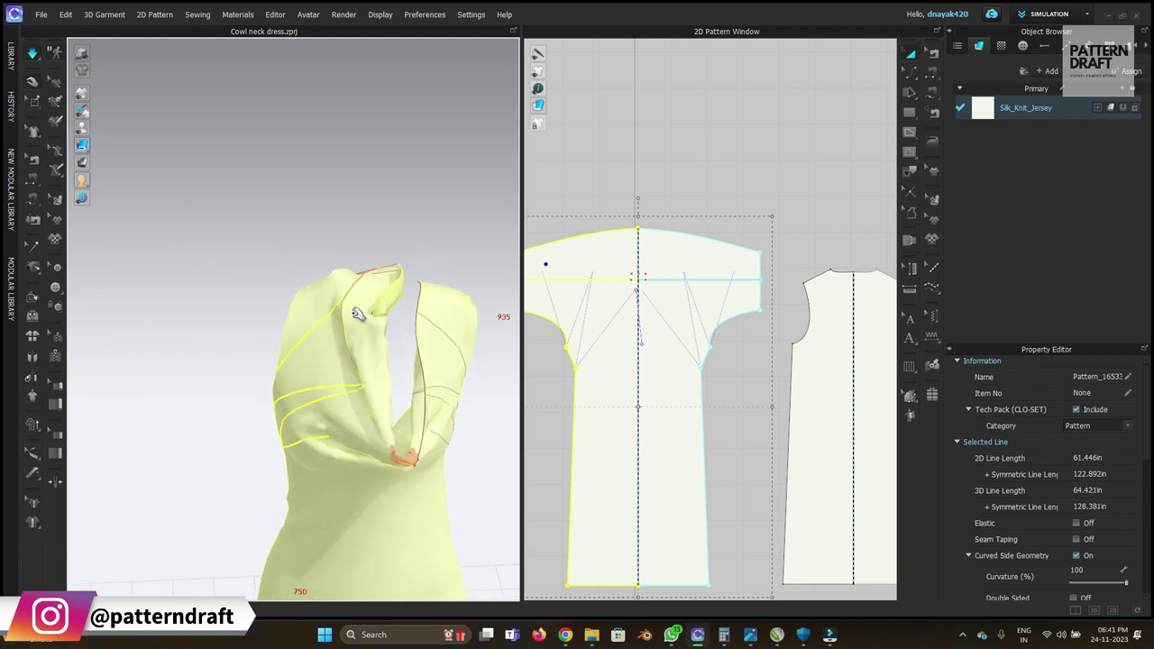
{"action": "left_click_drag", "start_coordinate": [351, 309], "coordinate": [398, 282]}
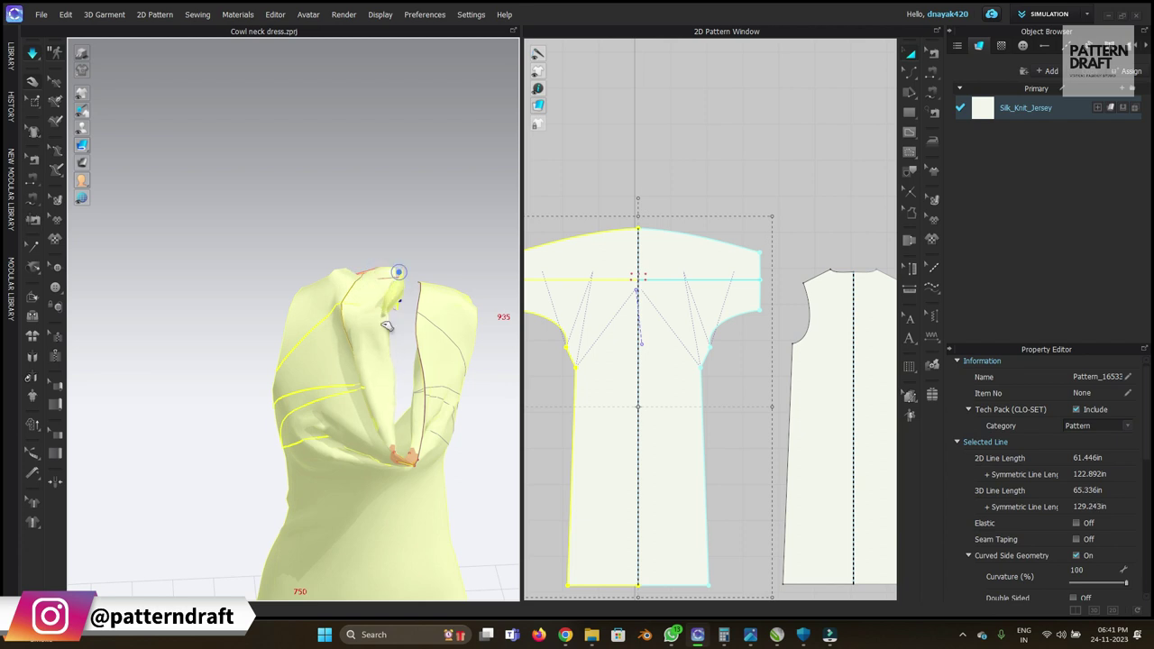
{"action": "key", "text": "shift+a"}
{"action": "mouse_move", "coordinate": [328, 297]}
{"action": "left_mouse_down"}
{"action": "mouse_move", "coordinate": [103, 320]}
{"action": "mouse_move", "coordinate": [365, 302]}
{"action": "mouse_move", "coordinate": [95, 351]}
{"action": "mouse_move", "coordinate": [311, 297]}
{"action": "left_mouse_up"}
{"action": "left_click", "coordinate": [325, 296]}
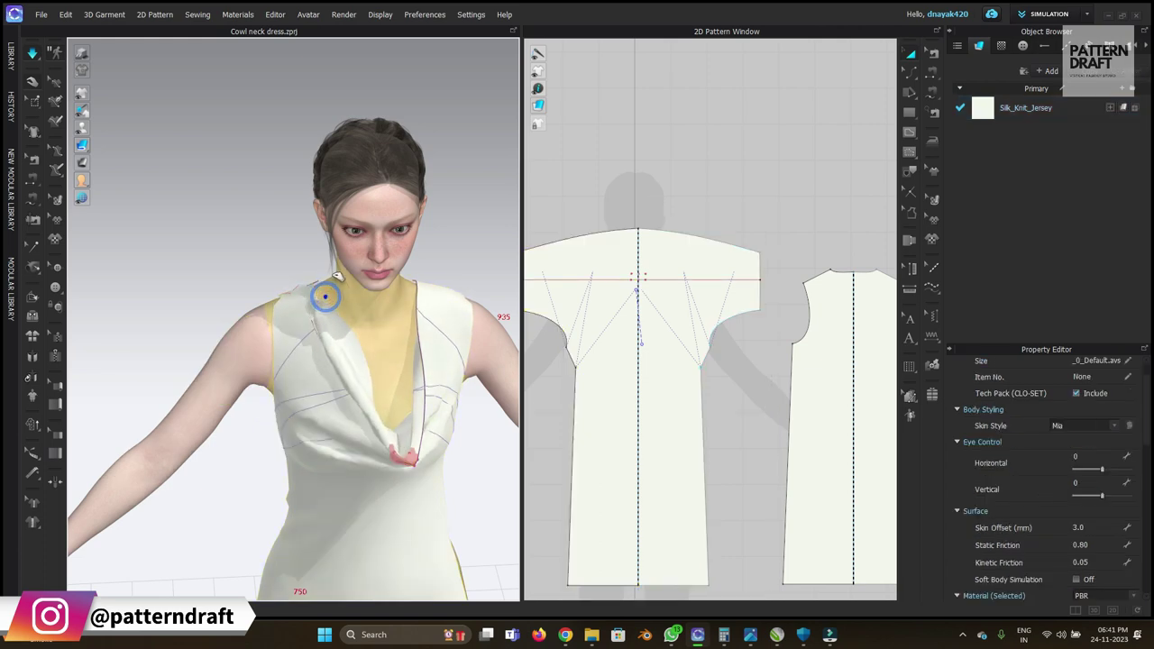
Delete the seam on the facing's shoulder end above the fold line and simulate the dress.
{"action": "left_click", "coordinate": [926, 52]}
{"action": "scroll", "coordinate": [569, 337], "scroll_direction": "down", "scroll_amount": 4}
{"action": "middle_click_drag", "start_coordinate": [569, 338], "coordinate": [665, 359]}
{"action": "scroll", "coordinate": [622, 332], "scroll_direction": "up", "scroll_amount": 5}
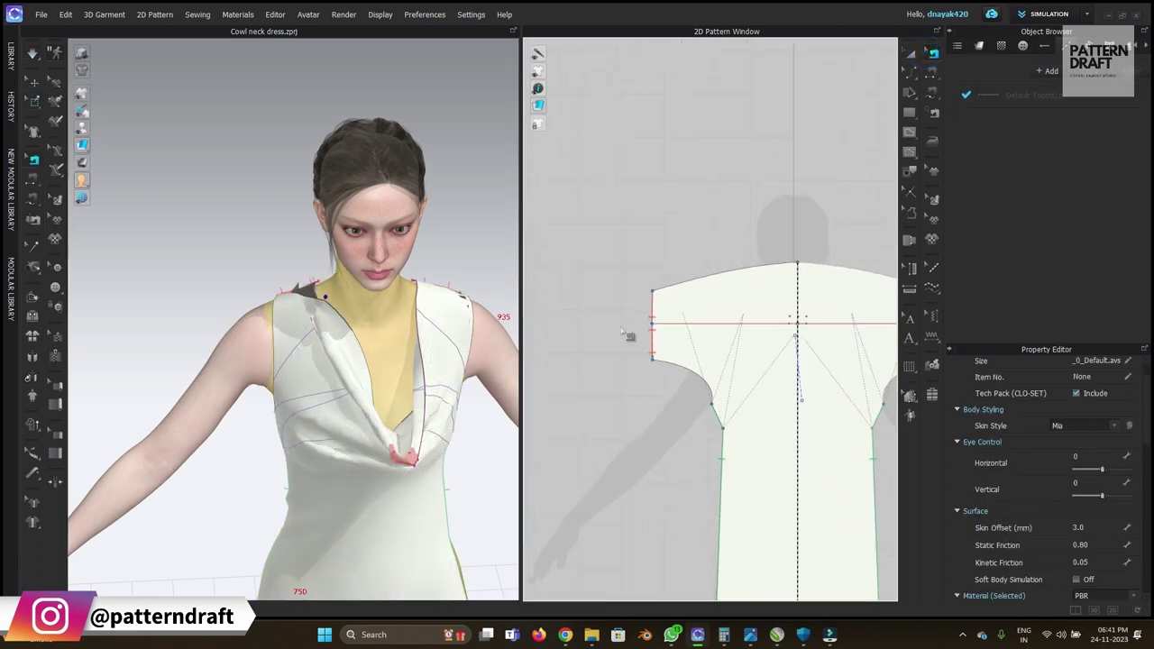
{"action": "scroll", "coordinate": [628, 335], "scroll_direction": "up", "scroll_amount": 2}
{"action": "left_click", "coordinate": [663, 306]}
{"action": "left_click", "coordinate": [696, 218]}
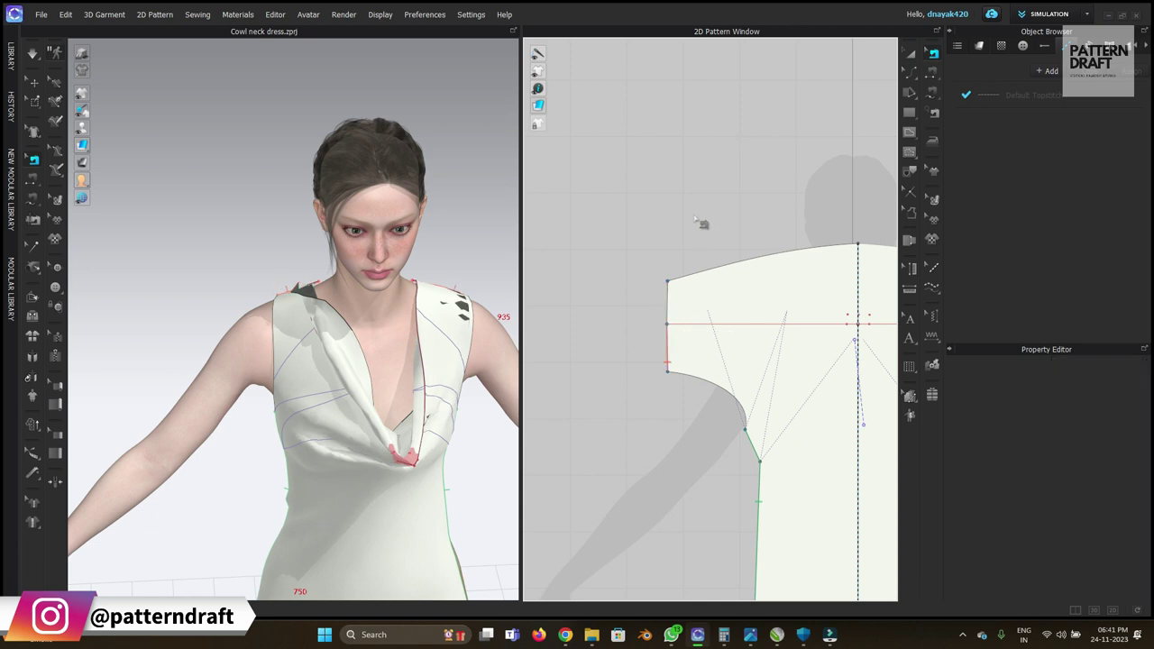
{"action": "key", "text": "space"}
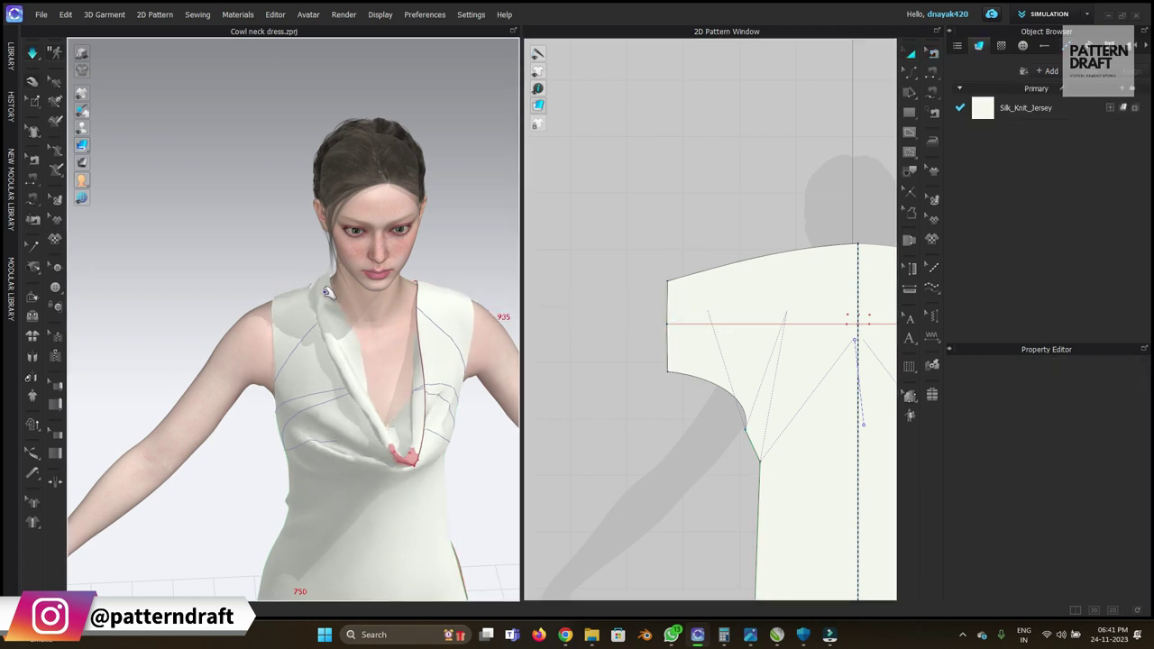
Sew the facing's shoulder end to the front shoulder edge below the fold line with free sewing, and simulate.
{"action": "key", "text": "space"}
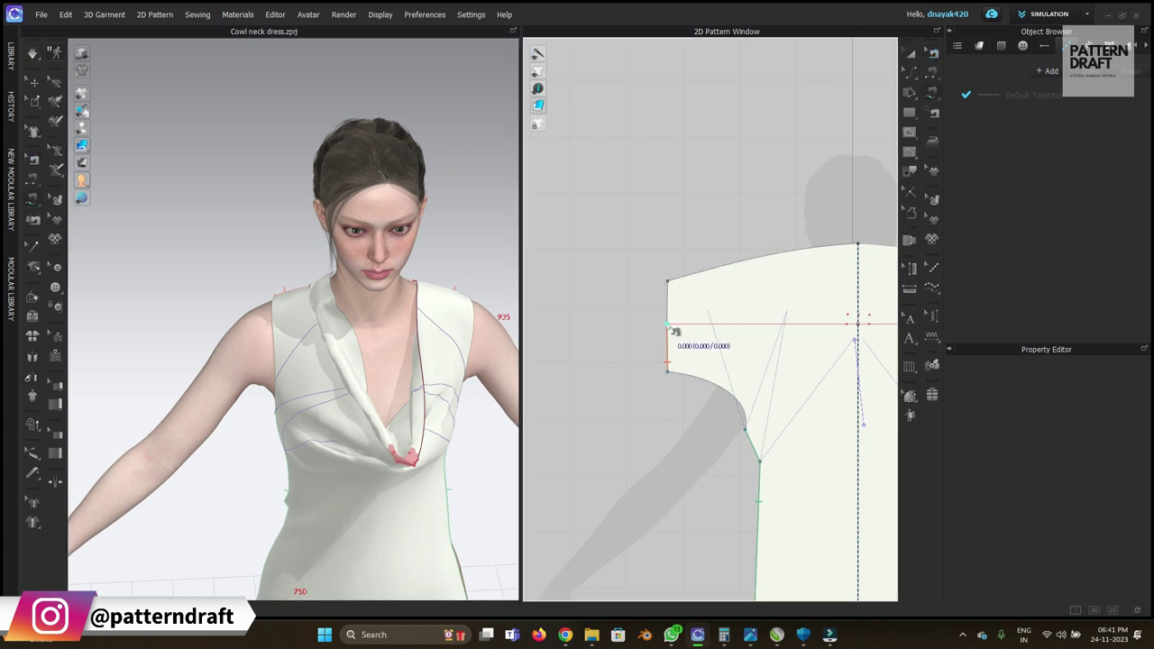
{"action": "left_click", "coordinate": [667, 375]}
{"action": "key", "text": "space"}
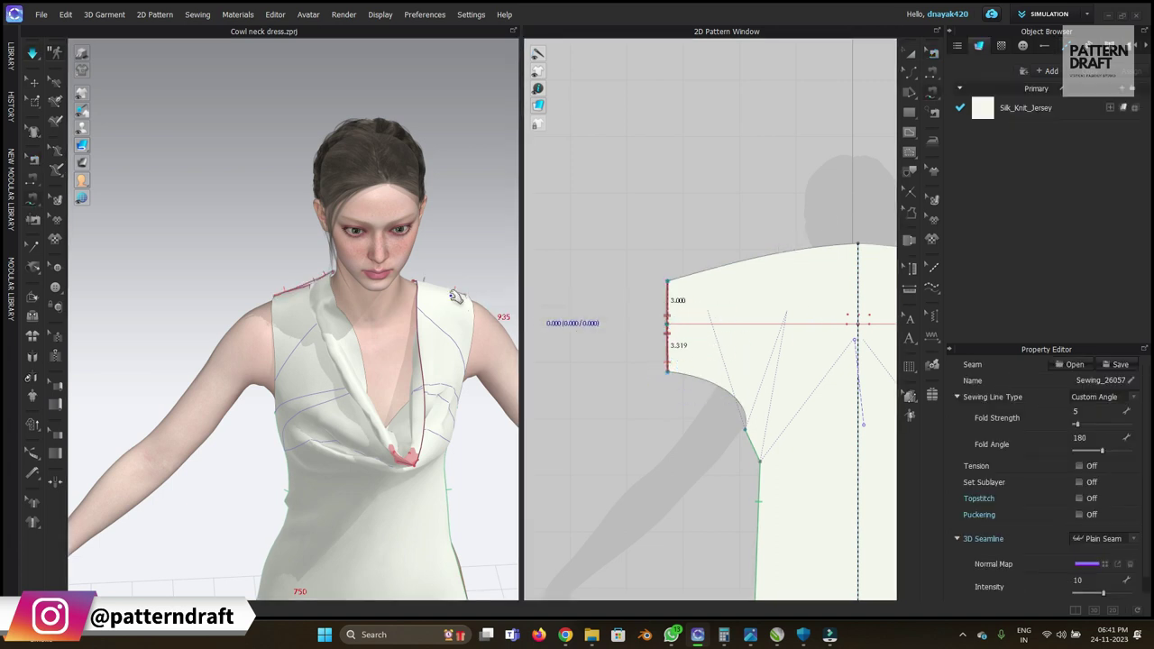
Pull the sewn facing into place at the avatar's right shoulder so it lies inside the neckline.
{"action": "left_click", "coordinate": [300, 293]}
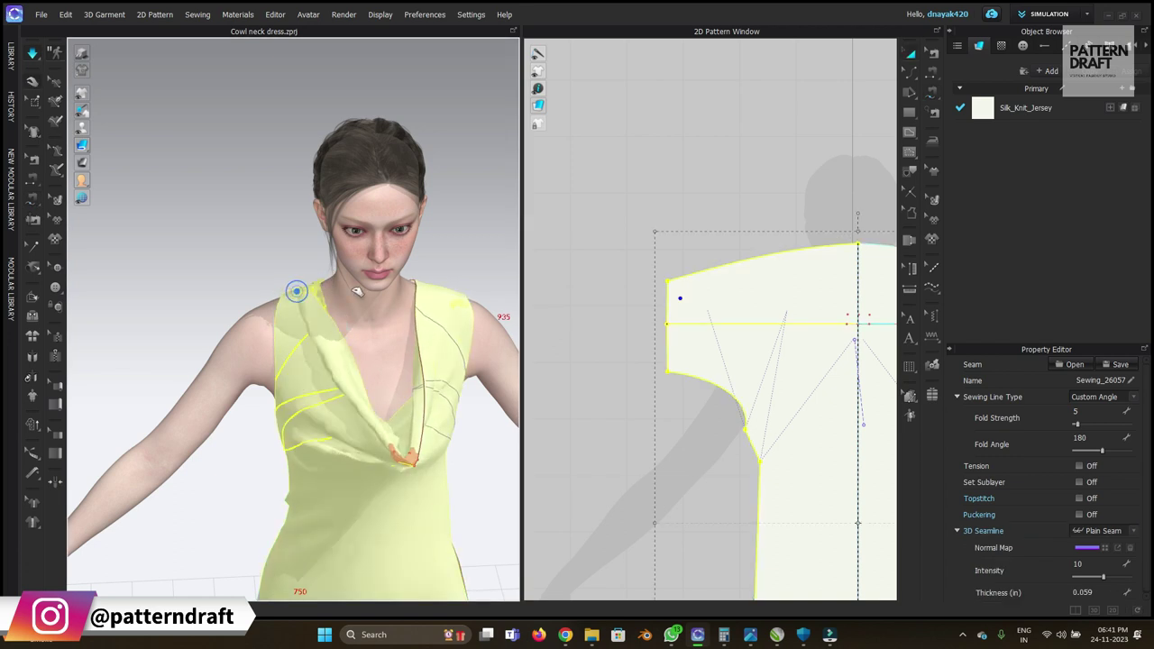
{"action": "left_click_drag", "start_coordinate": [343, 279], "coordinate": [318, 285]}
{"action": "key", "text": "m"}
{"action": "right_click_drag", "start_coordinate": [323, 298], "coordinate": [346, 335]}
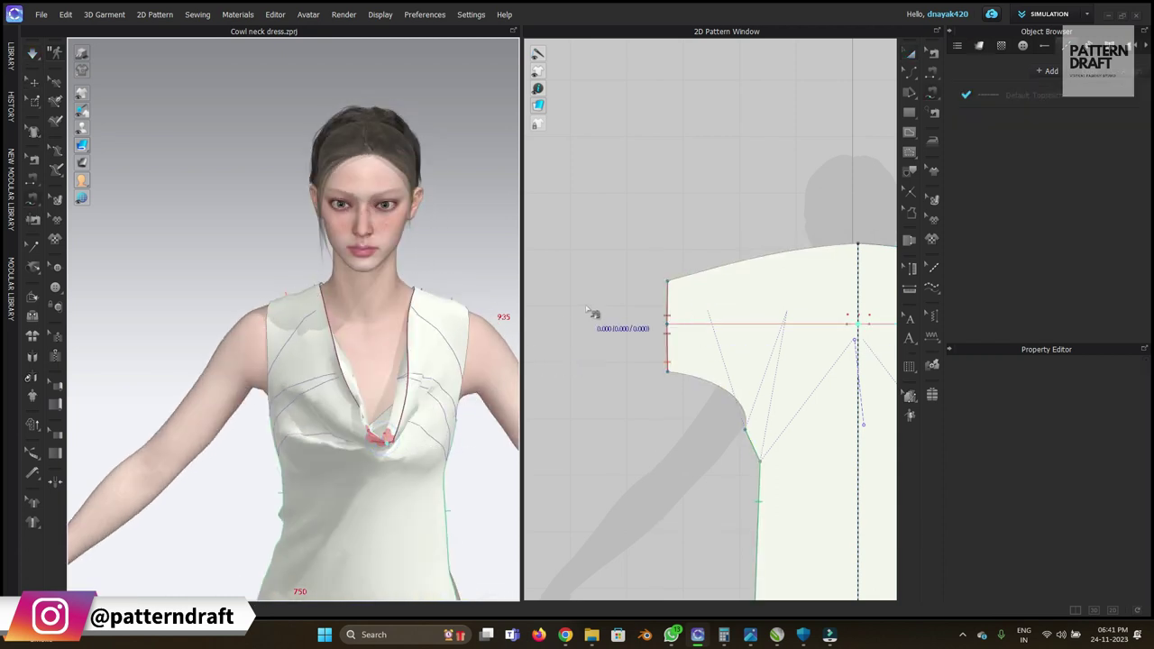
{"action": "key", "text": "a"}
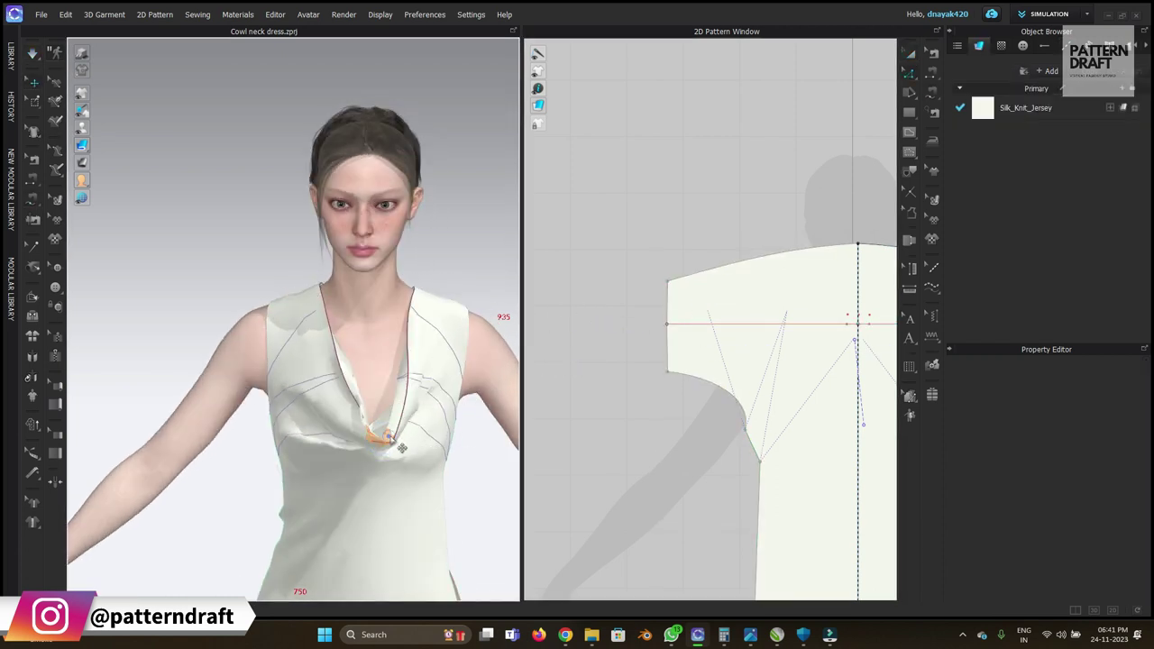
Delete the tack at the centre of the cowl on the front pattern and simulate the dress.
{"action": "right_click_drag", "start_coordinate": [456, 412], "coordinate": [407, 438]}
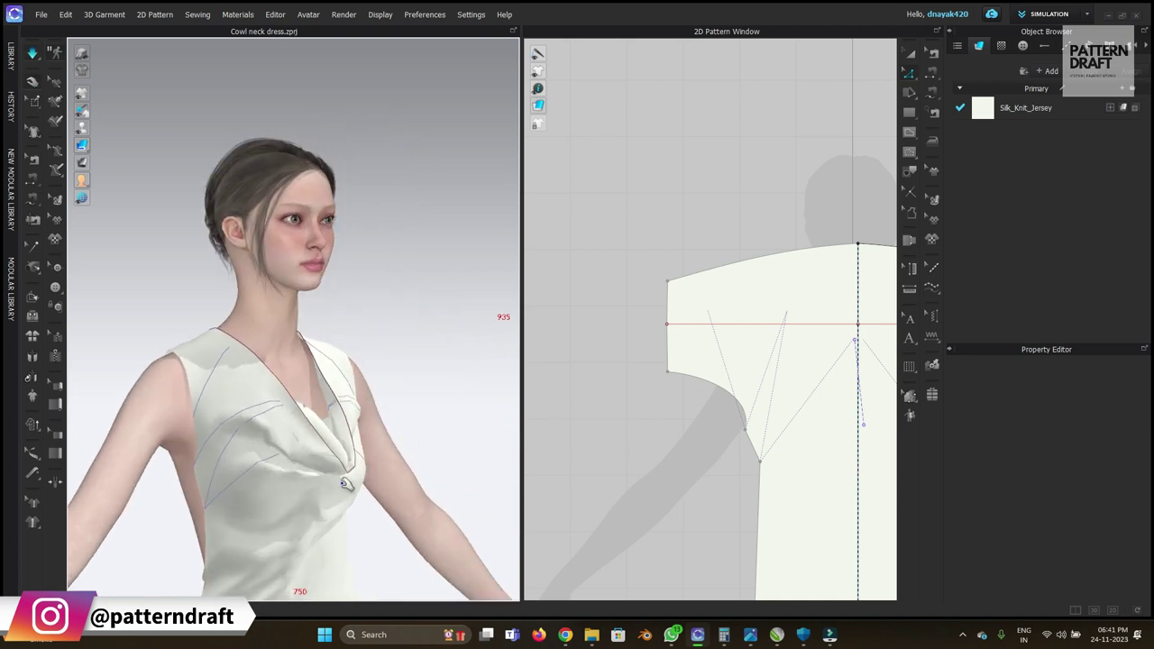
{"action": "left_click", "coordinate": [33, 245]}
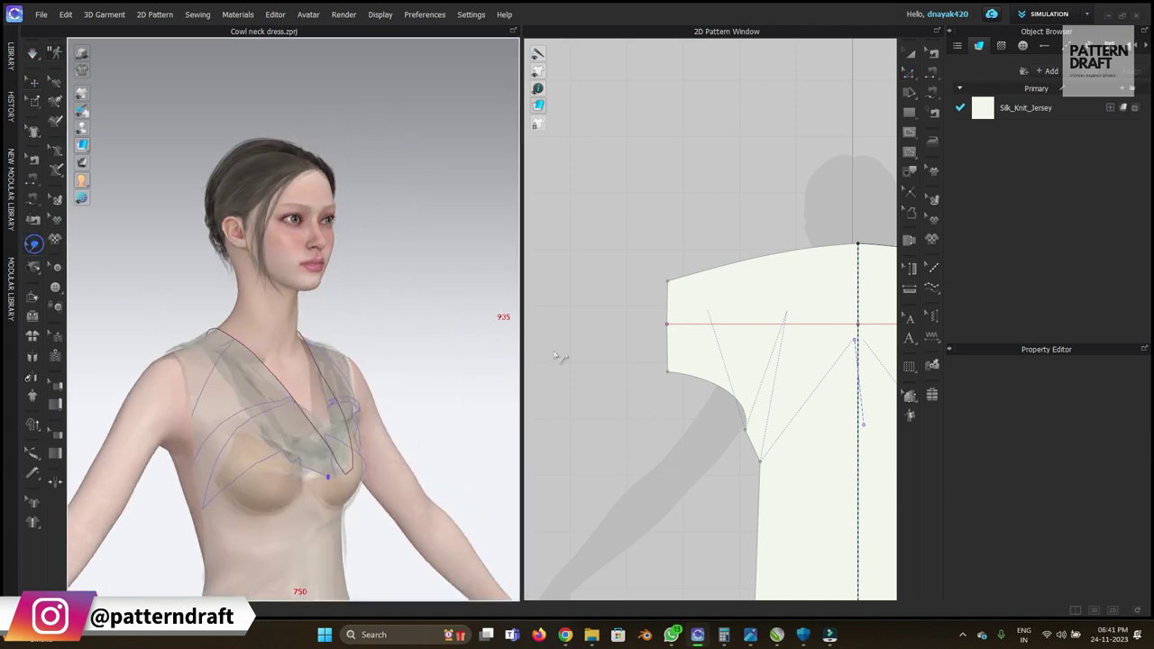
{"action": "middle_click_drag", "start_coordinate": [820, 417], "coordinate": [714, 308]}
{"action": "left_click", "coordinate": [756, 292]}
{"action": "key", "text": "Delete"}
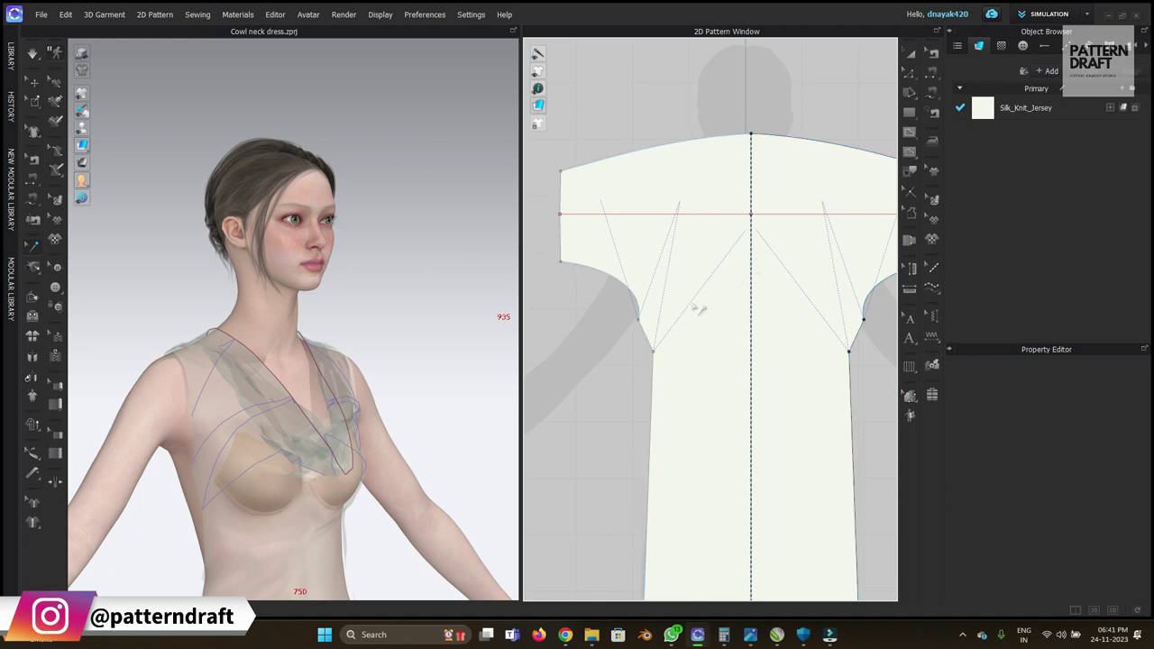
{"action": "key", "text": "space"}
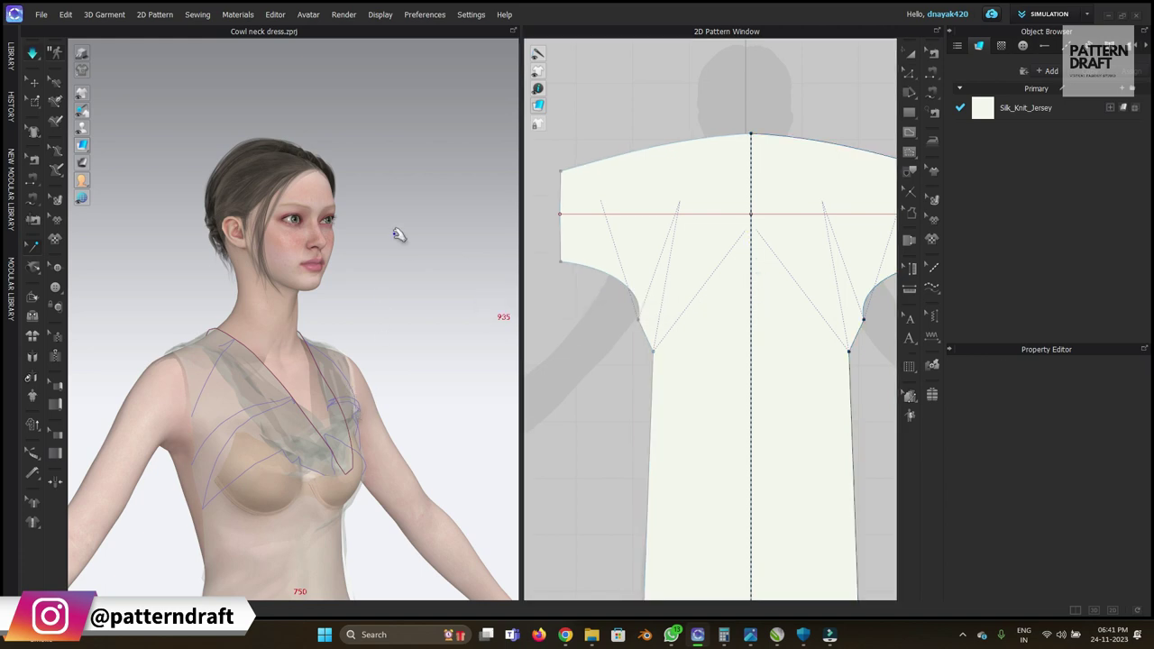
{"action": "right_click_drag", "start_coordinate": [397, 374], "coordinate": [357, 478]}
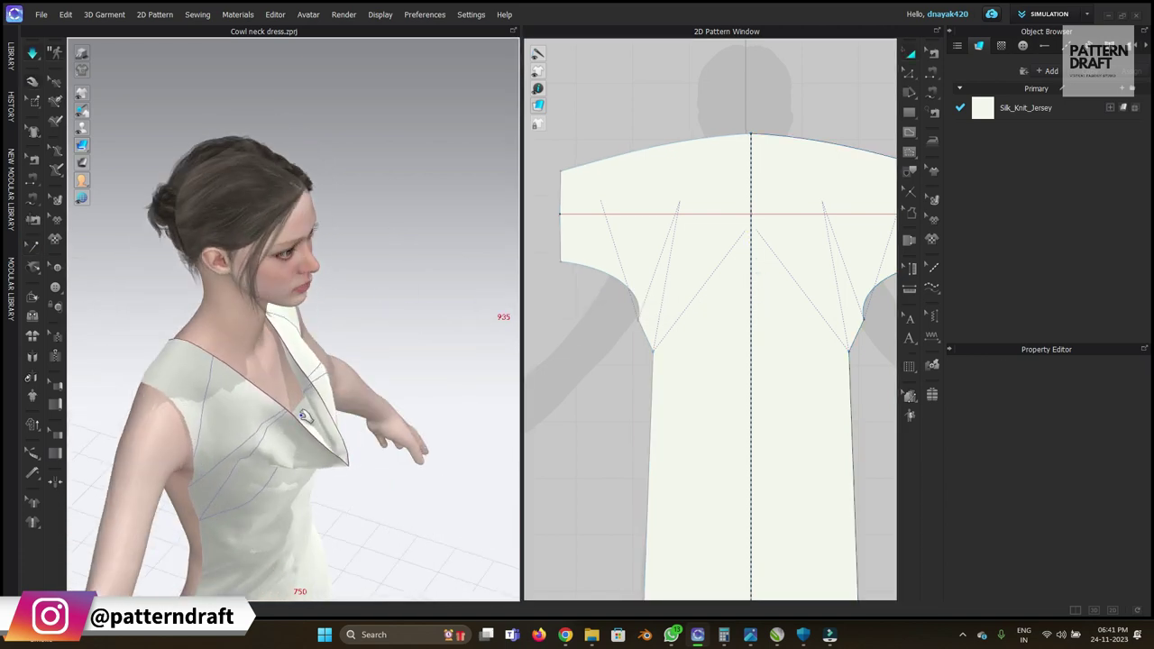
Pull the cowl's centre front forward and down on the simulating dress to loosen the drape at the neckline.
{"action": "left_click", "coordinate": [322, 453]}
{"action": "left_click_drag", "start_coordinate": [322, 452], "coordinate": [343, 520]}
{"action": "right_click_drag", "start_coordinate": [355, 489], "coordinate": [304, 456]}
{"action": "left_click_drag", "start_coordinate": [305, 458], "coordinate": [322, 436]}
{"action": "right_click_drag", "start_coordinate": [361, 451], "coordinate": [412, 502]}
{"action": "left_click", "coordinate": [333, 437]}
{"action": "left_click_drag", "start_coordinate": [343, 418], "coordinate": [348, 451]}
{"action": "right_click_drag", "start_coordinate": [348, 451], "coordinate": [430, 348]}
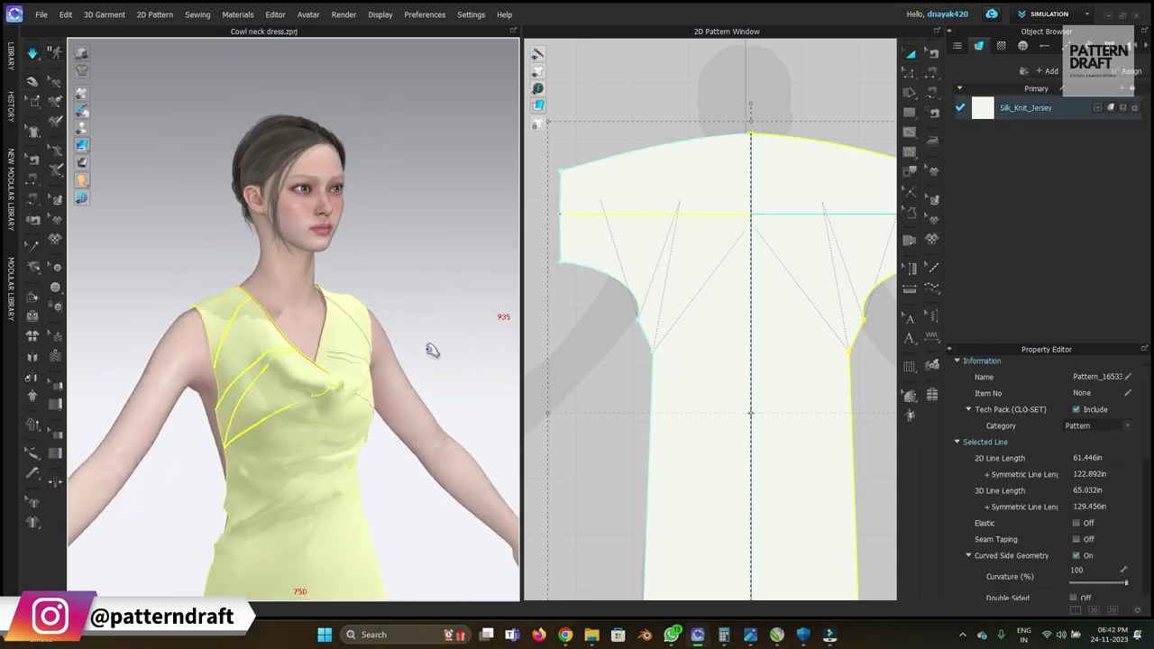
{"action": "left_click", "coordinate": [910, 57]}
{"action": "scroll", "coordinate": [761, 273], "scroll_direction": "down", "scroll_amount": 6}
{"action": "left_click", "coordinate": [788, 281]}
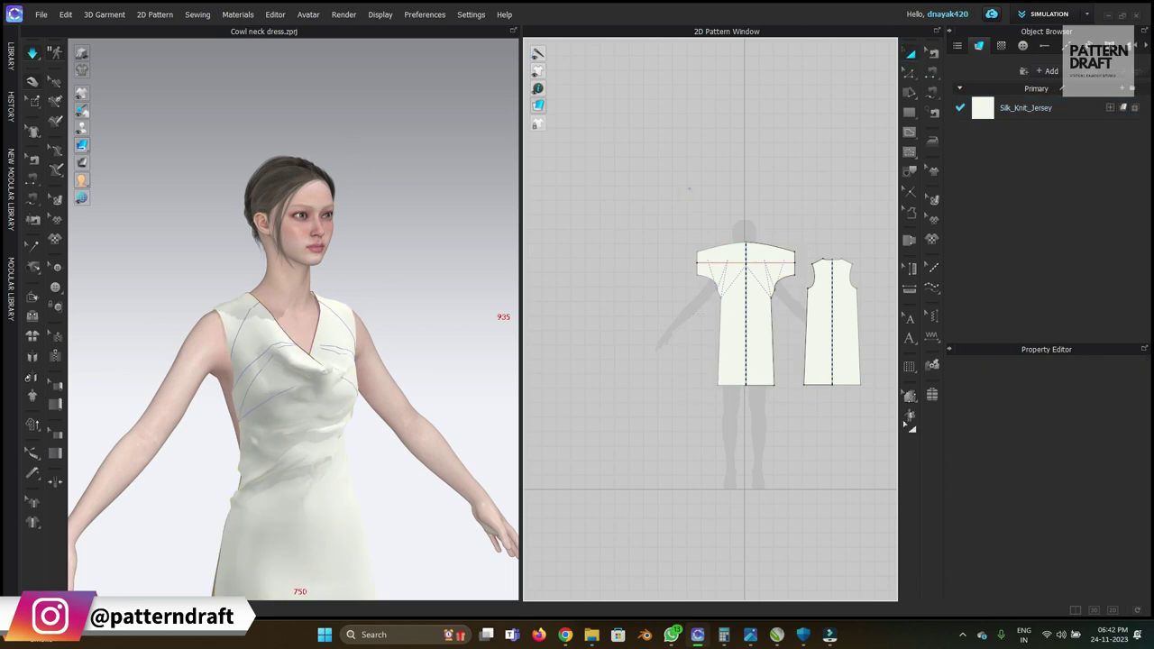
{"action": "left_click_drag", "start_coordinate": [918, 479], "coordinate": [919, 486]}
{"action": "left_click", "coordinate": [648, 461]}
{"action": "right_click_drag", "start_coordinate": [446, 420], "coordinate": [379, 380]}
{"action": "left_click", "coordinate": [33, 245]}
{"action": "left_click", "coordinate": [932, 200]}
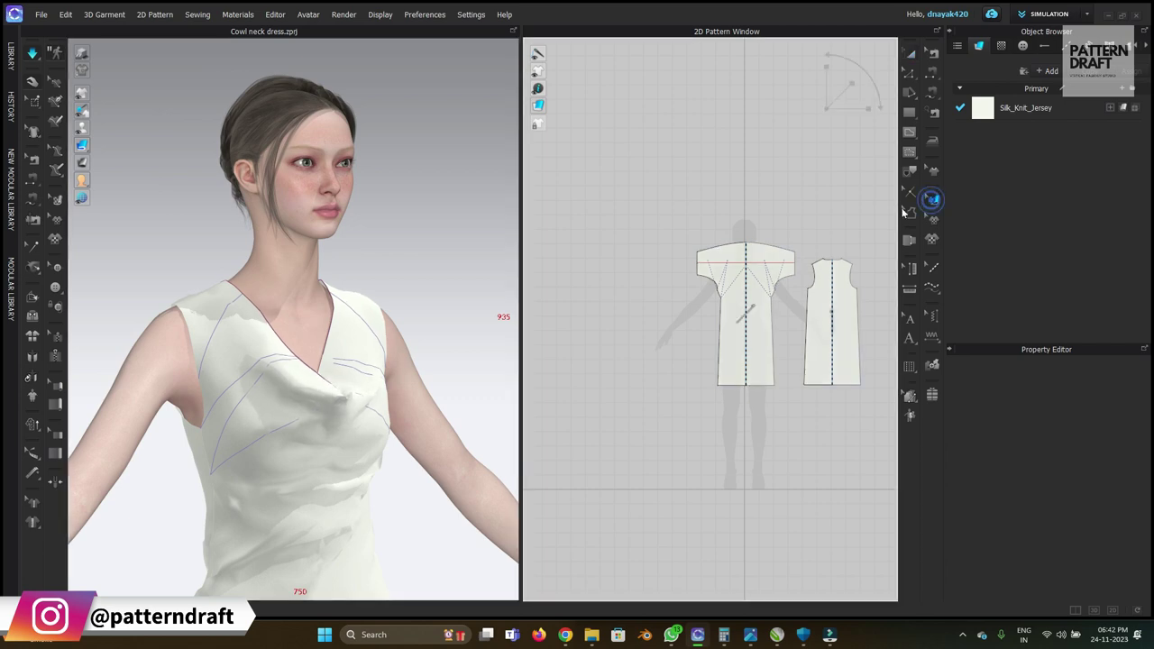
{"action": "left_click", "coordinate": [911, 54]}
{"action": "left_click", "coordinate": [750, 144]}
{"action": "key", "text": "2"}
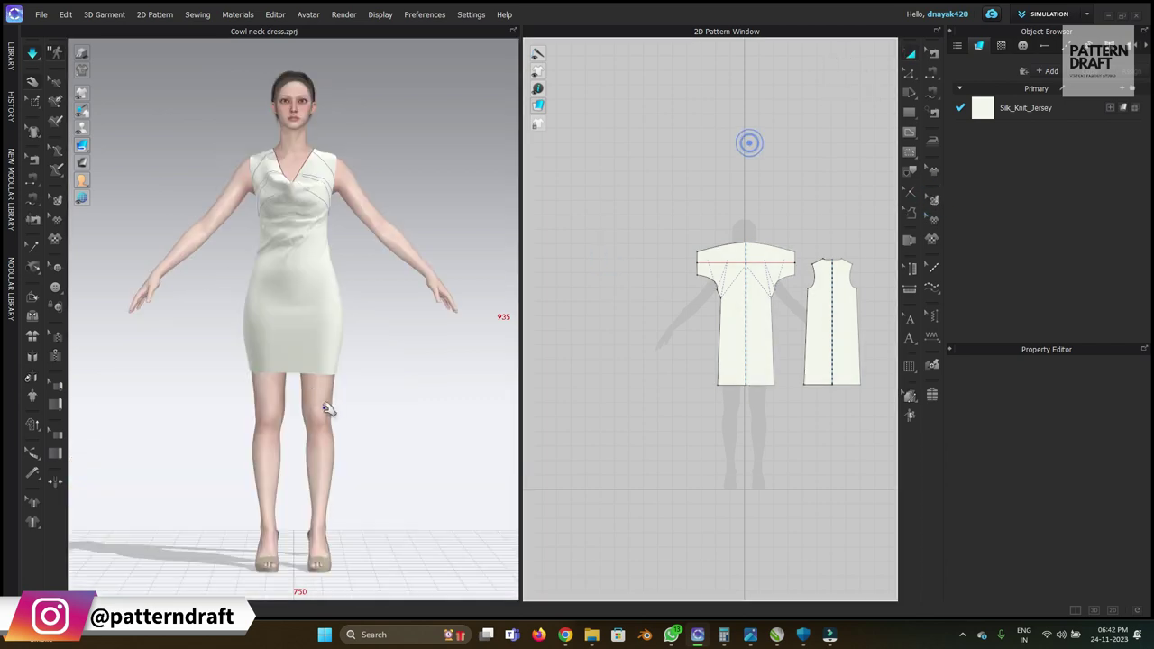
Pull the front bodice and cowl fabric at the bust to reshape the drape, and stop the simulation.
{"action": "scroll", "coordinate": [332, 285], "scroll_direction": "up", "scroll_amount": 3}
{"action": "middle_click_drag", "start_coordinate": [333, 297], "coordinate": [335, 360]}
{"action": "right_click_drag", "start_coordinate": [335, 361], "coordinate": [261, 368]}
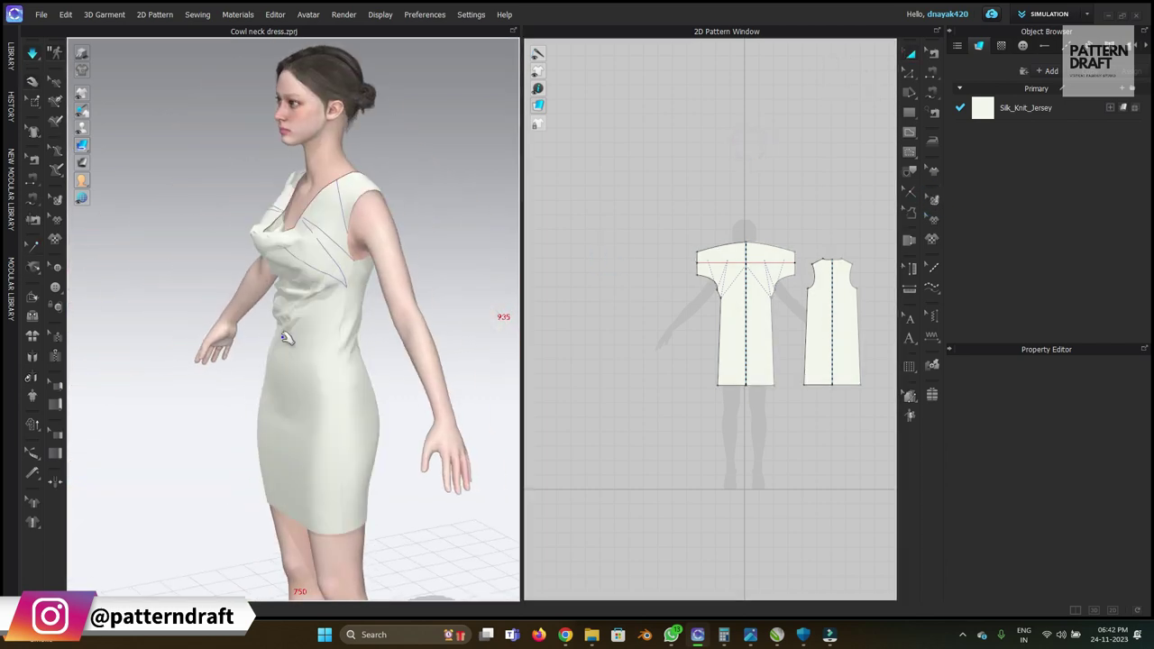
{"action": "left_click", "coordinate": [277, 334]}
{"action": "right_click_drag", "start_coordinate": [293, 343], "coordinate": [302, 229]}
{"action": "scroll", "coordinate": [319, 366], "scroll_direction": "up", "scroll_amount": 3}
{"action": "left_click_drag", "start_coordinate": [320, 217], "coordinate": [357, 201]}
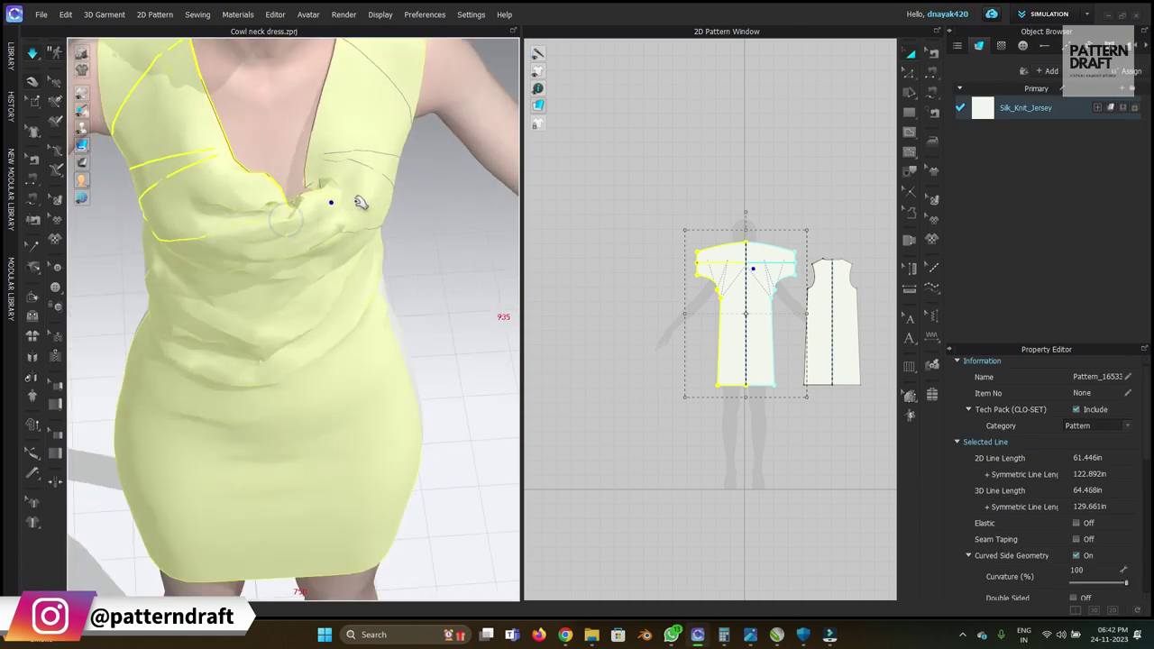
{"action": "right_click_drag", "start_coordinate": [358, 201], "coordinate": [420, 239]}
{"action": "key", "text": "z"}
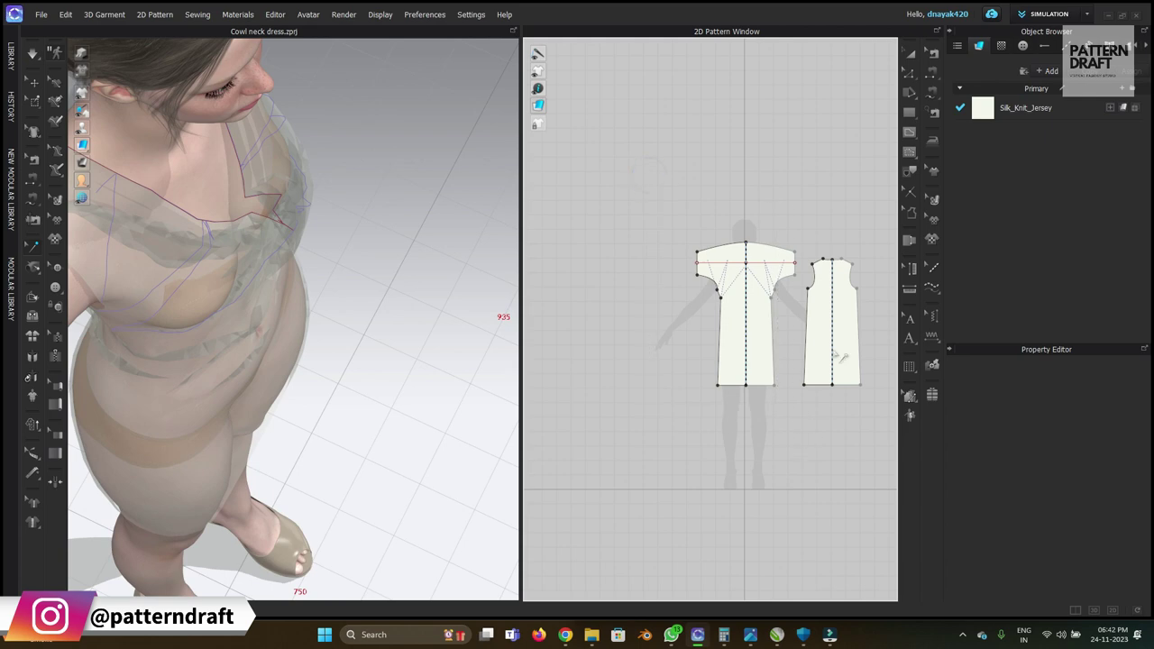
Set the front pattern's particle distance to 10 mm and simulate the dress.
{"action": "left_click", "coordinate": [914, 50]}
{"action": "left_click", "coordinate": [745, 315]}
{"action": "scroll", "coordinate": [1118, 485], "scroll_direction": "down", "scroll_amount": 4}
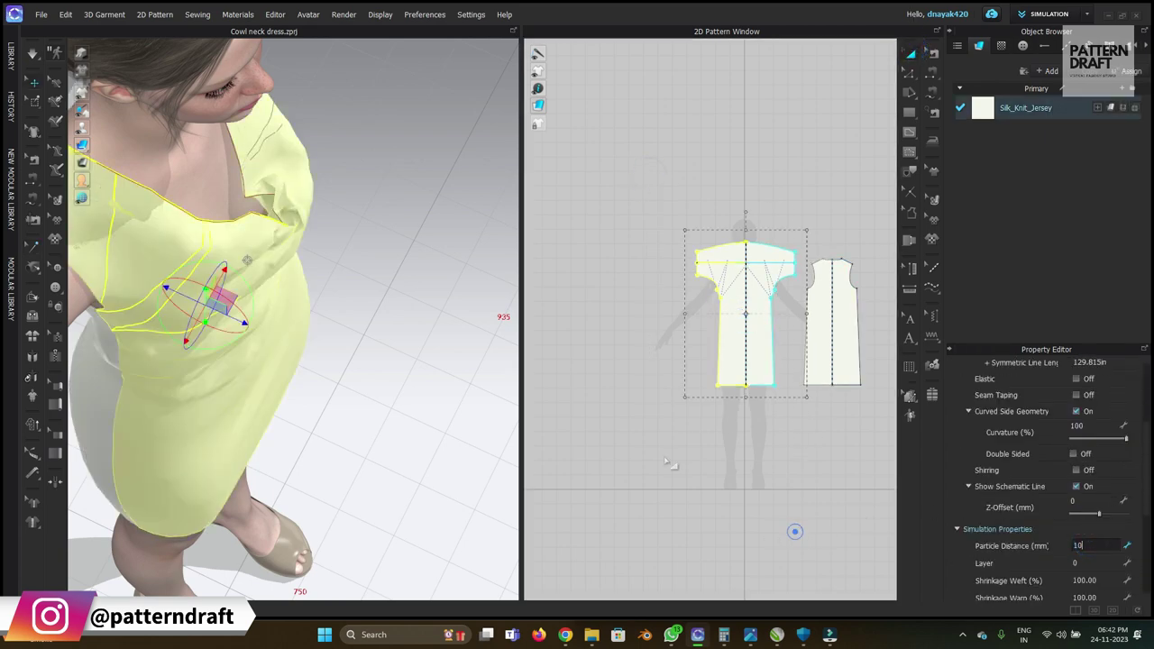
{"action": "left_click", "coordinate": [345, 279]}
{"action": "key", "text": "space"}
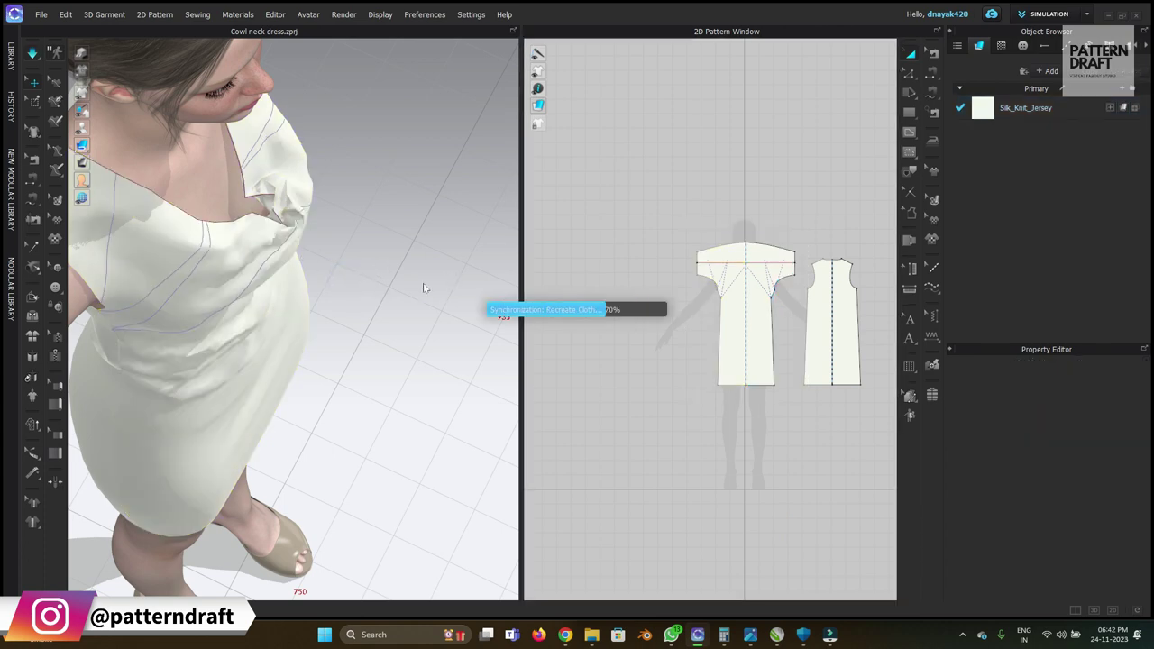
Pull the cowl's centre front outward and hide the avatar to draw the neckline point out above the facing.
{"action": "key", "text": "2"}
{"action": "scroll", "coordinate": [298, 255], "scroll_direction": "up", "scroll_amount": 8}
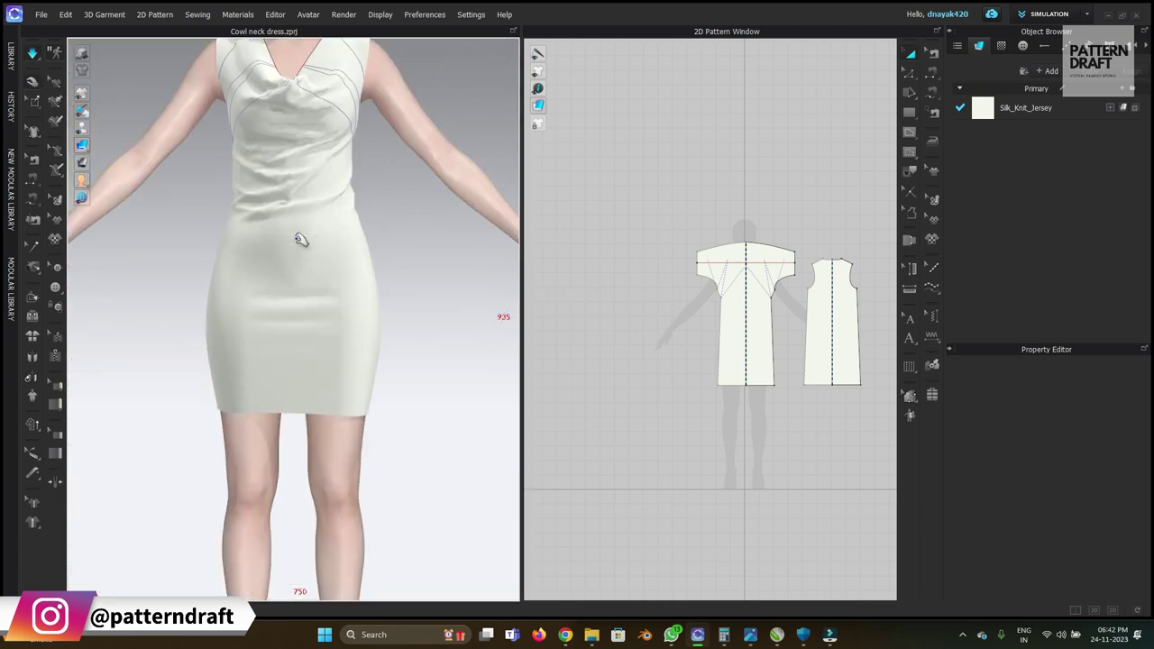
{"action": "right_click_drag", "start_coordinate": [329, 309], "coordinate": [338, 362]}
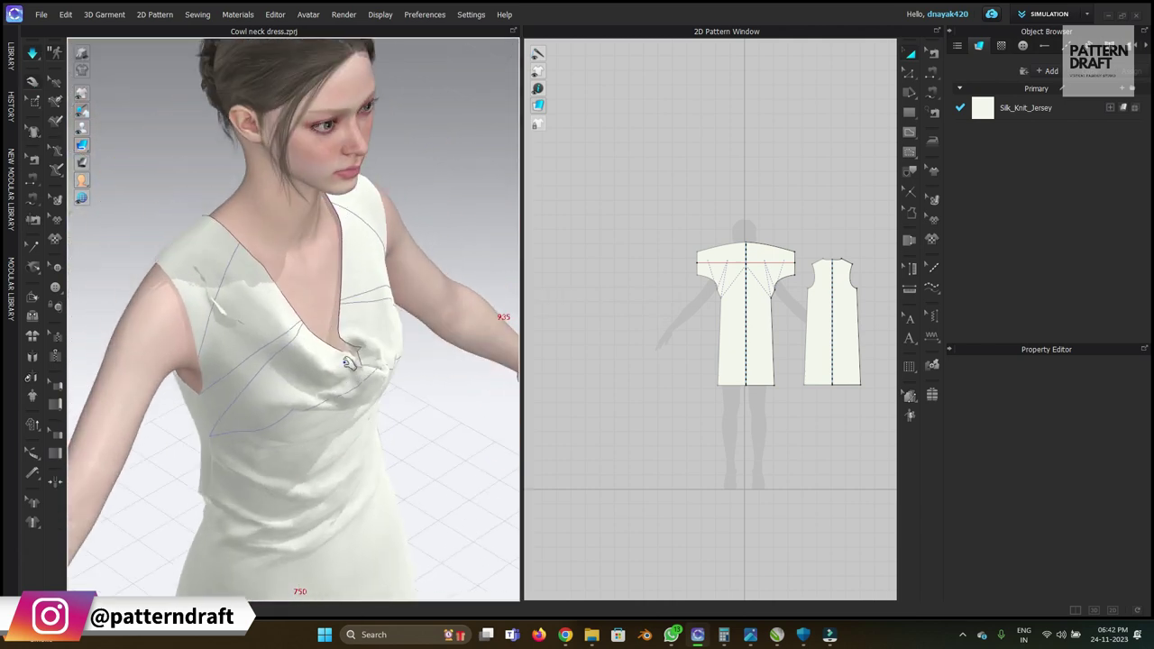
{"action": "left_click", "coordinate": [397, 384]}
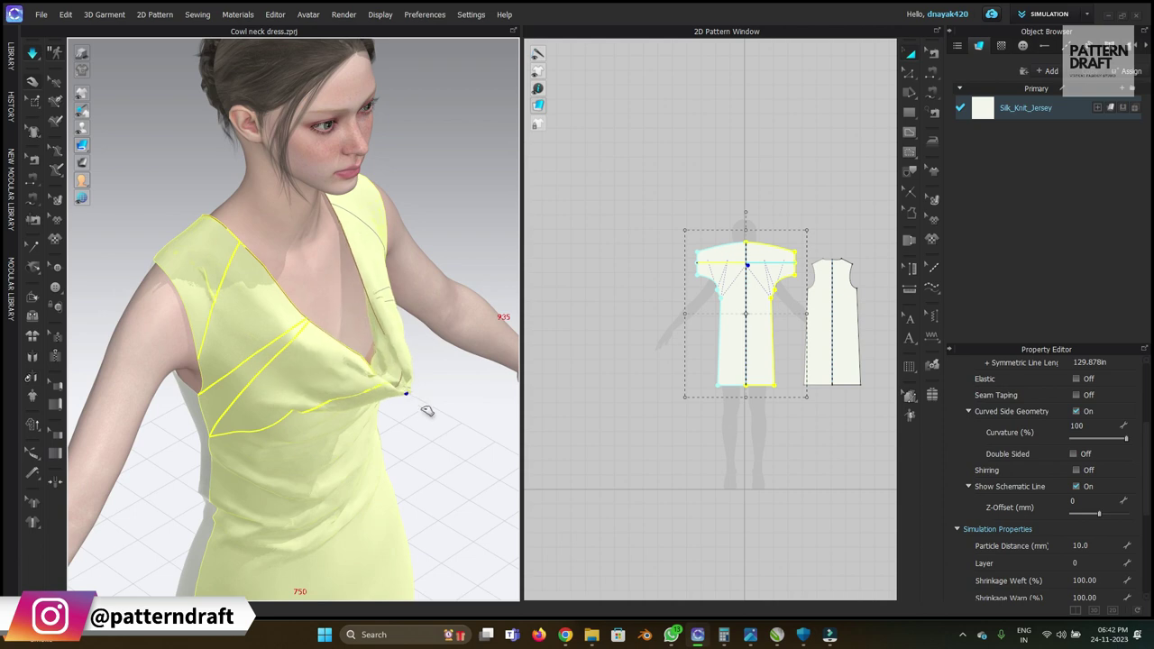
{"action": "right_click_drag", "start_coordinate": [420, 400], "coordinate": [416, 388]}
{"action": "mouse_move", "coordinate": [408, 382]}
{"action": "left_mouse_down"}
{"action": "mouse_move", "coordinate": [430, 385]}
{"action": "mouse_move", "coordinate": [415, 375]}
{"action": "left_mouse_up"}
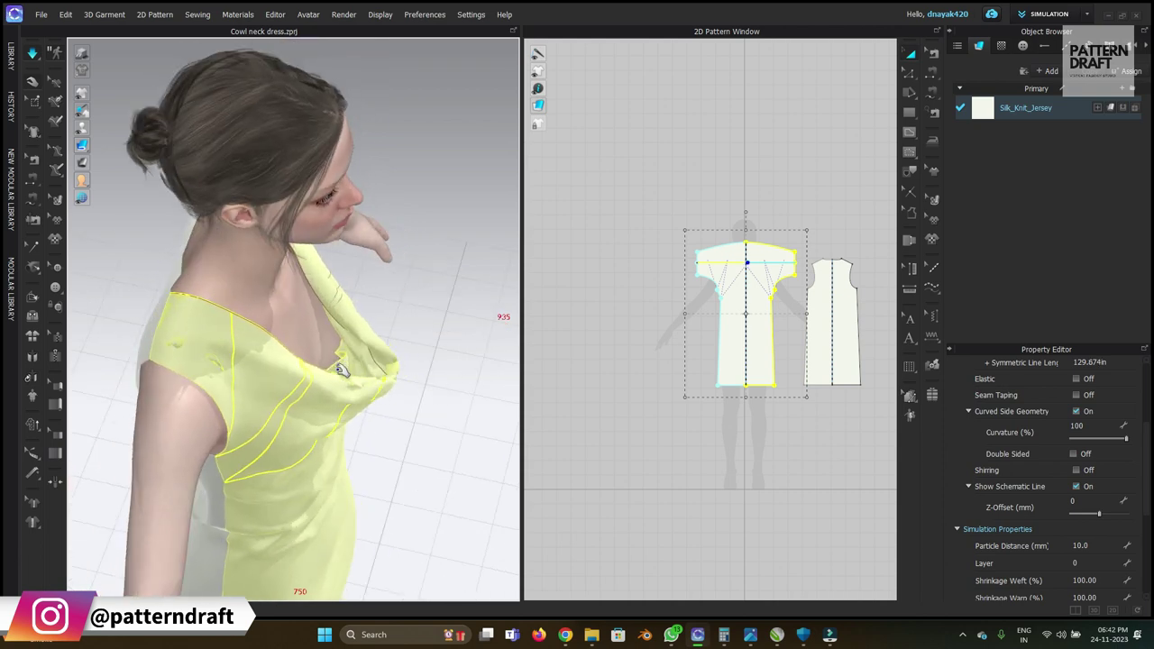
{"action": "right_click_drag", "start_coordinate": [374, 434], "coordinate": [363, 402]}
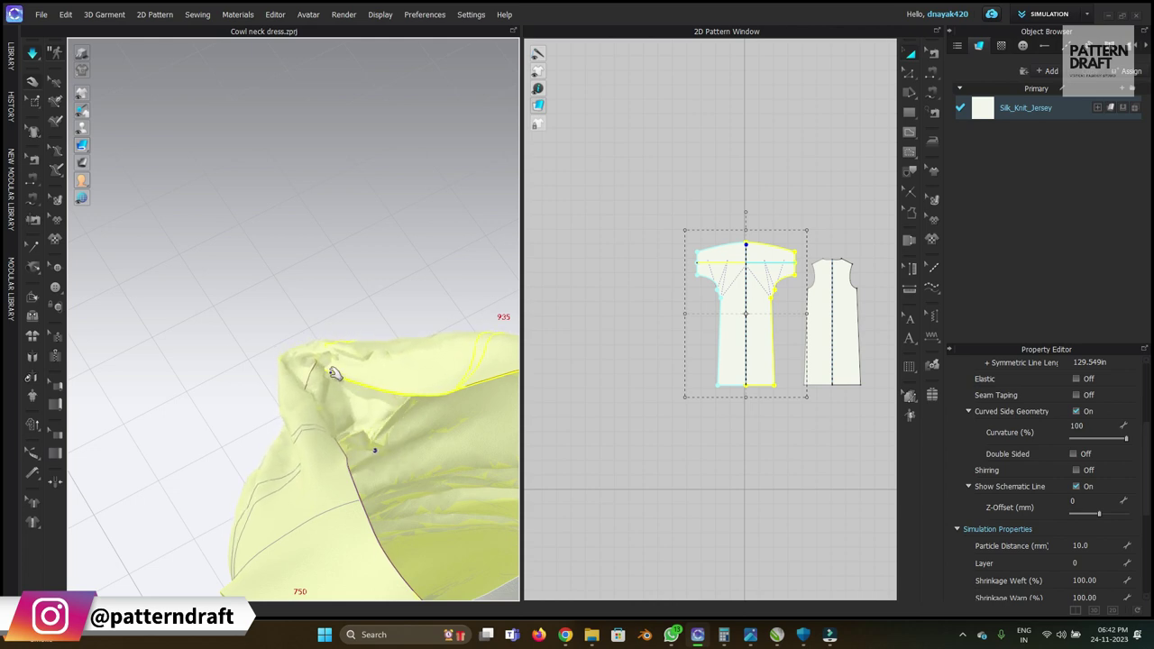
{"action": "left_click_drag", "start_coordinate": [321, 145], "coordinate": [293, 159]}
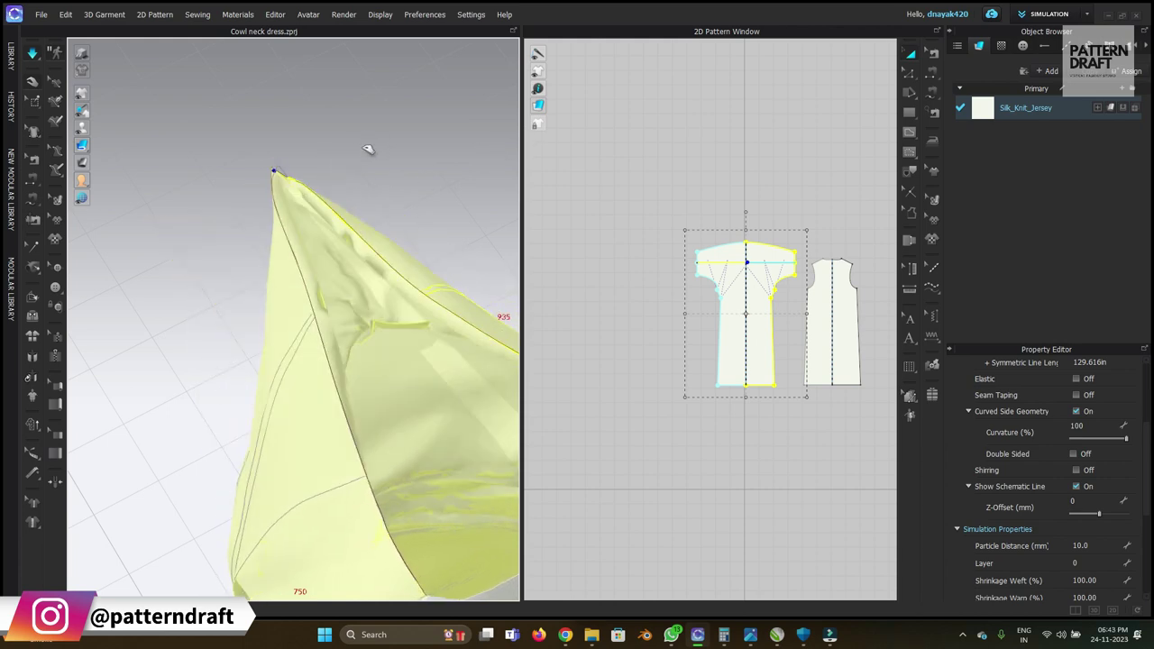
Pin the centre front neckline point and pull the facing flat inside the neckline while simulating.
{"action": "left_click", "coordinate": [34, 99]}
{"action": "left_click_drag", "start_coordinate": [411, 279], "coordinate": [462, 382]}
{"action": "mouse_move", "coordinate": [407, 273]}
{"action": "right_mouse_down"}
{"action": "mouse_move", "coordinate": [399, 322]}
{"action": "mouse_move", "coordinate": [386, 327]}
{"action": "right_mouse_up"}
{"action": "key", "text": "space"}
{"action": "left_click", "coordinate": [243, 259]}
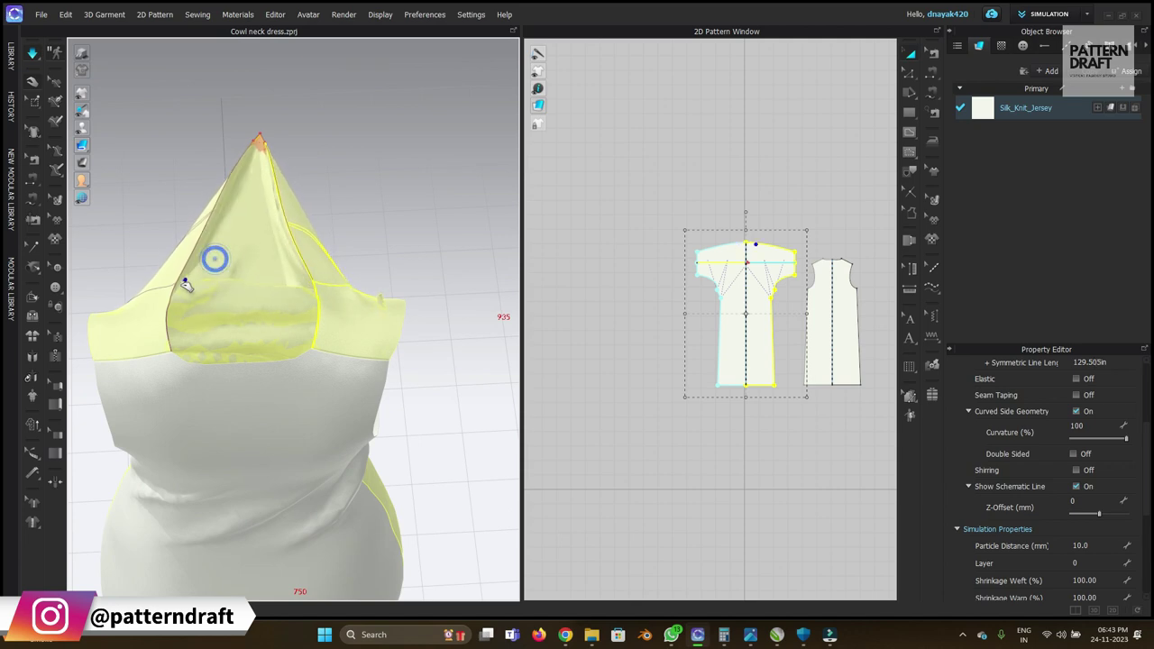
{"action": "key", "text": "space"}
Set the front pattern's particle distance to 5 mm.
{"action": "right_click_drag", "start_coordinate": [250, 278], "coordinate": [503, 211]}
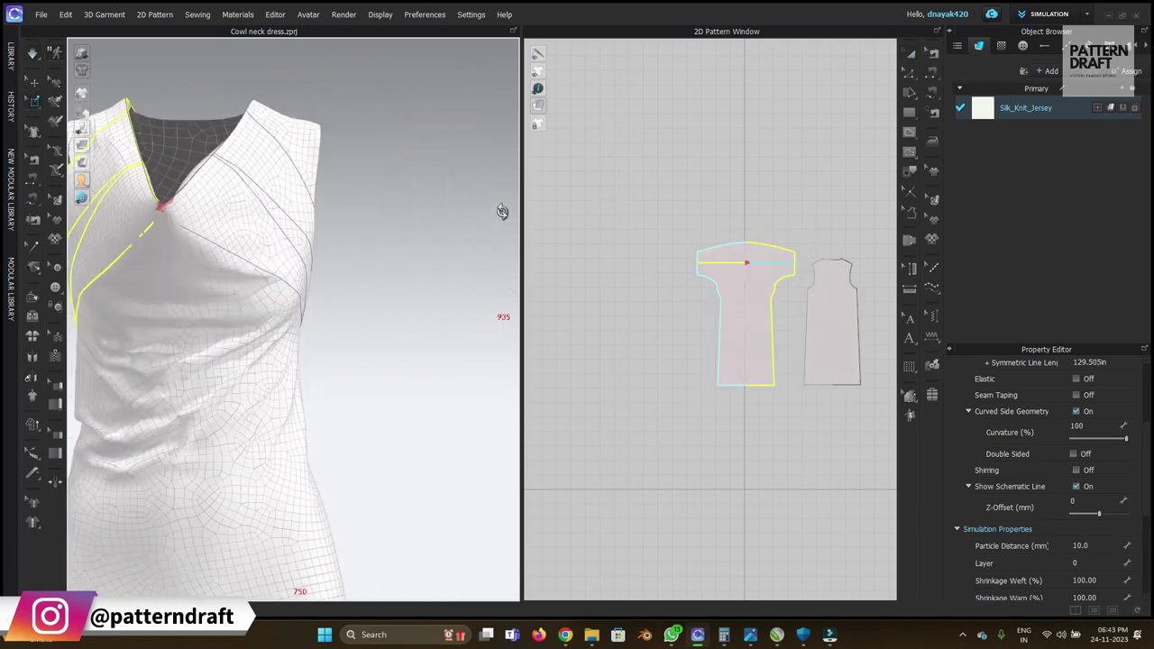
{"action": "left_click", "coordinate": [910, 53]}
{"action": "key", "text": "ctrl+a"}
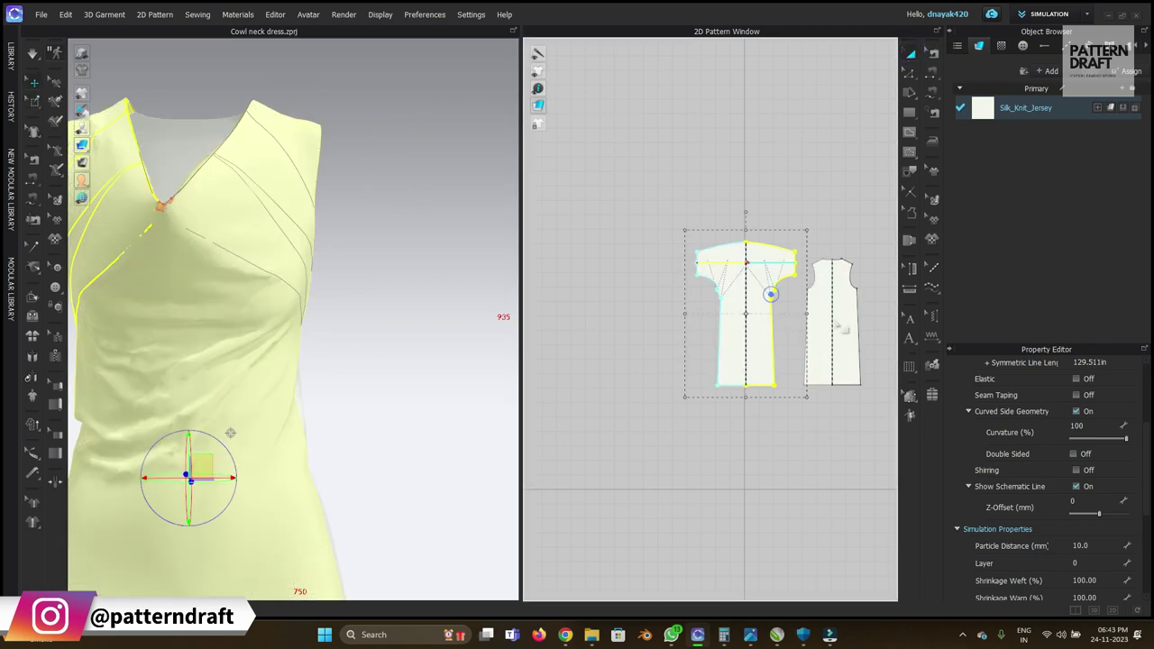
{"action": "left_click", "coordinate": [1098, 548]}
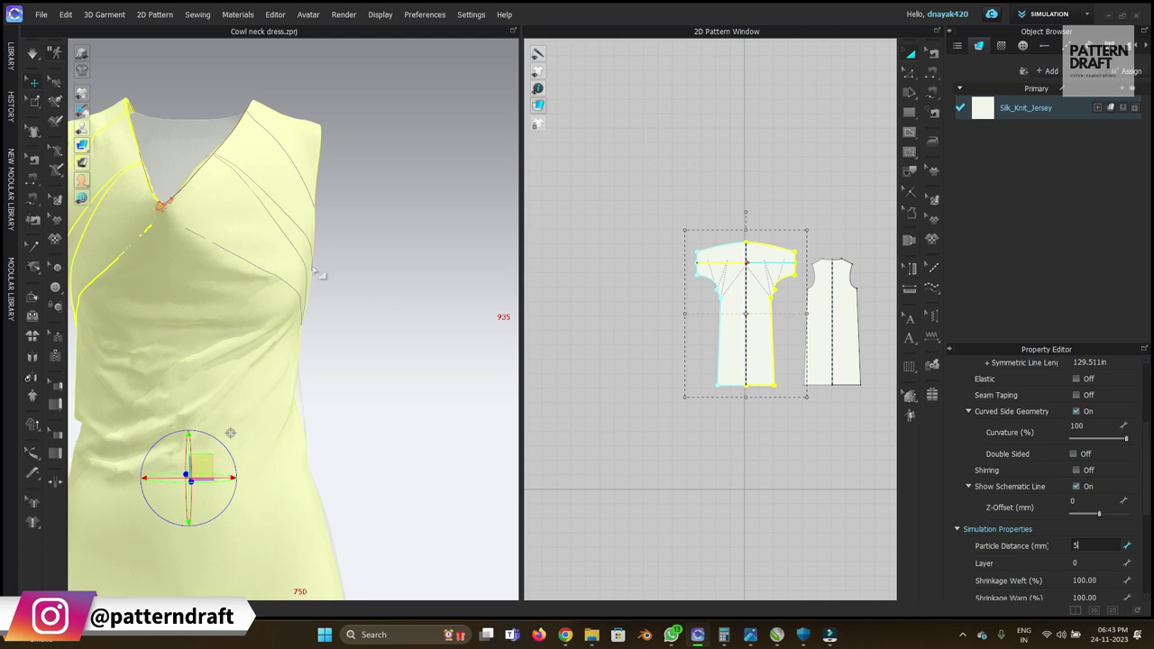
{"action": "left_click", "coordinate": [405, 250]}
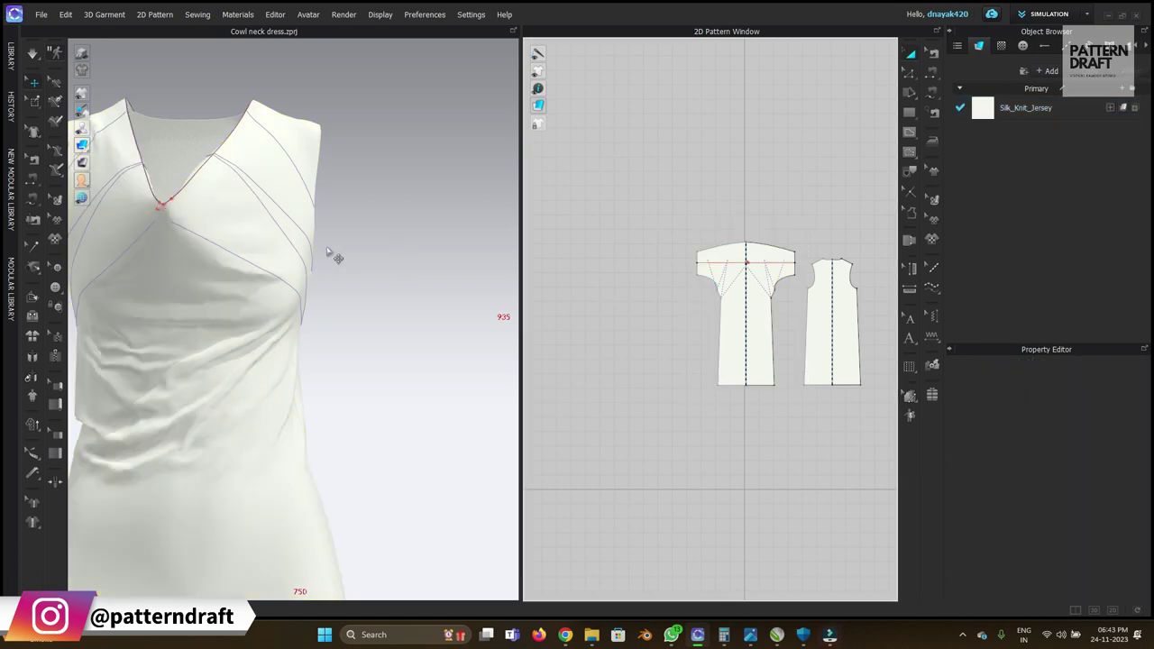
Remove the pin from the centre front neckline point and simulate the dress to let the cowl settle.
{"action": "scroll", "coordinate": [330, 255], "scroll_direction": "up", "scroll_amount": 5}
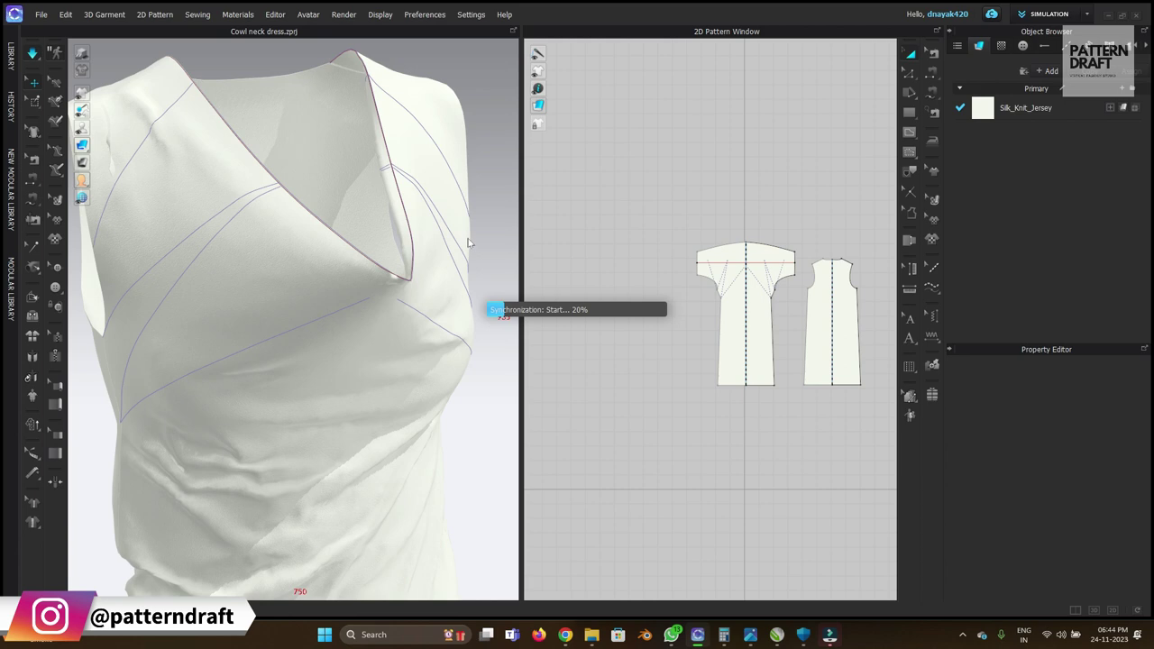
{"action": "key", "text": "2"}
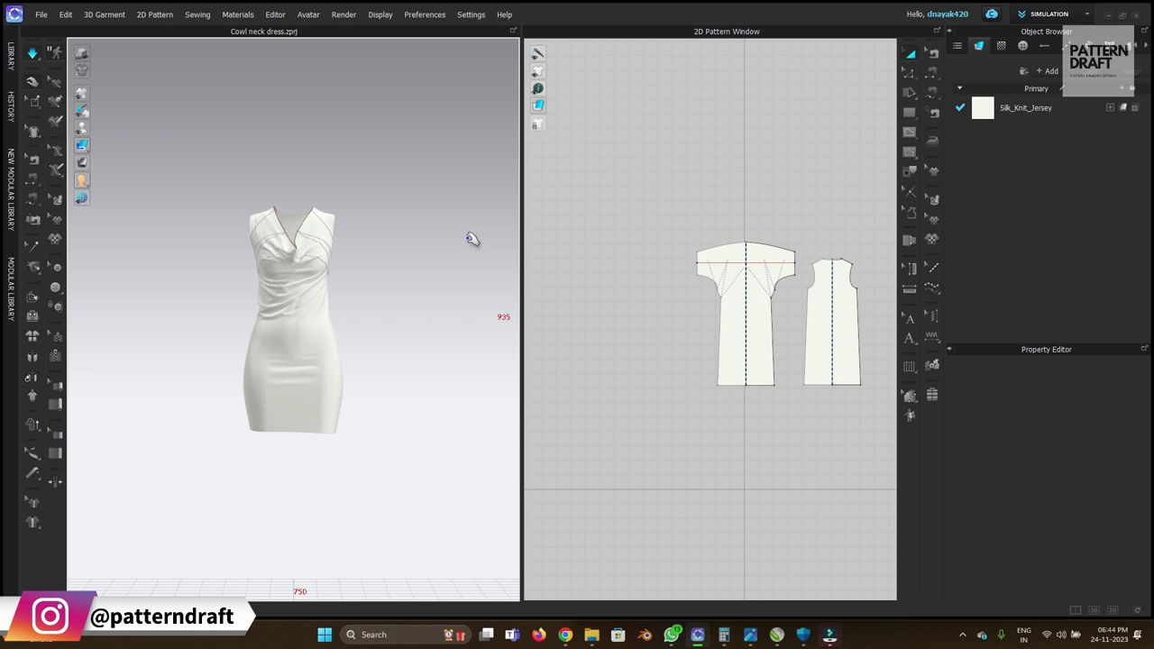
{"action": "key", "text": "space"}
{"action": "right_click_drag", "start_coordinate": [231, 270], "coordinate": [358, 283]}
{"action": "scroll", "coordinate": [276, 284], "scroll_direction": "up", "scroll_amount": 5}
{"action": "middle_click_drag", "start_coordinate": [358, 284], "coordinate": [335, 397]}
{"action": "scroll", "coordinate": [335, 397], "scroll_direction": "up", "scroll_amount": 2}
{"action": "right_click_drag", "start_coordinate": [335, 397], "coordinate": [350, 347]}
{"action": "scroll", "coordinate": [350, 347], "scroll_direction": "up", "scroll_amount": 3}
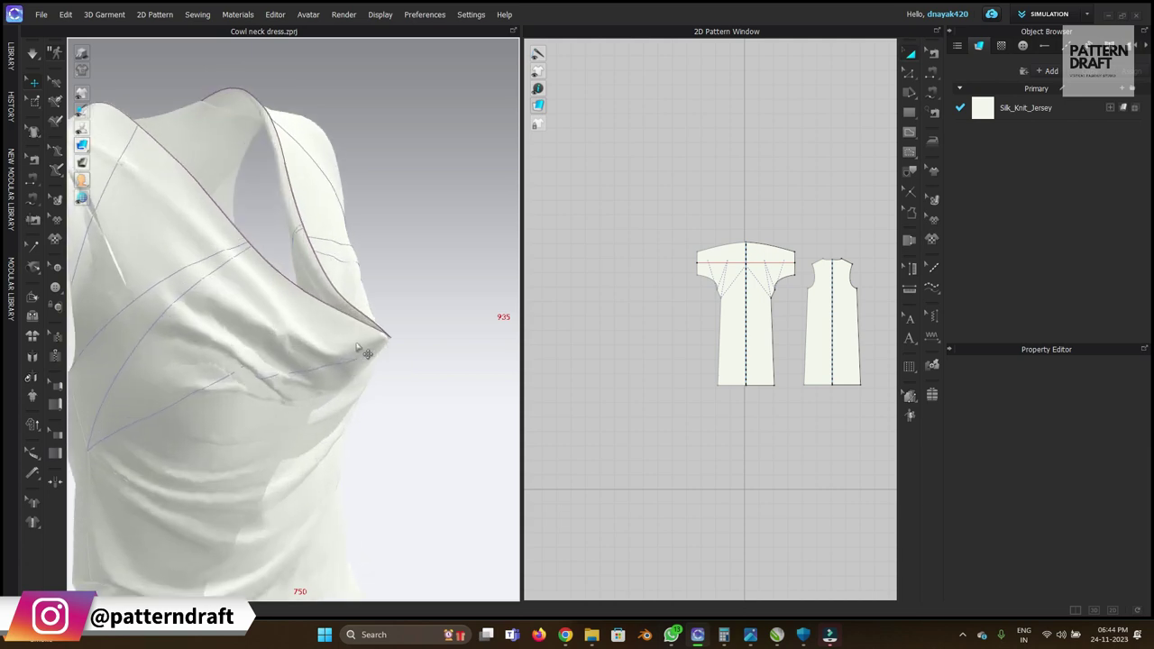
Pull the cowl's centre front point down and inward during simulation to form folds at the neckline.
{"action": "left_click_drag", "start_coordinate": [378, 340], "coordinate": [327, 412]}
{"action": "key", "text": "space"}
{"action": "right_click_drag", "start_coordinate": [325, 412], "coordinate": [215, 424]}
{"action": "right_click_drag", "start_coordinate": [356, 438], "coordinate": [312, 388]}
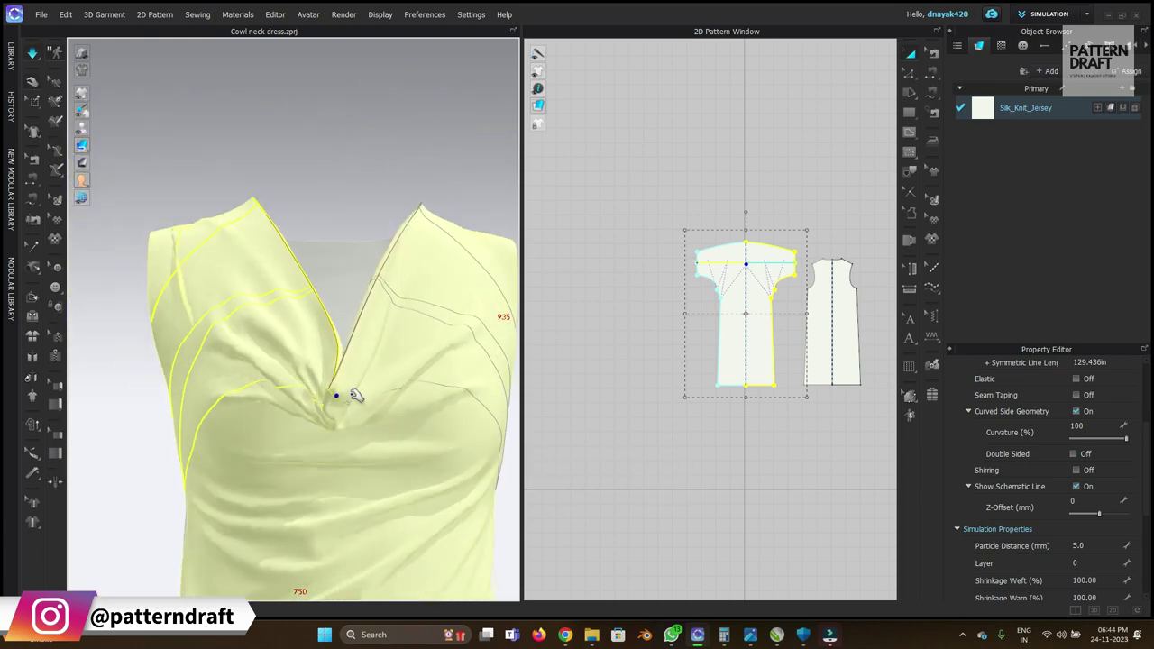
{"action": "right_click_drag", "start_coordinate": [356, 365], "coordinate": [379, 358]}
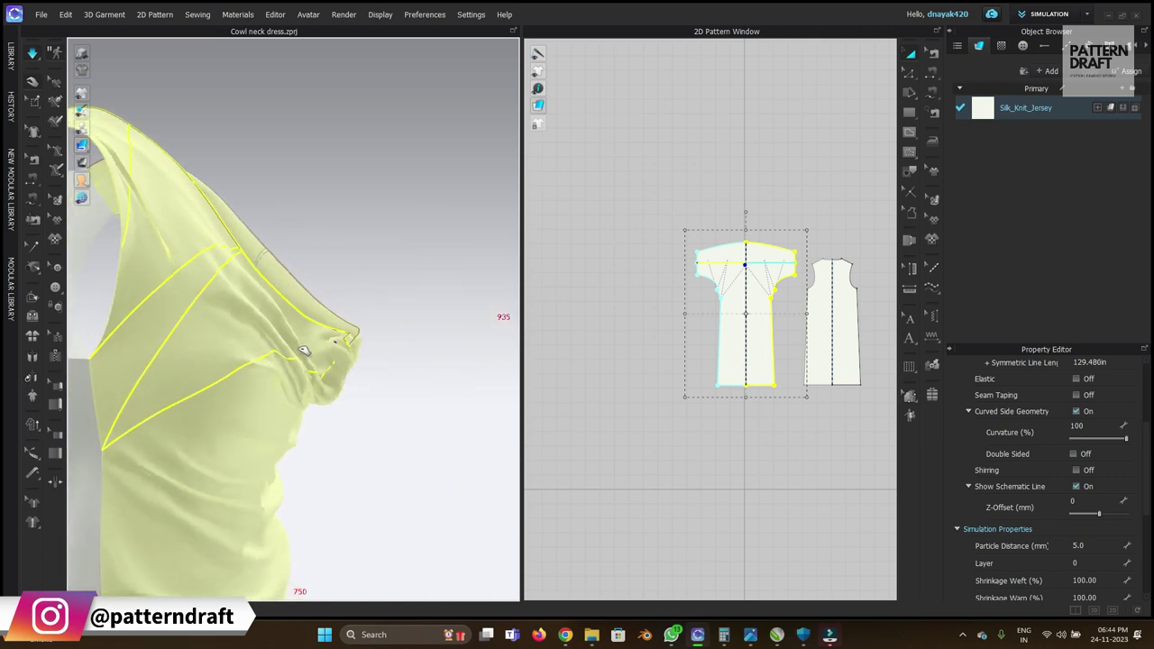
{"action": "right_click_drag", "start_coordinate": [276, 376], "coordinate": [248, 439]}
{"action": "key", "text": "space"}
{"action": "scroll", "coordinate": [363, 309], "scroll_direction": "down", "scroll_amount": 2}
{"action": "left_click", "coordinate": [371, 187]}
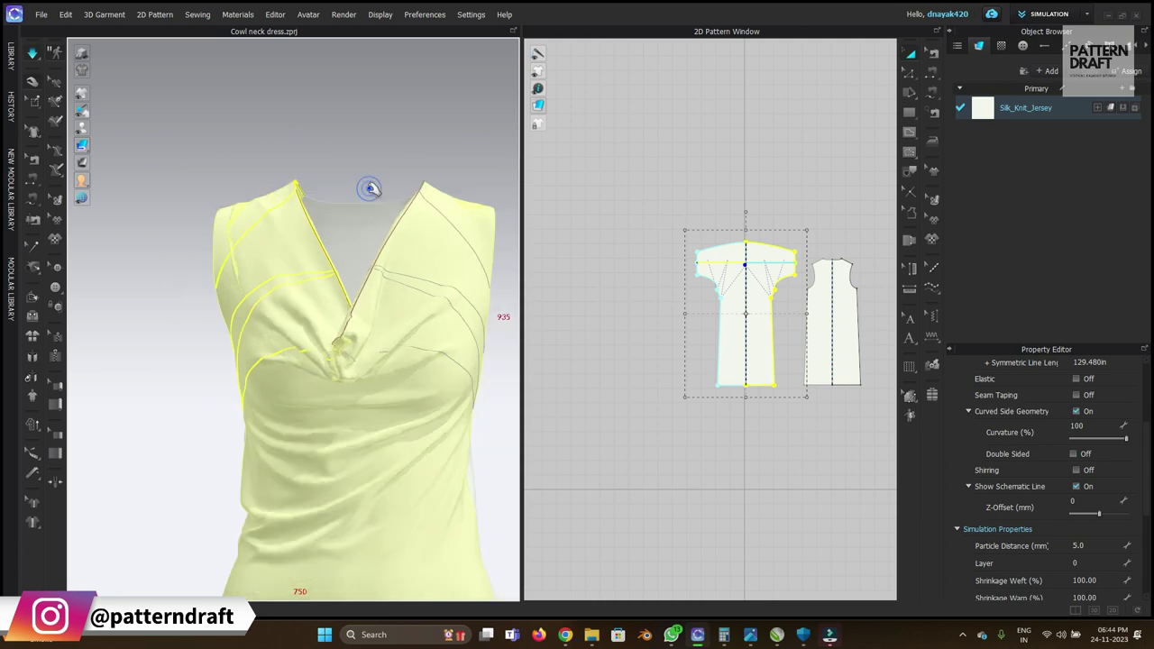
{"action": "key", "text": "space"}
Pull the facing down and back inside the cowl at centre front while simulating, so the fold opens smoothly.
{"action": "scroll", "coordinate": [403, 388], "scroll_direction": "down", "scroll_amount": 4}
{"action": "mouse_move", "coordinate": [336, 433]}
{"action": "right_mouse_down"}
{"action": "mouse_move", "coordinate": [369, 441]}
{"action": "mouse_move", "coordinate": [331, 446]}
{"action": "mouse_move", "coordinate": [284, 424]}
{"action": "mouse_move", "coordinate": [329, 419]}
{"action": "right_mouse_up"}
{"action": "scroll", "coordinate": [365, 441], "scroll_direction": "down", "scroll_amount": 2}
{"action": "scroll", "coordinate": [321, 339], "scroll_direction": "up", "scroll_amount": 4}
{"action": "right_click_drag", "start_coordinate": [322, 339], "coordinate": [397, 355]}
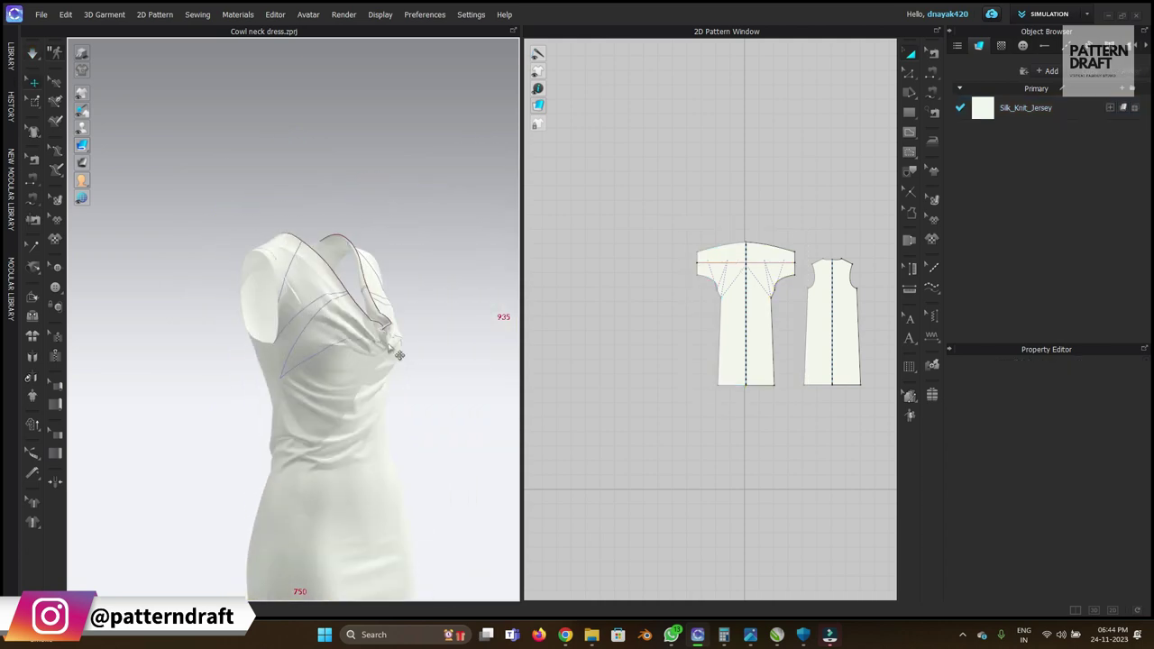
{"action": "scroll", "coordinate": [406, 358], "scroll_direction": "up", "scroll_amount": 3}
{"action": "right_click_drag", "start_coordinate": [328, 341], "coordinate": [240, 285]}
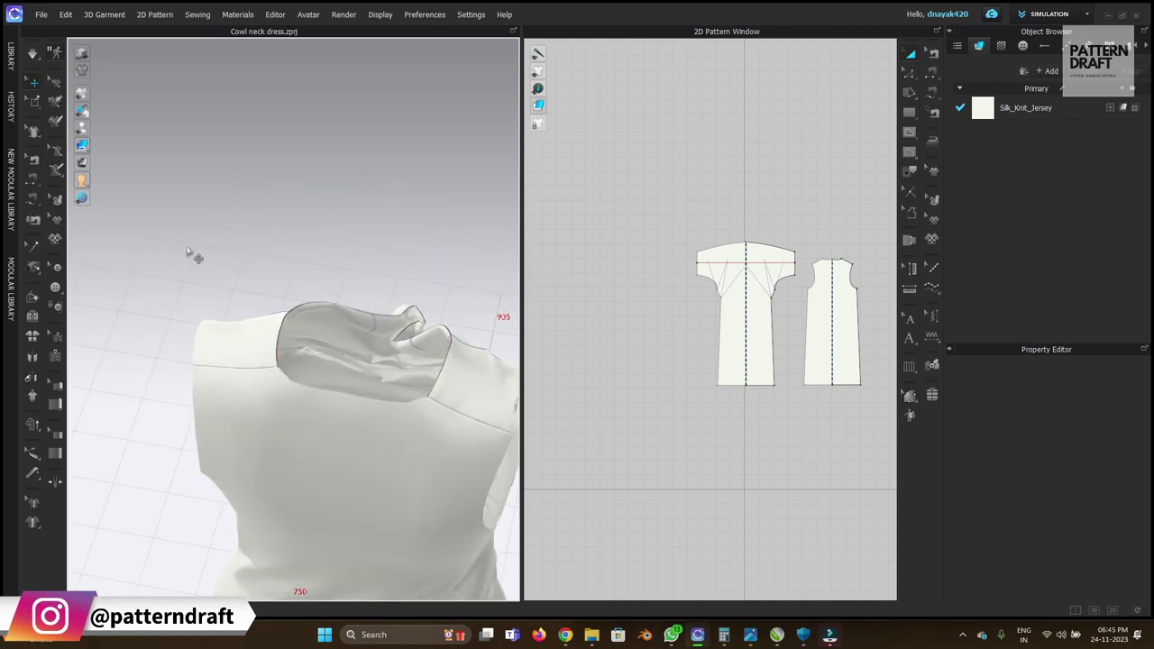
{"action": "left_click", "coordinate": [32, 265]}
{"action": "scroll", "coordinate": [414, 390], "scroll_direction": "up", "scroll_amount": 3}
{"action": "mouse_move", "coordinate": [414, 391]}
{"action": "right_mouse_down"}
{"action": "mouse_move", "coordinate": [451, 392]}
{"action": "mouse_move", "coordinate": [360, 417]}
{"action": "mouse_move", "coordinate": [346, 408]}
{"action": "mouse_move", "coordinate": [321, 433]}
{"action": "mouse_move", "coordinate": [466, 352]}
{"action": "mouse_move", "coordinate": [424, 370]}
{"action": "right_mouse_up"}
{"action": "left_click", "coordinate": [282, 378]}
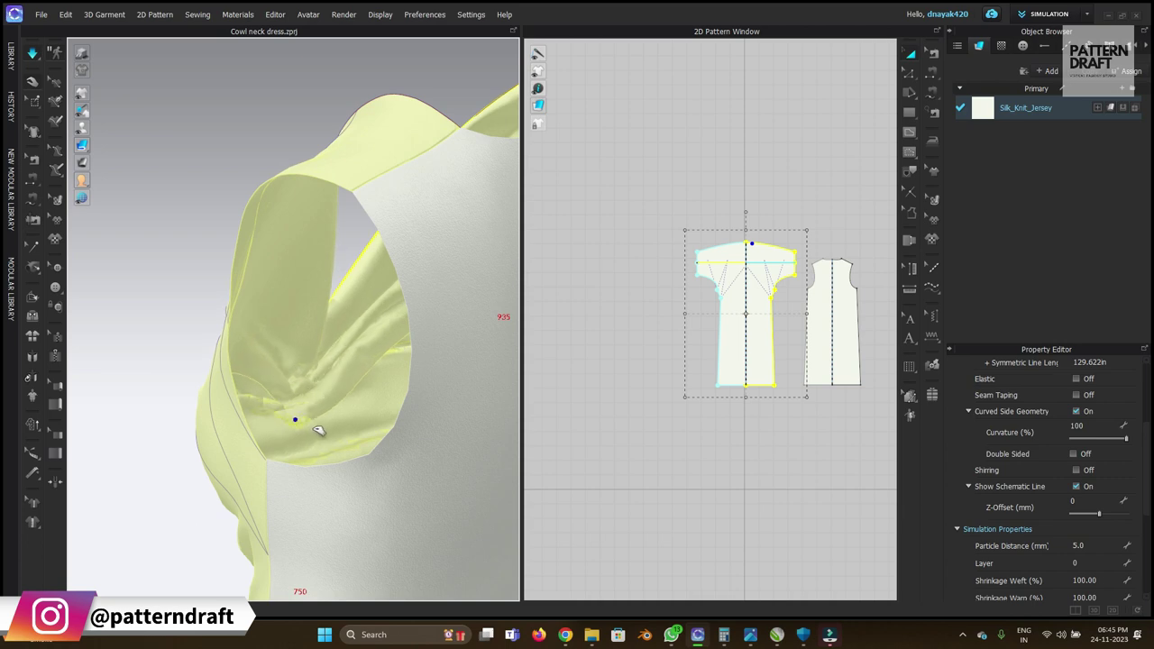
{"action": "left_click_drag", "start_coordinate": [321, 432], "coordinate": [326, 432]}
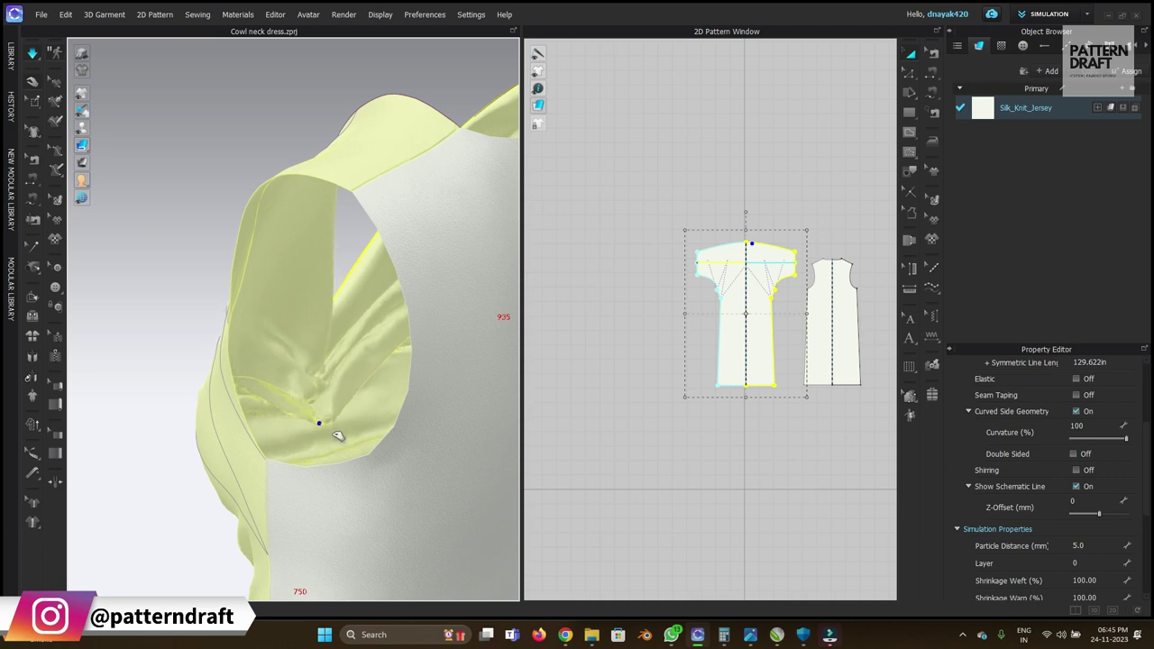
Tack the centre front fold to the bodice just below it with a 0.5 in thread length and simulate the dress.
{"action": "left_click", "coordinate": [33, 268]}
{"action": "right_click_drag", "start_coordinate": [253, 401], "coordinate": [458, 400]}
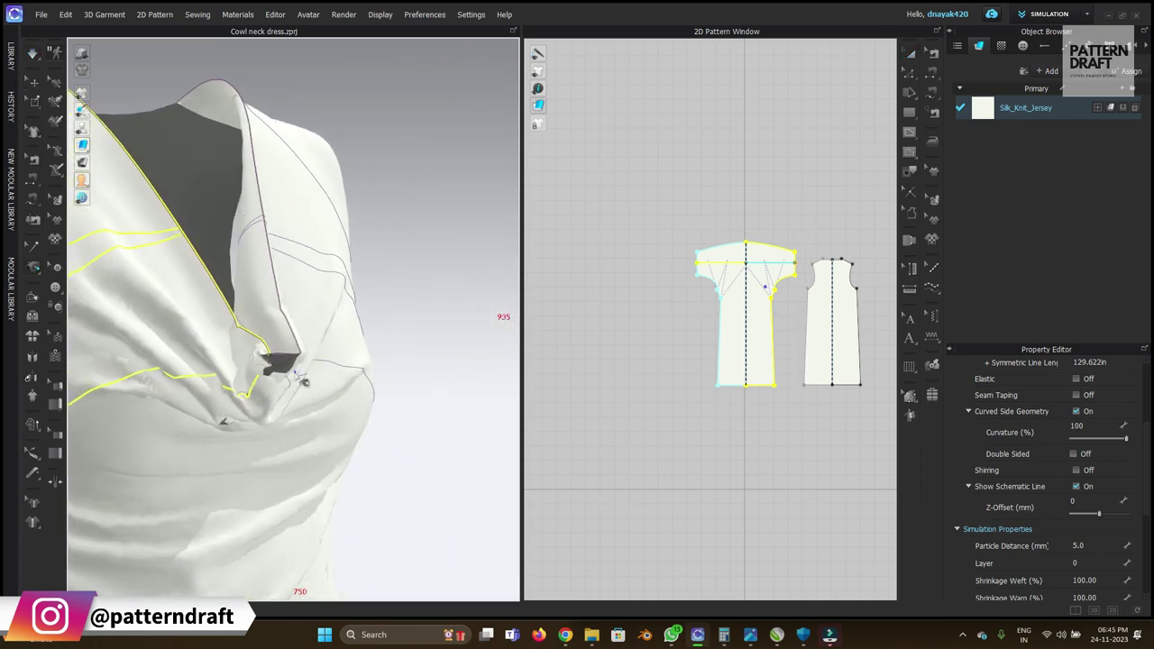
{"action": "key", "text": "space"}
{"action": "left_click_drag", "start_coordinate": [294, 359], "coordinate": [320, 385]}
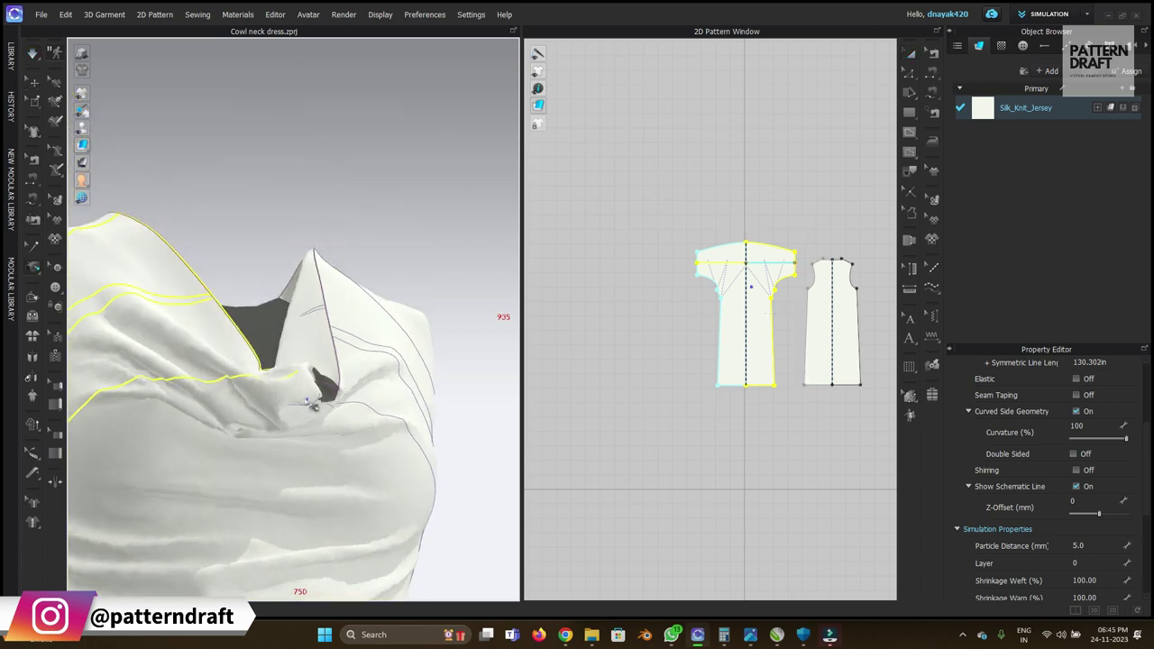
{"action": "left_click_drag", "start_coordinate": [311, 405], "coordinate": [295, 447]}
{"action": "left_click", "coordinate": [295, 446]}
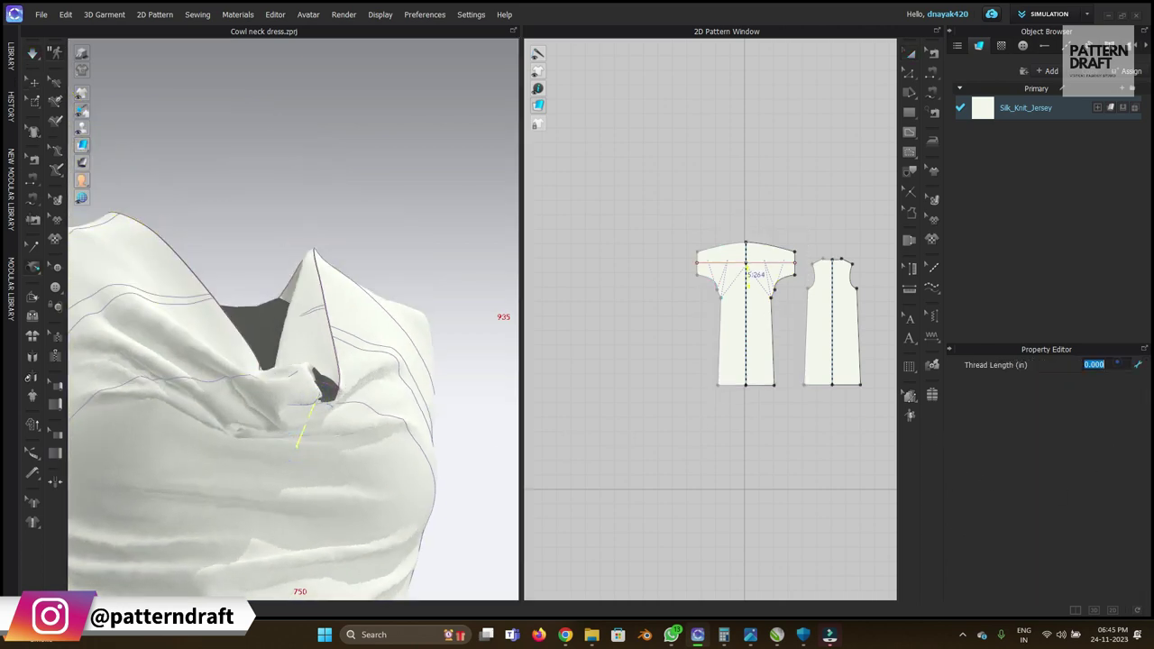
{"action": "key", "text": "space"}
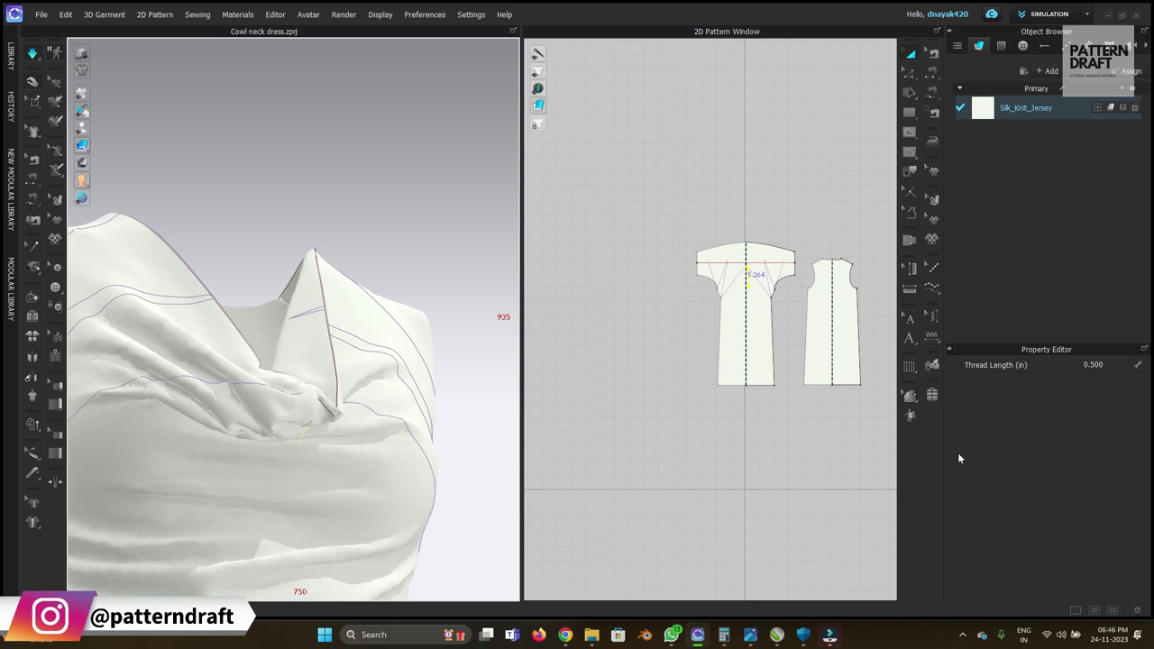
{"action": "key", "text": "space"}
Pull the centre front neckline point down and sideways during simulation to smooth the bunched fabric at the V.
{"action": "right_click_drag", "start_coordinate": [345, 433], "coordinate": [332, 494]}
{"action": "left_click", "coordinate": [910, 54]}
{"action": "left_click", "coordinate": [814, 121]}
{"action": "right_click_drag", "start_coordinate": [442, 257], "coordinate": [395, 358]}
{"action": "scroll", "coordinate": [396, 360], "scroll_direction": "down", "scroll_amount": 4}
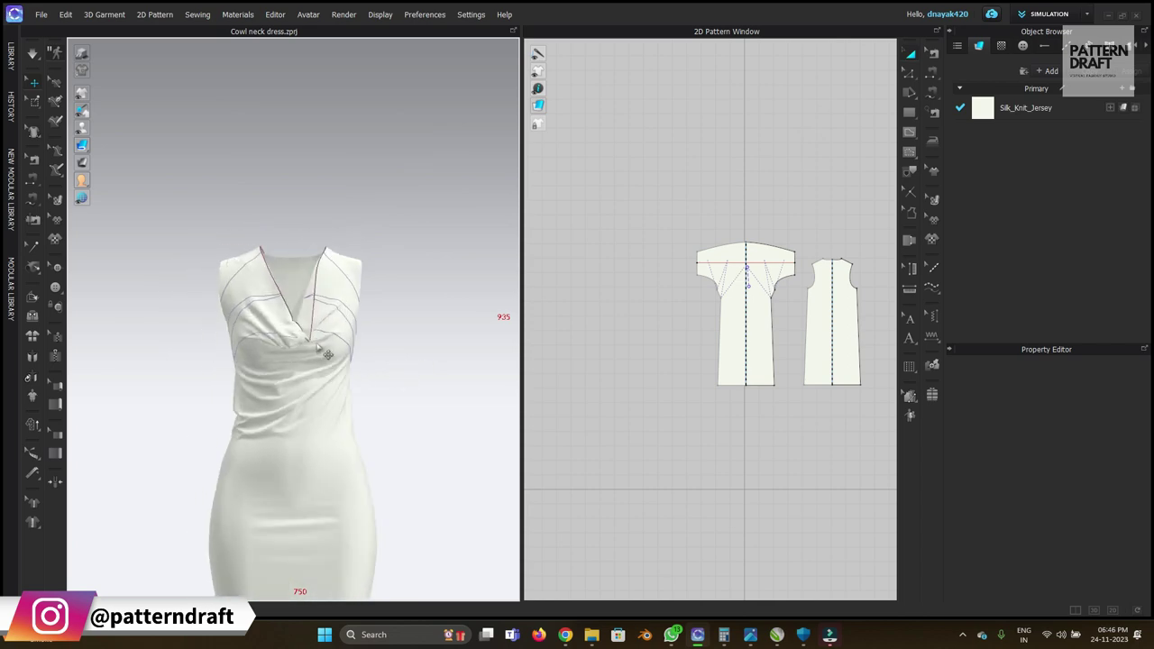
{"action": "scroll", "coordinate": [384, 411], "scroll_direction": "up", "scroll_amount": 8}
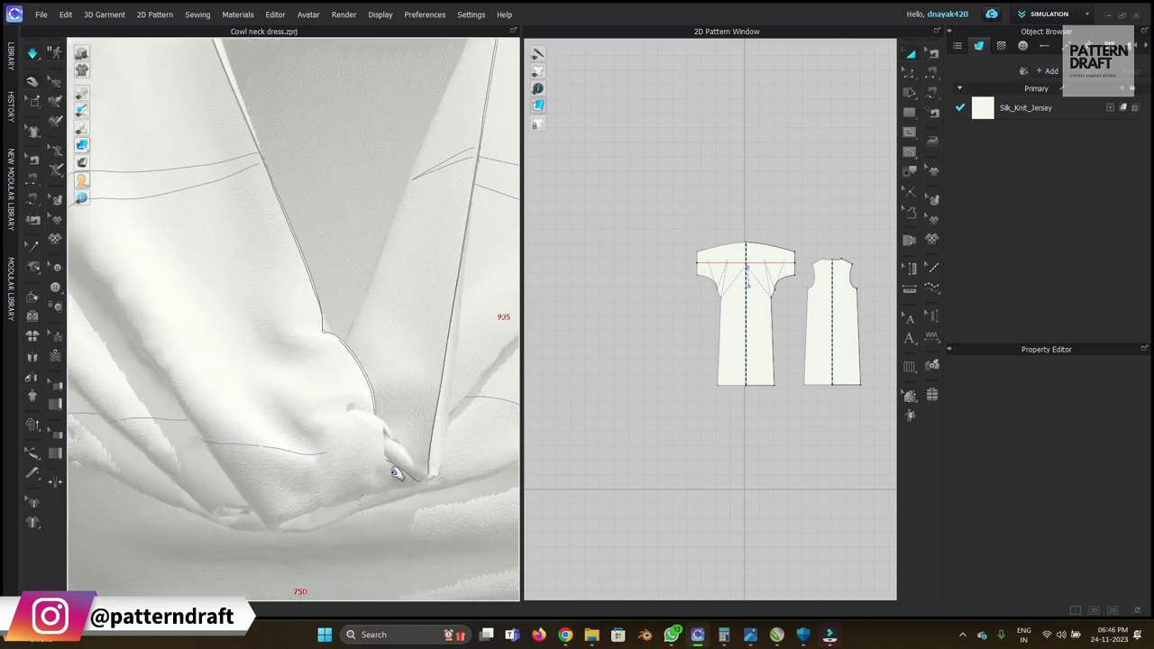
{"action": "left_click", "coordinate": [425, 491]}
{"action": "left_click_drag", "start_coordinate": [426, 494], "coordinate": [446, 515]}
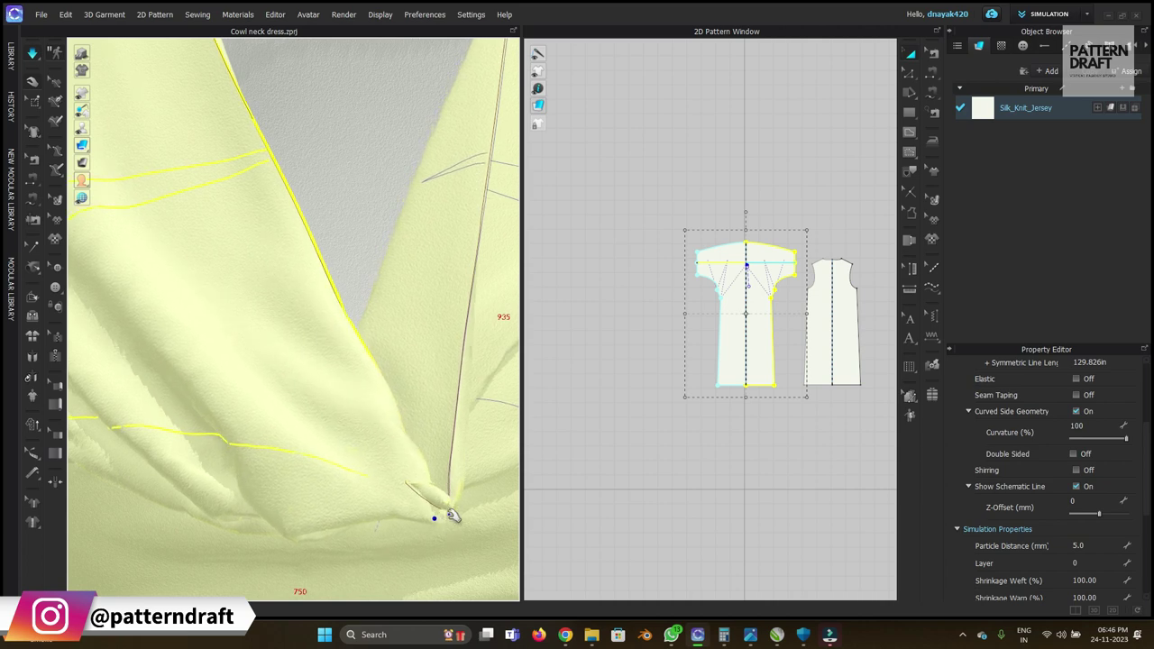
{"action": "key", "text": "2"}
{"action": "left_click", "coordinate": [425, 390]}
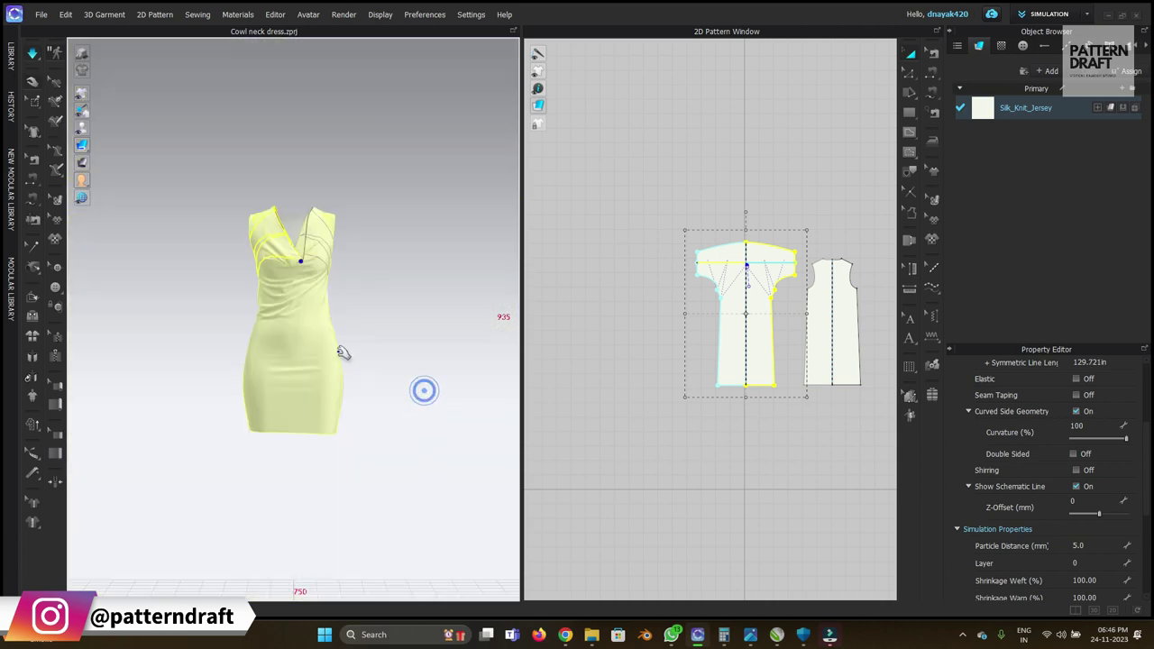
{"action": "right_click_drag", "start_coordinate": [373, 340], "coordinate": [333, 350]}
{"action": "scroll", "coordinate": [332, 350], "scroll_direction": "up", "scroll_amount": 10}
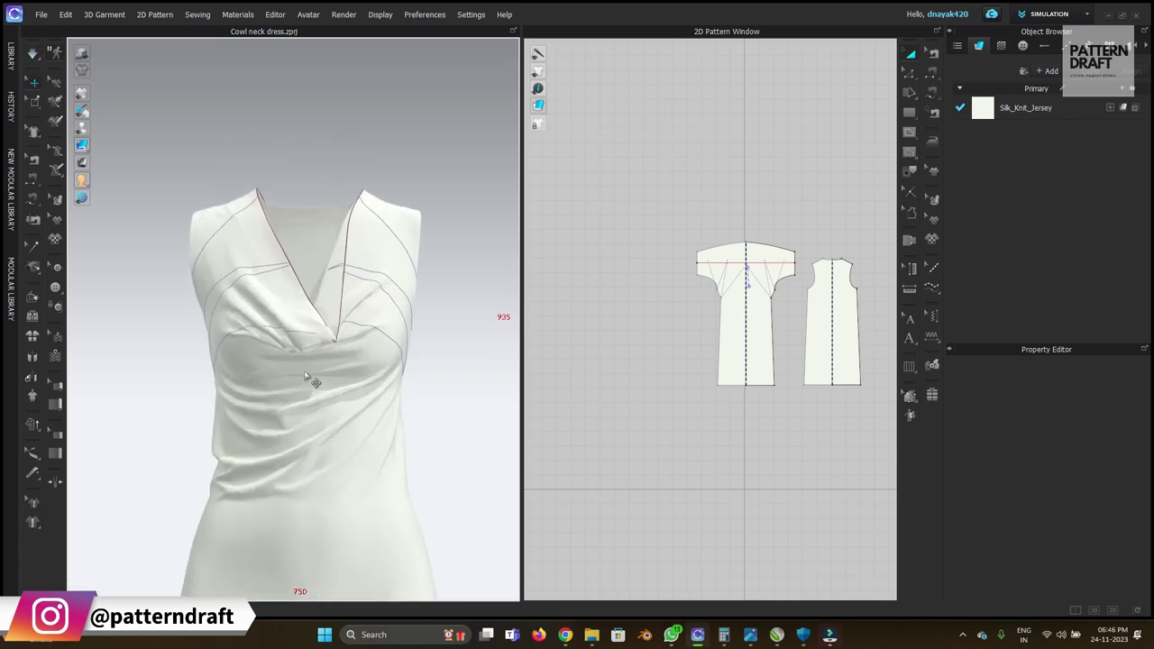
{"action": "right_click_drag", "start_coordinate": [338, 356], "coordinate": [381, 417]}
{"action": "key", "text": "2"}
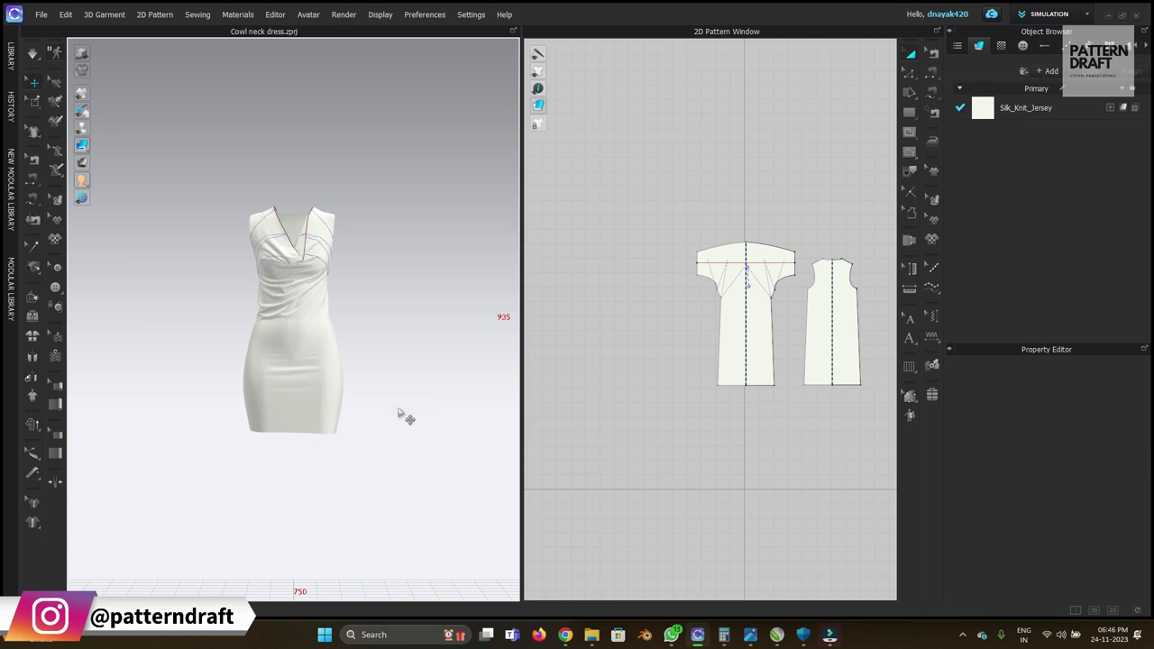
Delete the tack below the centre front neckline and simulate the dress.
{"action": "scroll", "coordinate": [405, 406], "scroll_direction": "up", "scroll_amount": 10}
{"action": "scroll", "coordinate": [750, 271], "scroll_direction": "up", "scroll_amount": 6}
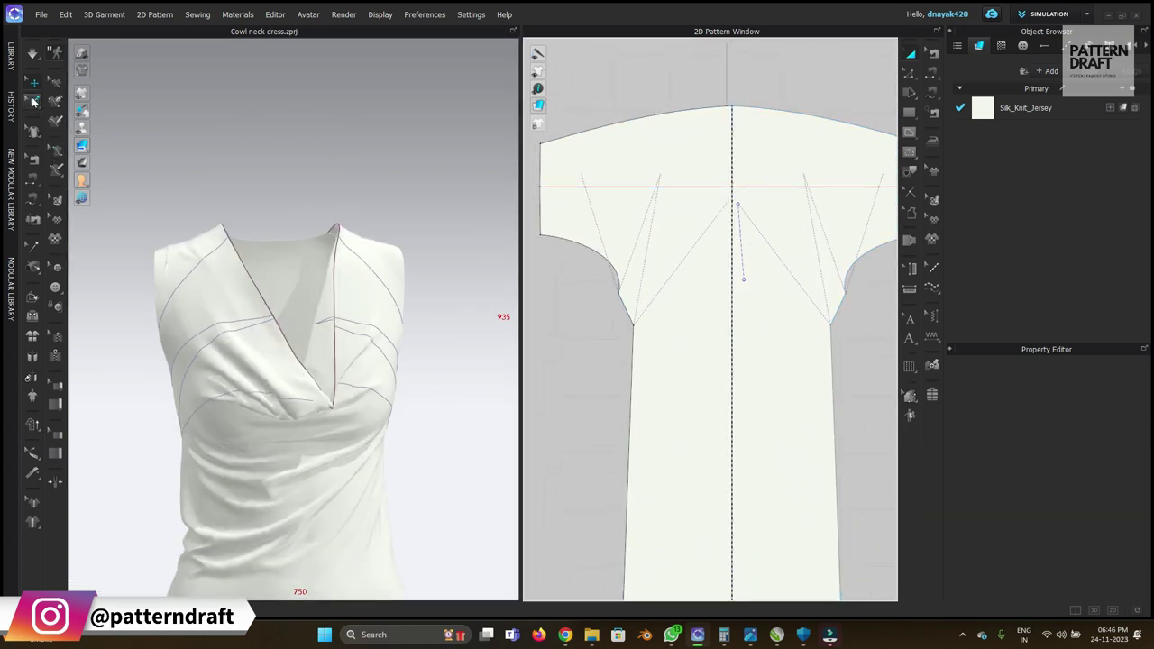
{"action": "left_click", "coordinate": [32, 245]}
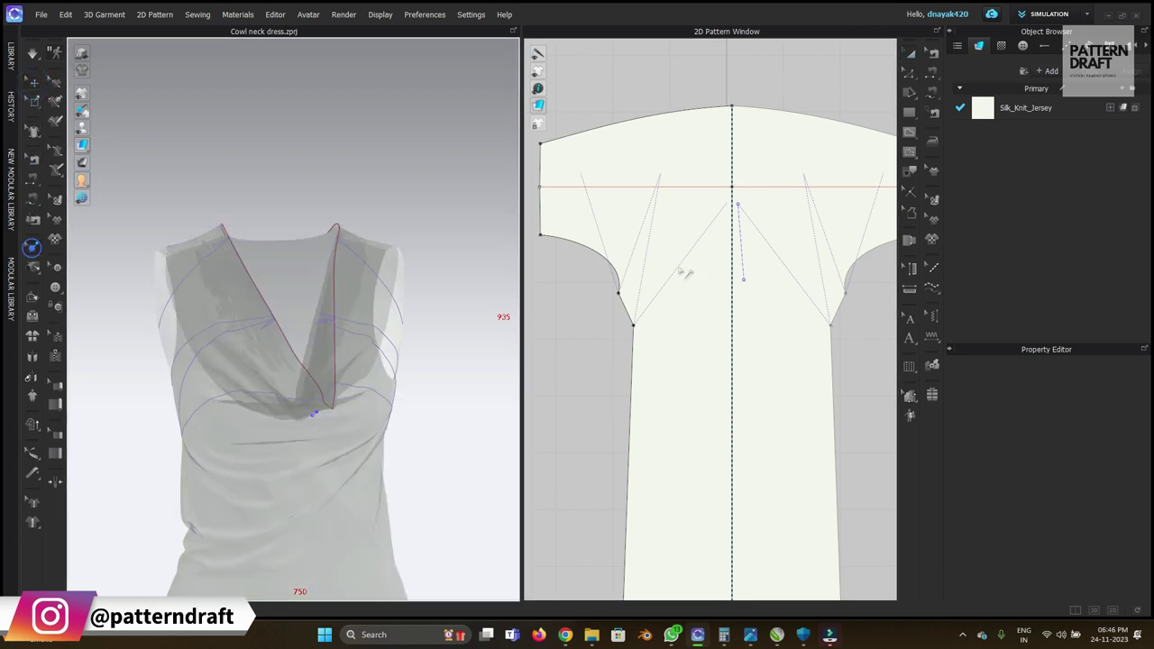
{"action": "left_click", "coordinate": [744, 281]}
{"action": "key", "text": "Delete"}
{"action": "key", "text": "space"}
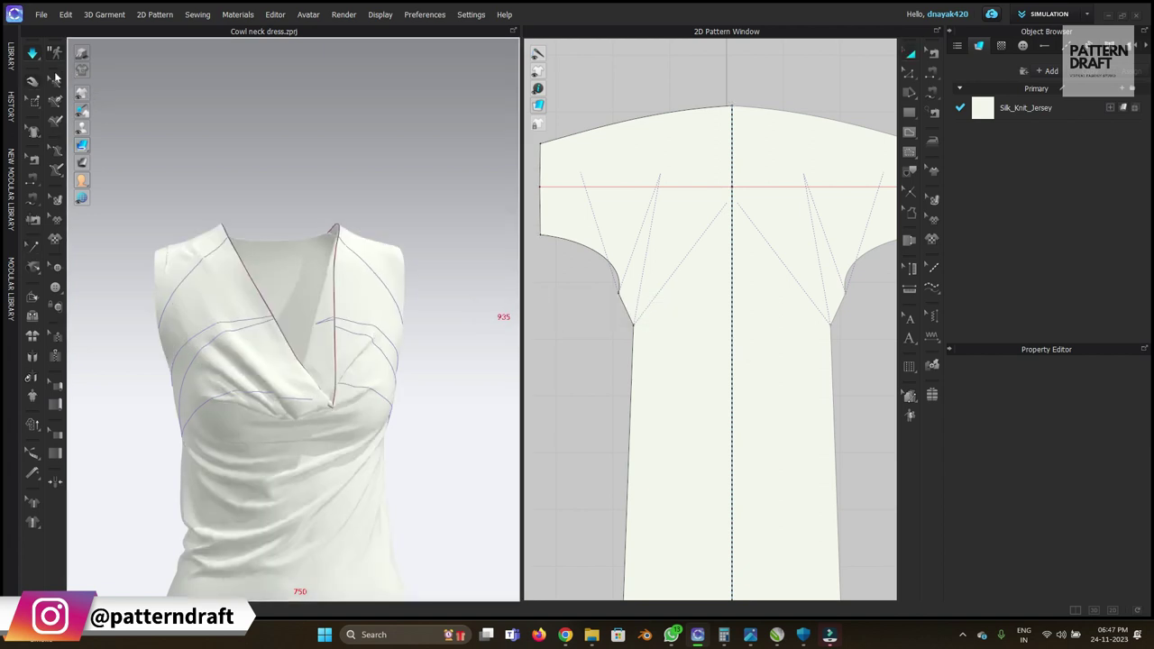
Show the avatar wearing the dress in the front view.
{"action": "key", "text": "k"}
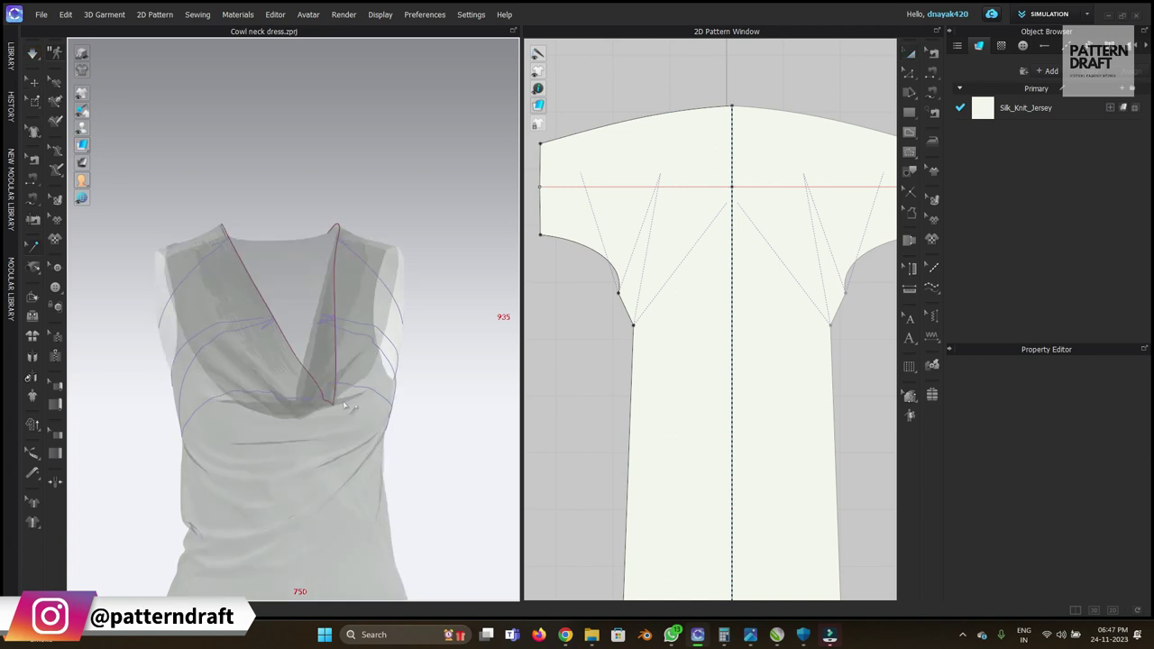
{"action": "left_click", "coordinate": [34, 82]}
{"action": "middle_click_drag", "start_coordinate": [325, 388], "coordinate": [309, 253]}
{"action": "right_click_drag", "start_coordinate": [309, 252], "coordinate": [317, 319]}
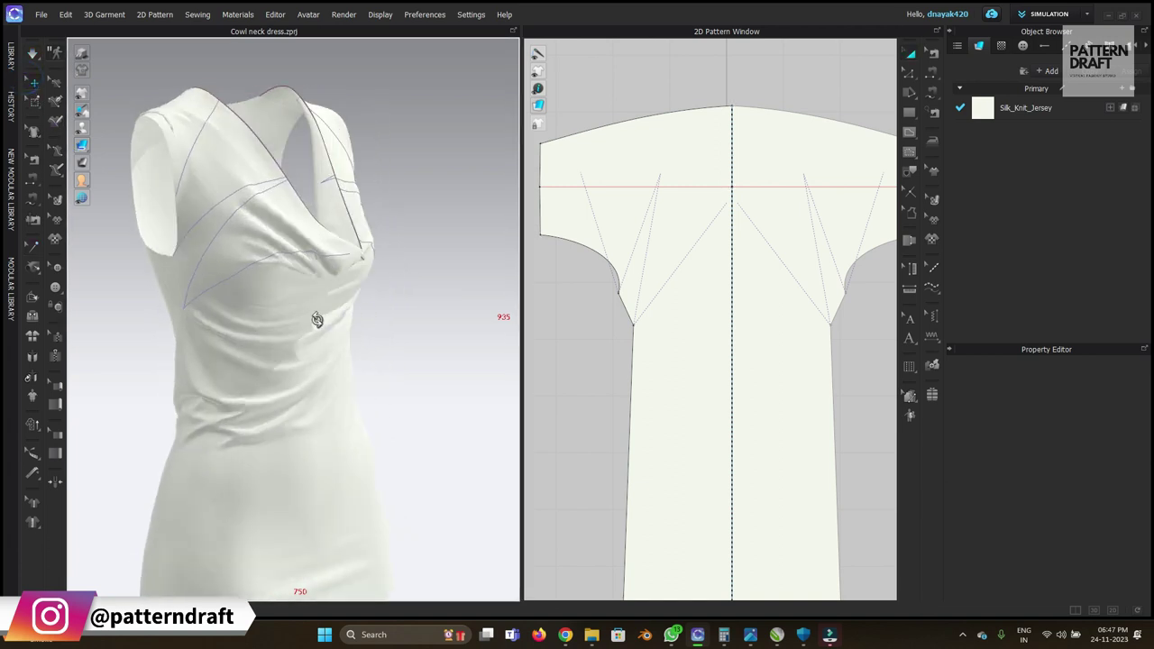
{"action": "key", "text": "2"}
{"action": "key", "text": "shift+a"}
Turn off fold rendering and set the fold angle to 131 for the front pattern's horizontal facing fold line.
{"action": "right_click_drag", "start_coordinate": [343, 281], "coordinate": [319, 275]}
{"action": "scroll", "coordinate": [330, 270], "scroll_direction": "up", "scroll_amount": 5}
{"action": "scroll", "coordinate": [318, 274], "scroll_direction": "up", "scroll_amount": 3}
{"action": "left_click", "coordinate": [674, 187]}
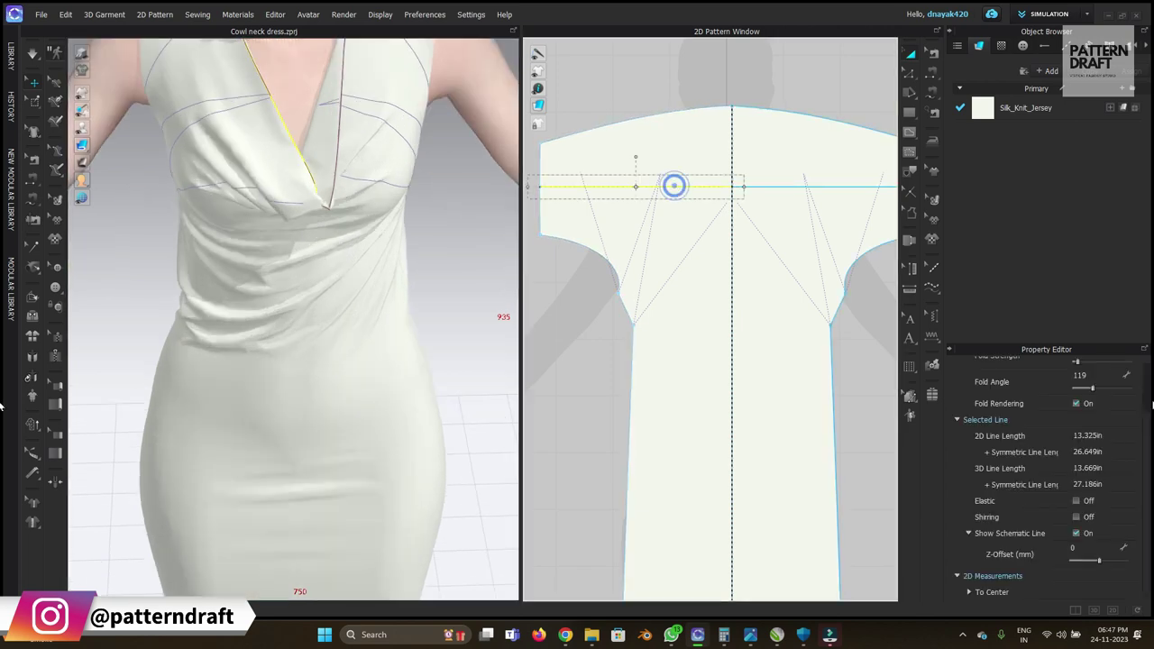
{"action": "left_click_drag", "start_coordinate": [1093, 387], "coordinate": [1087, 388]}
{"action": "left_click", "coordinate": [1075, 403]}
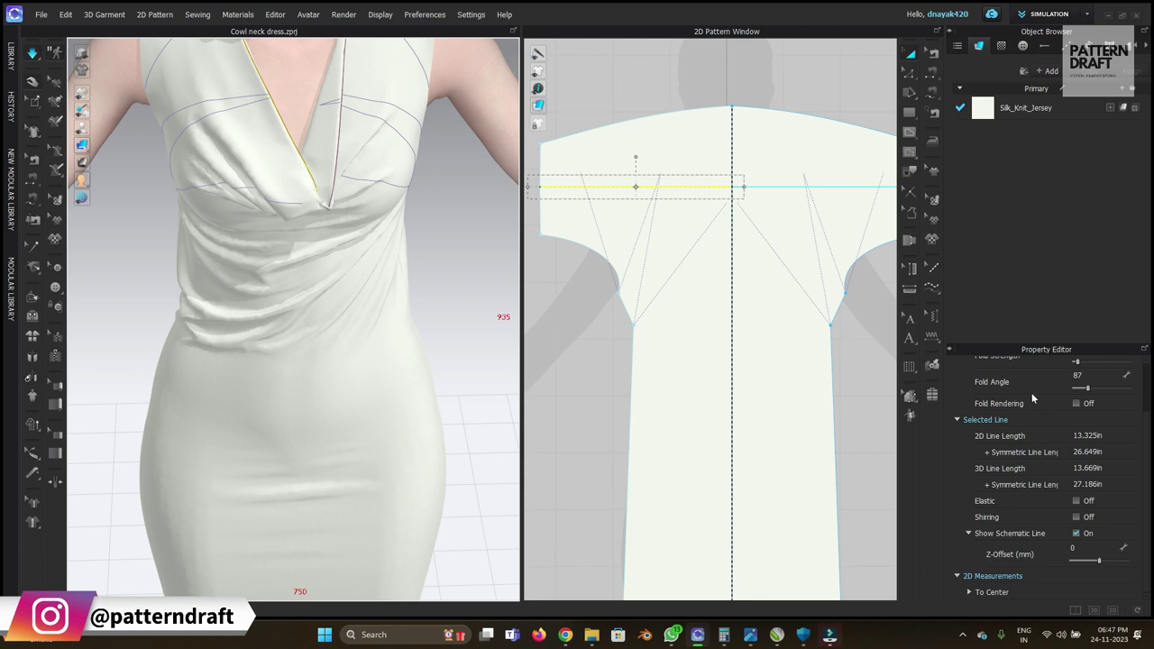
{"action": "left_click_drag", "start_coordinate": [1090, 386], "coordinate": [1094, 388]}
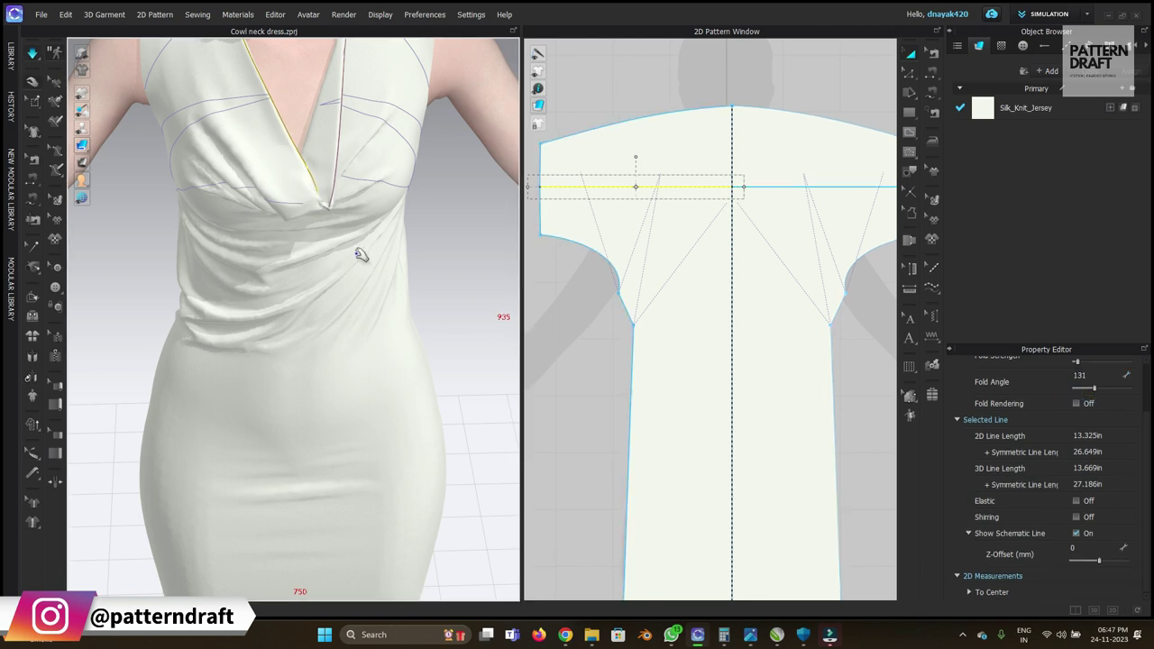
Pull the centre front neckline point during simulation to reshape the cowl, and view the full dress on the avatar.
{"action": "left_click", "coordinate": [322, 207]}
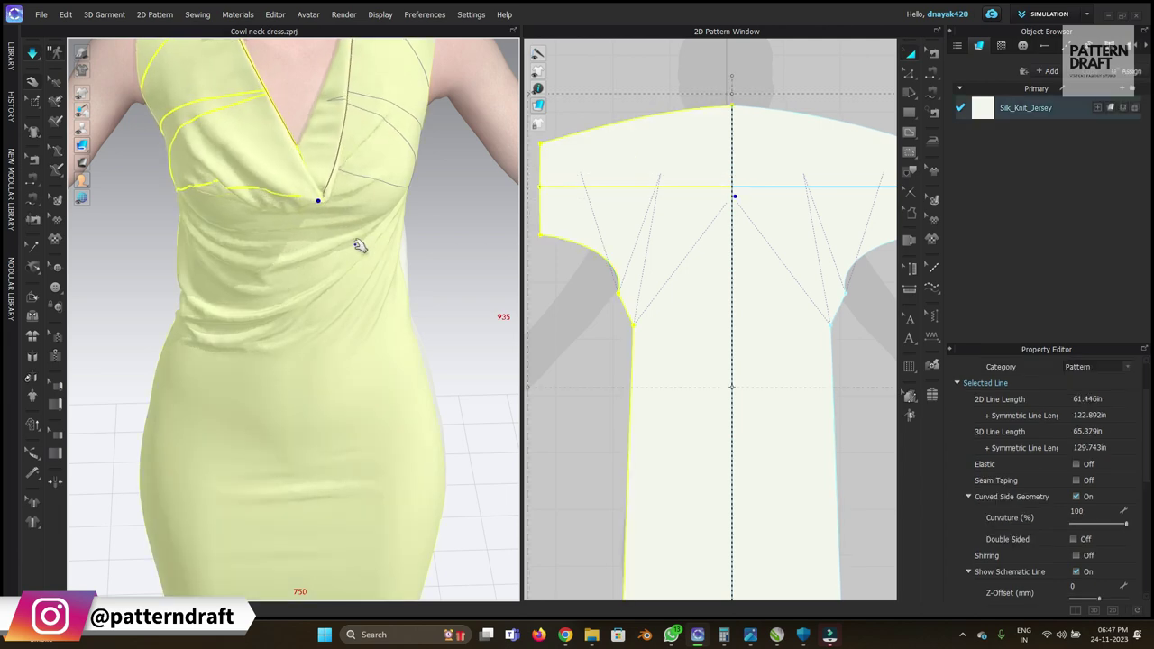
{"action": "right_click_drag", "start_coordinate": [292, 258], "coordinate": [428, 258]}
{"action": "scroll", "coordinate": [378, 257], "scroll_direction": "down", "scroll_amount": 4}
{"action": "left_click", "coordinate": [405, 177]}
{"action": "right_click_drag", "start_coordinate": [405, 186], "coordinate": [345, 274]}
{"action": "scroll", "coordinate": [361, 307], "scroll_direction": "up", "scroll_amount": 5}
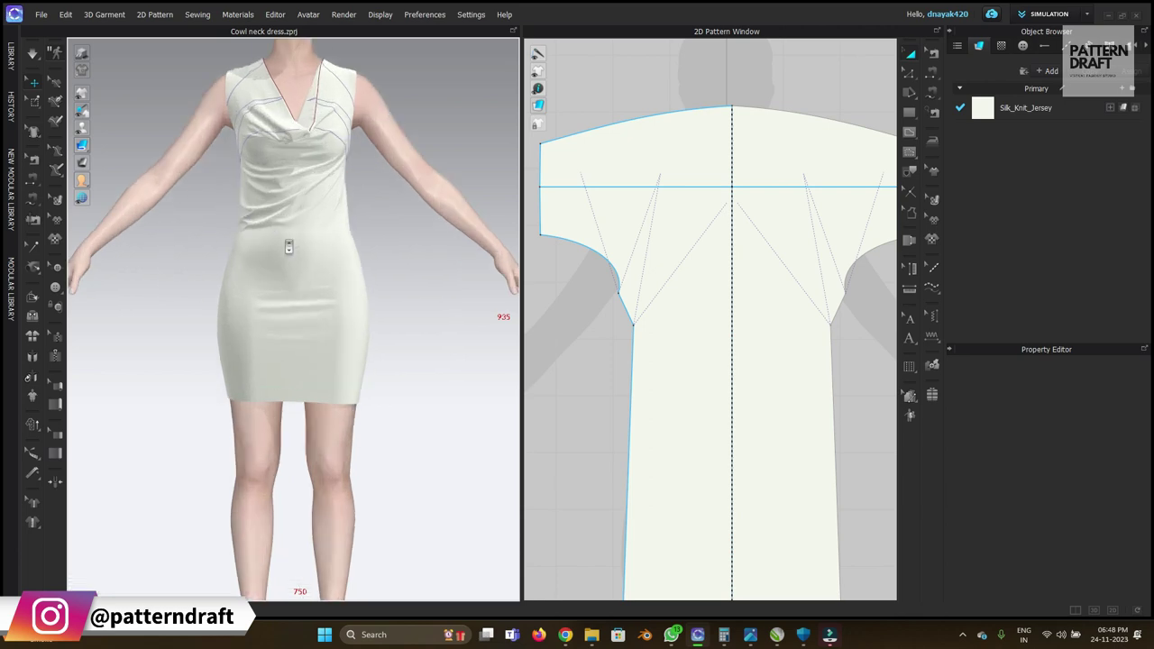
{"action": "right_click_drag", "start_coordinate": [355, 355], "coordinate": [309, 279]}
{"action": "scroll", "coordinate": [316, 288], "scroll_direction": "down", "scroll_amount": 5}
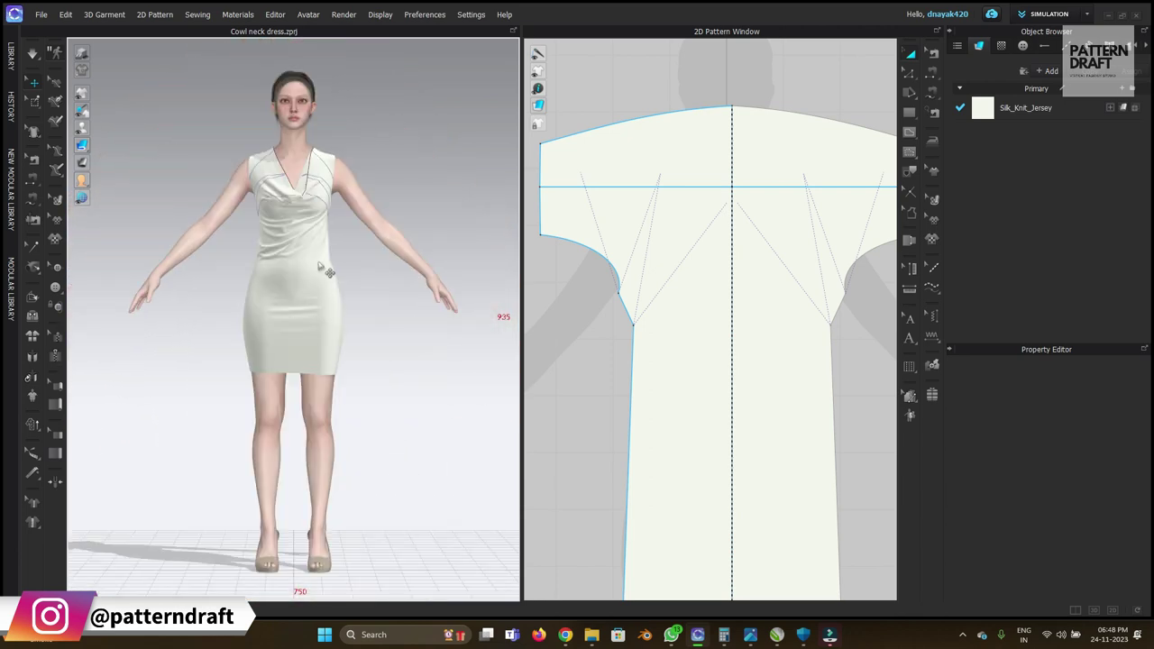